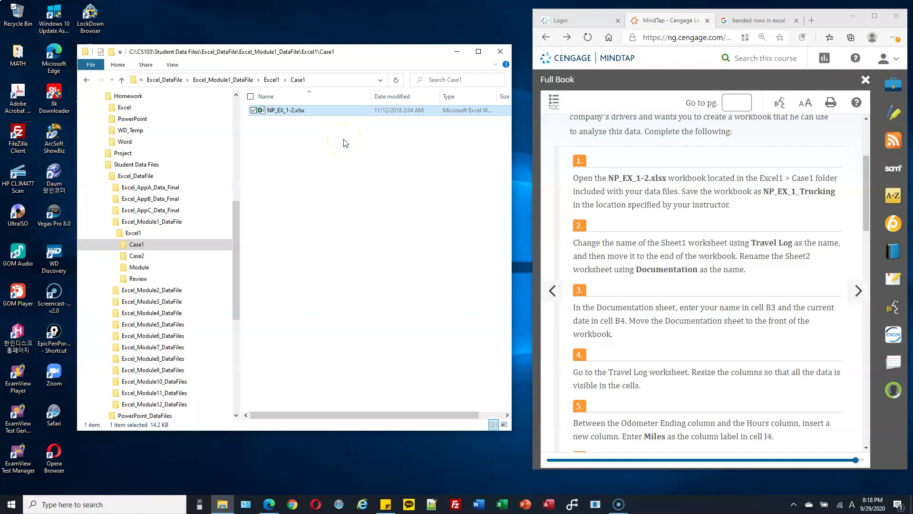
Paste the copied workbook into the Homework folder and rename it NP_EX_1_Tructing.xlsx
click(180, 96)
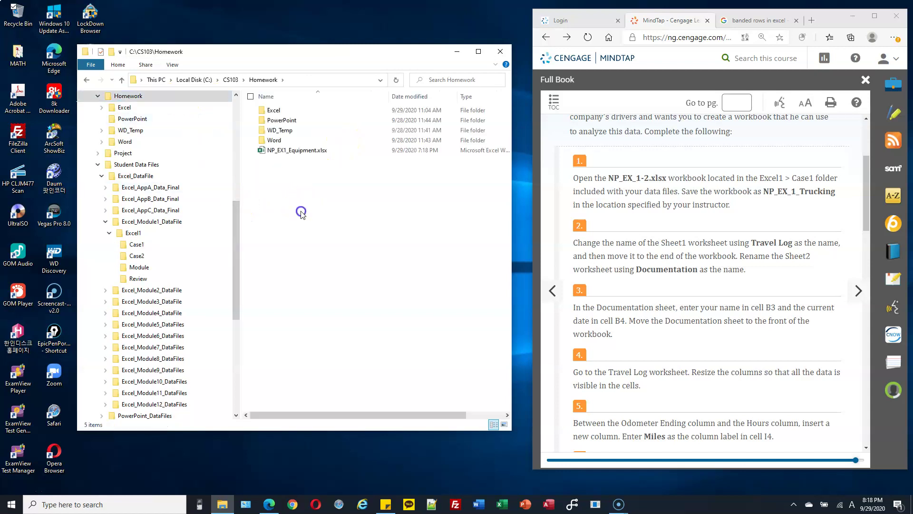
key(ctrl+v)
key(F2)
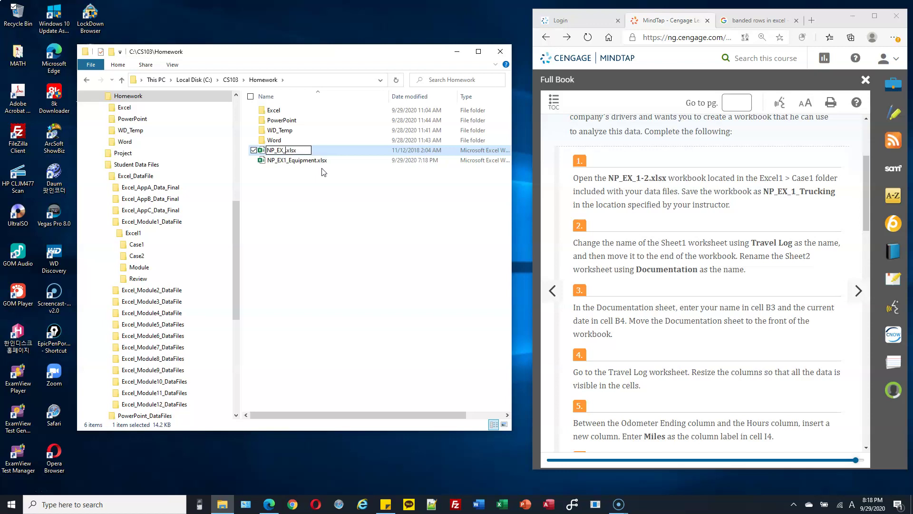
text(1_Tructing)
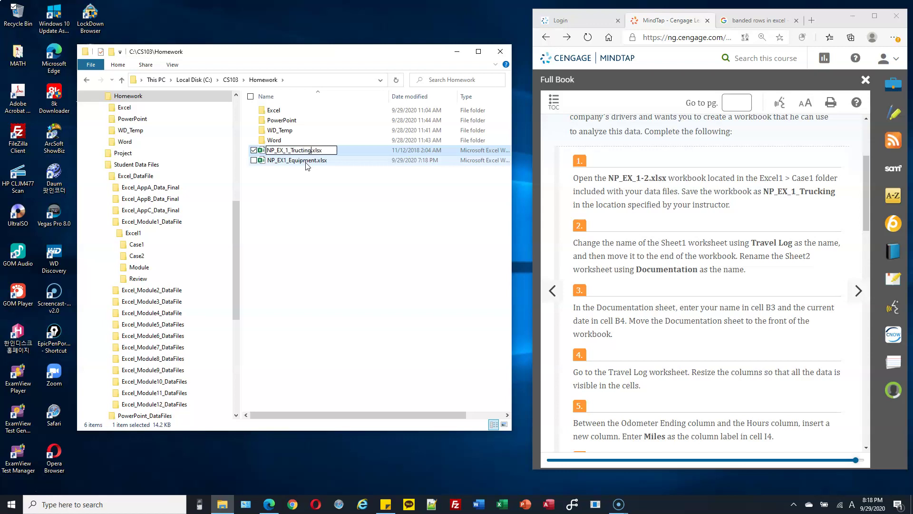
key(Return)
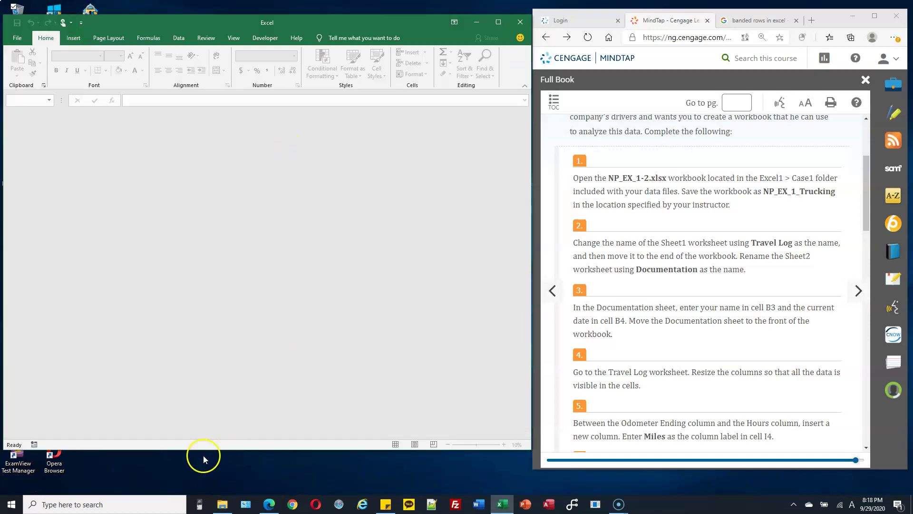
Open the NP_EX_1_Tructing.xlsx workbook from the Homework folder
click(221, 503)
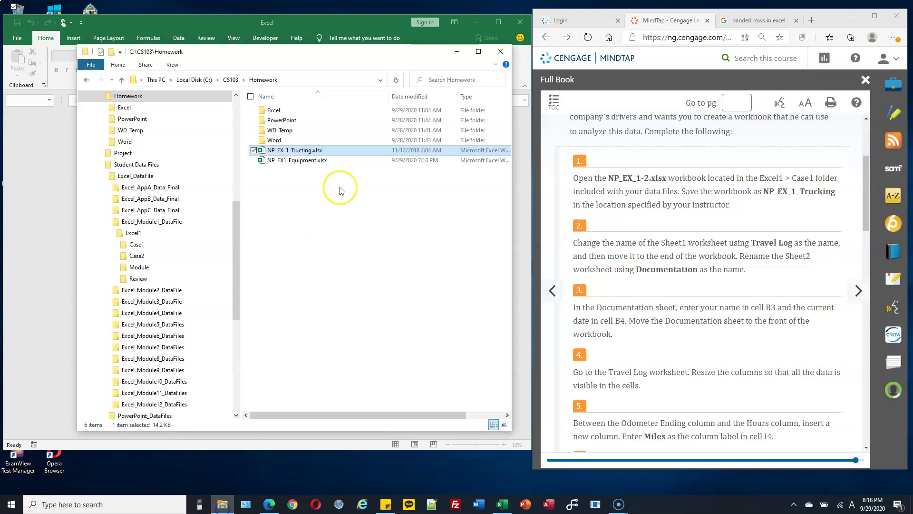
double_click(329, 150)
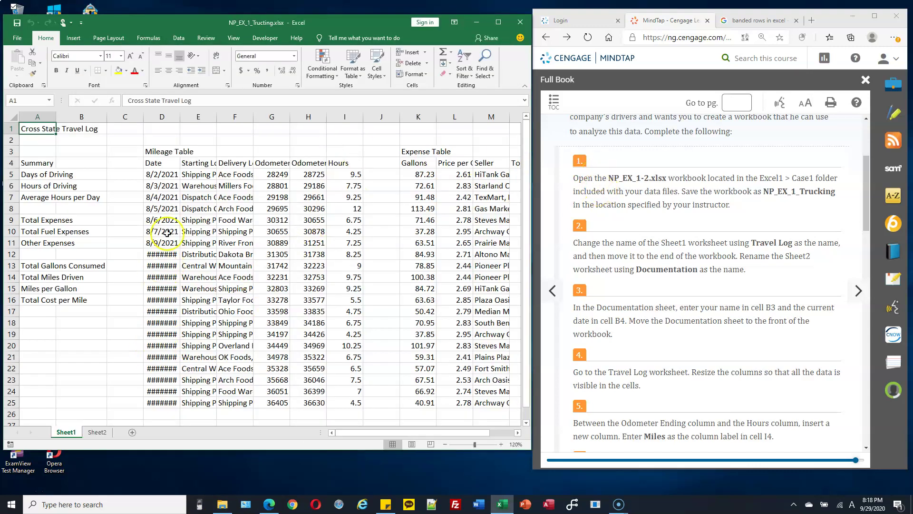
scroll(360, 204, down, 7)
scroll(362, 206, up, 7)
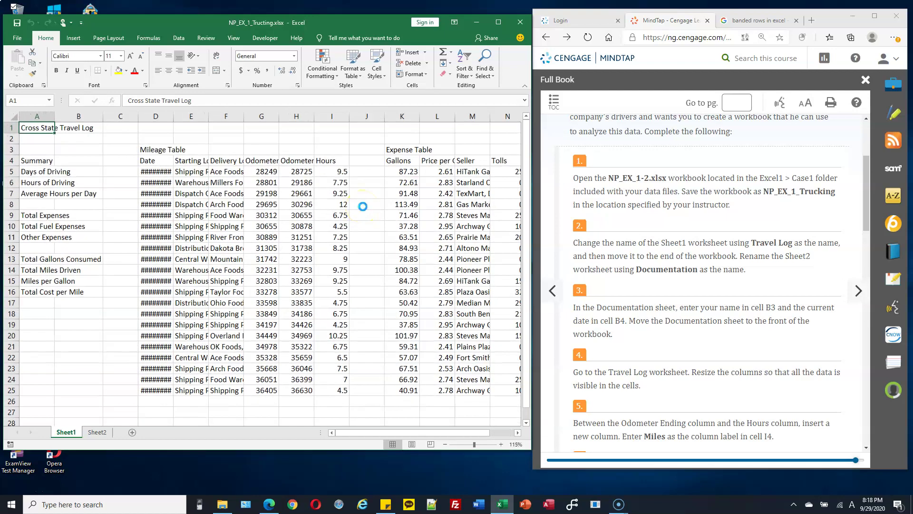
scroll(361, 206, up, 3)
scroll(363, 206, up, 1)
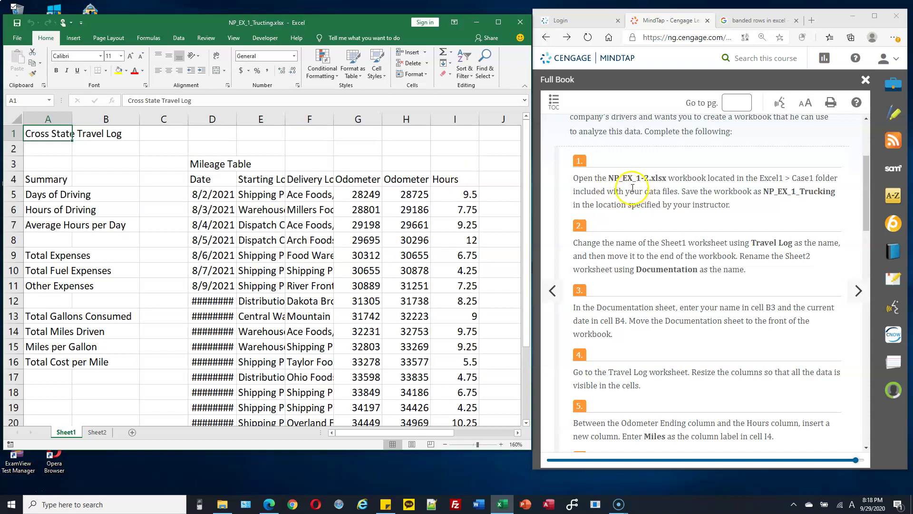
scroll(390, 195, down, 3)
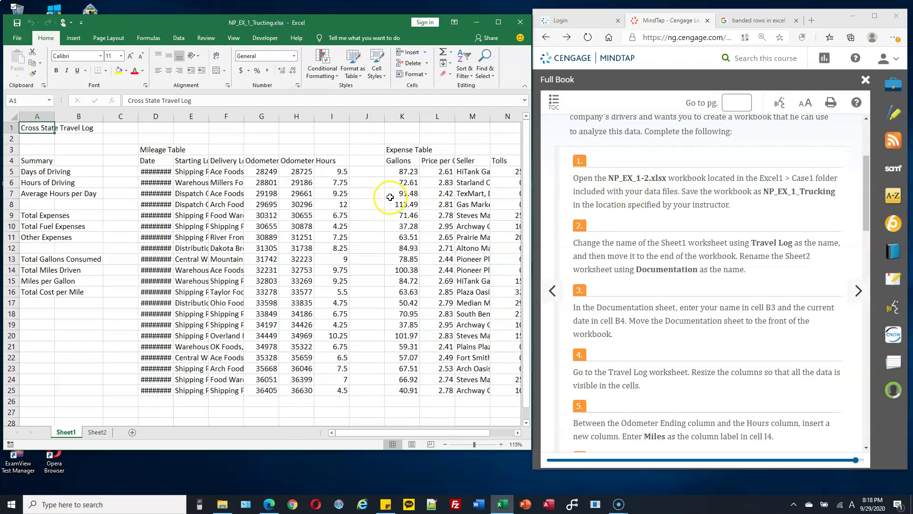
scroll(389, 197, up, 2)
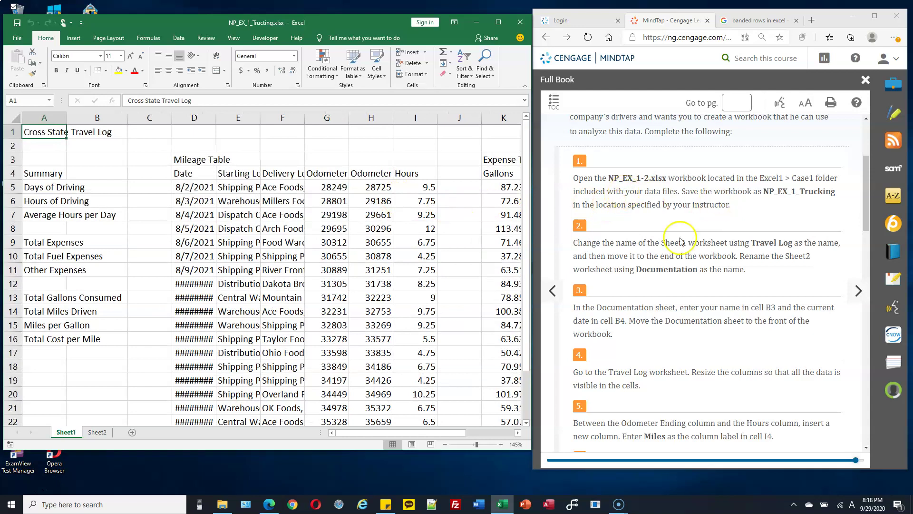
Rename the Sheet1 worksheet as Travel Log
scroll(614, 223, down, 1)
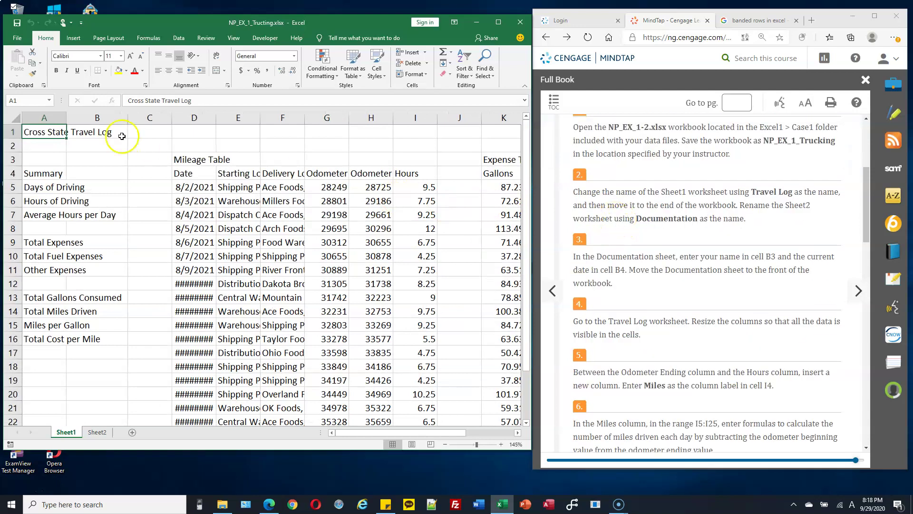
double_click(66, 432)
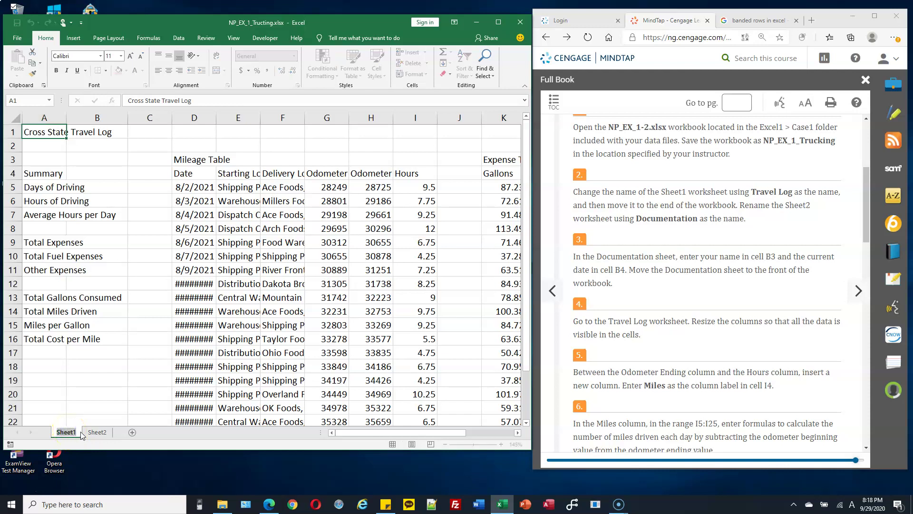
text(Travel Log)
key(Return)
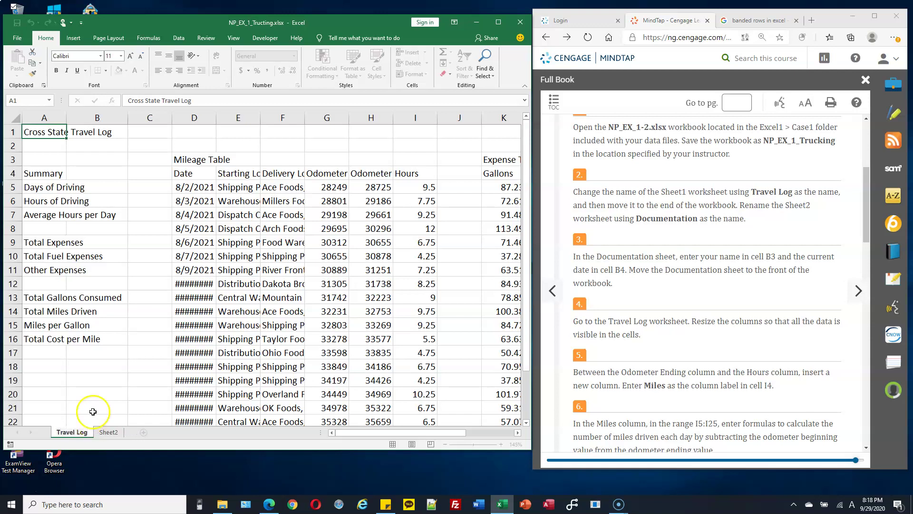
click(82, 352)
click(112, 311)
click(133, 268)
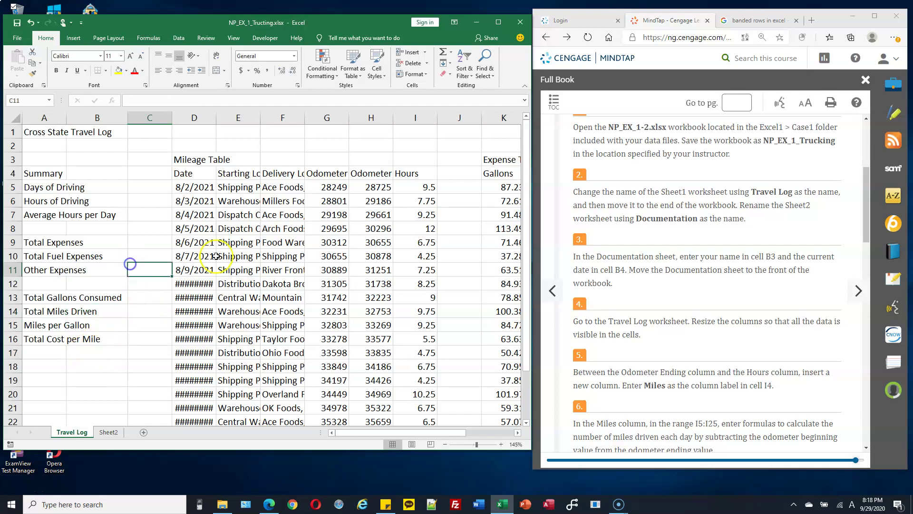
right_click(74, 434)
click(66, 438)
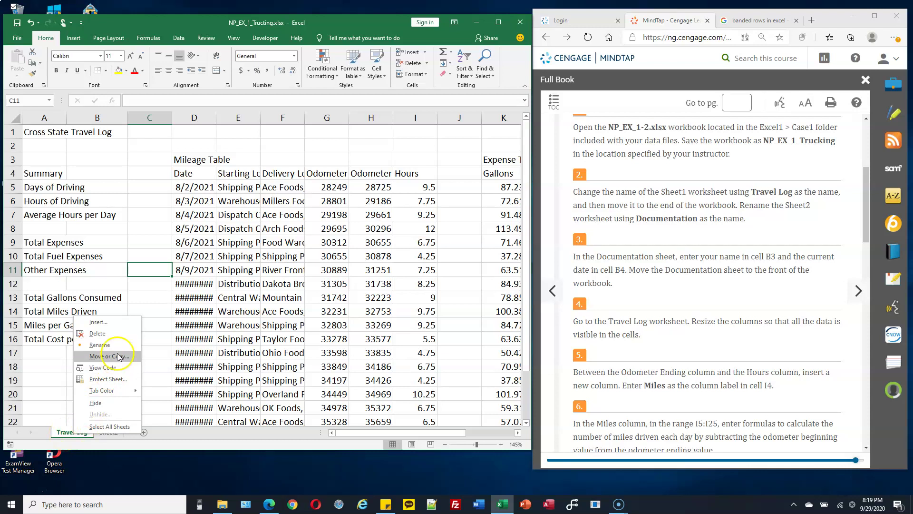
click(266, 241)
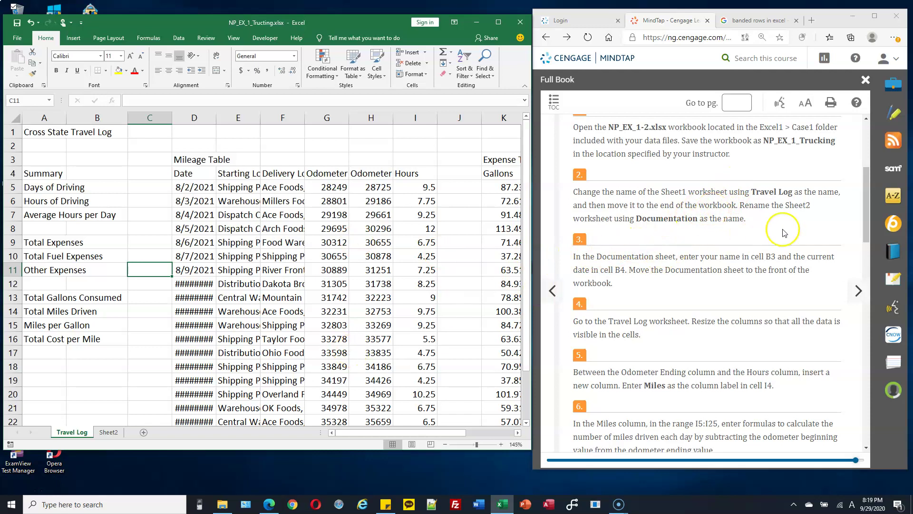
Rename the Sheet2 worksheet as Documentation
click(109, 432)
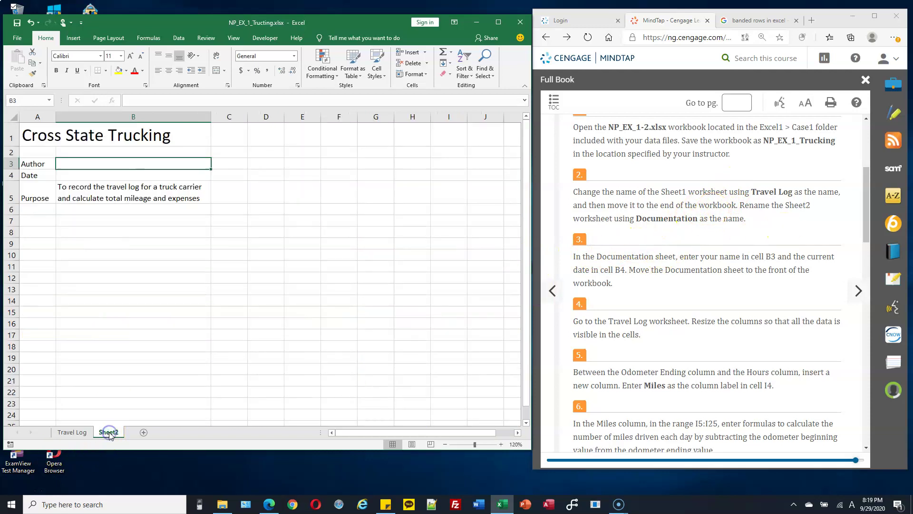
double_click(108, 432)
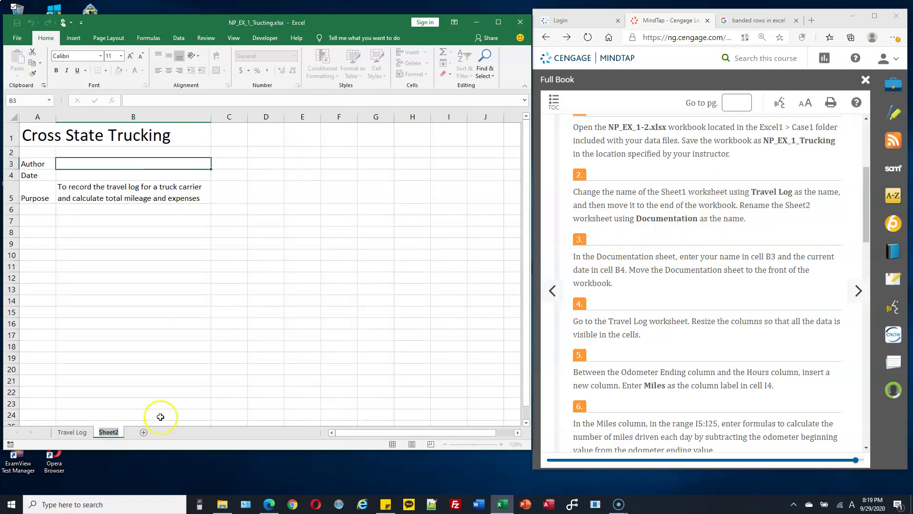
text(D)
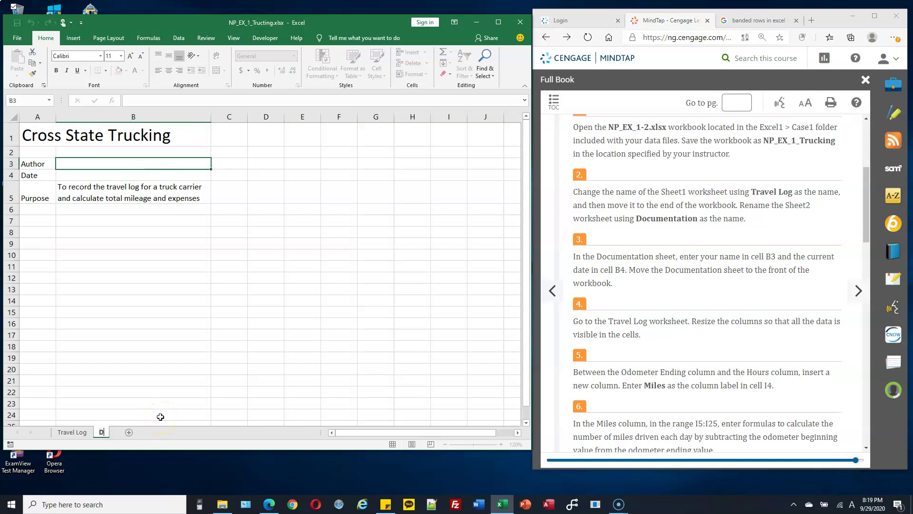
text(ocumentato)
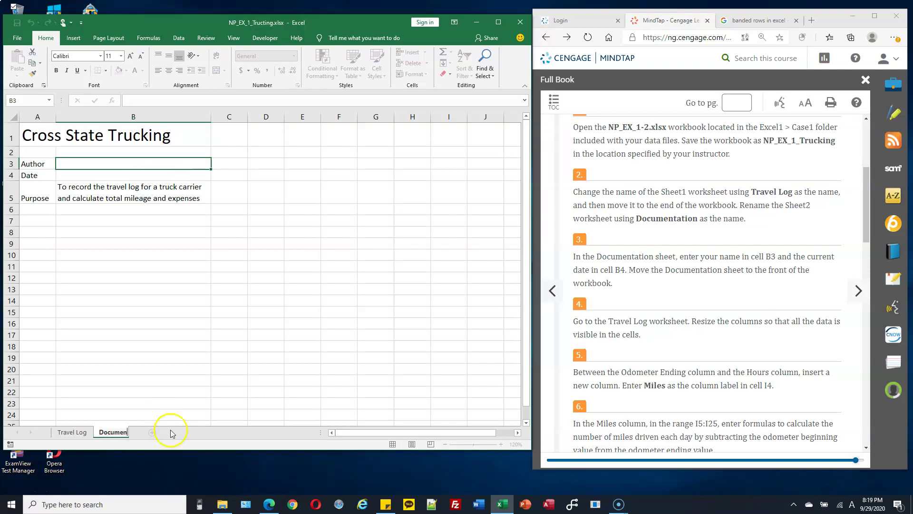
key(BackSpace)
text(ion)
click(186, 457)
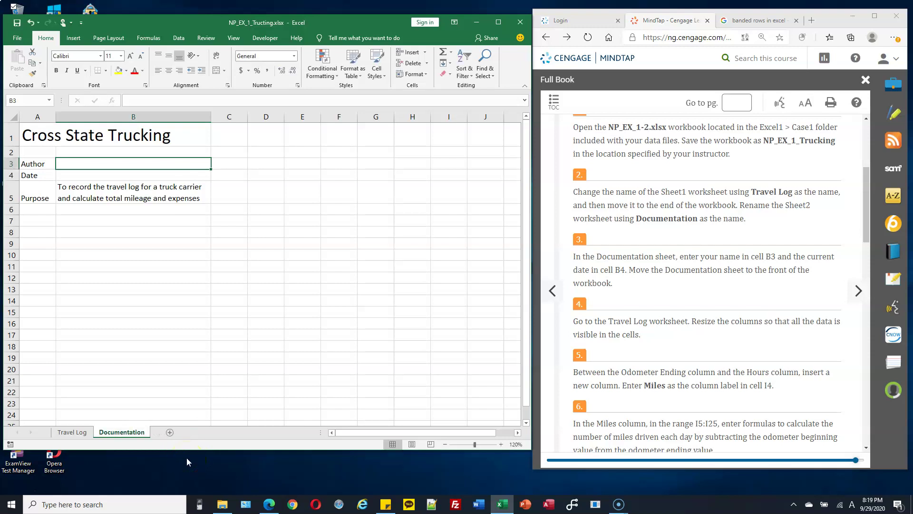
On the Documentation sheet, enter the author's name in cell B3 and the date 9/29 in cell B4
scroll(673, 281, down, 4)
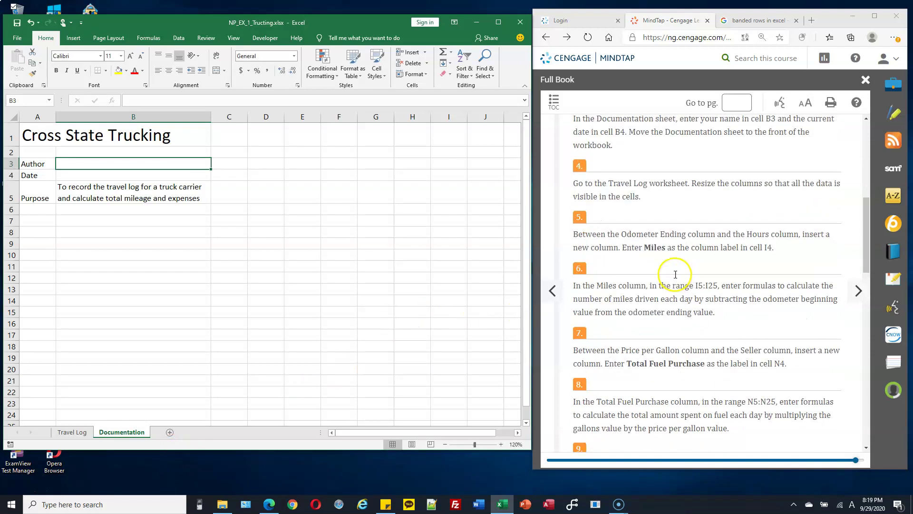
scroll(670, 272, up, 2)
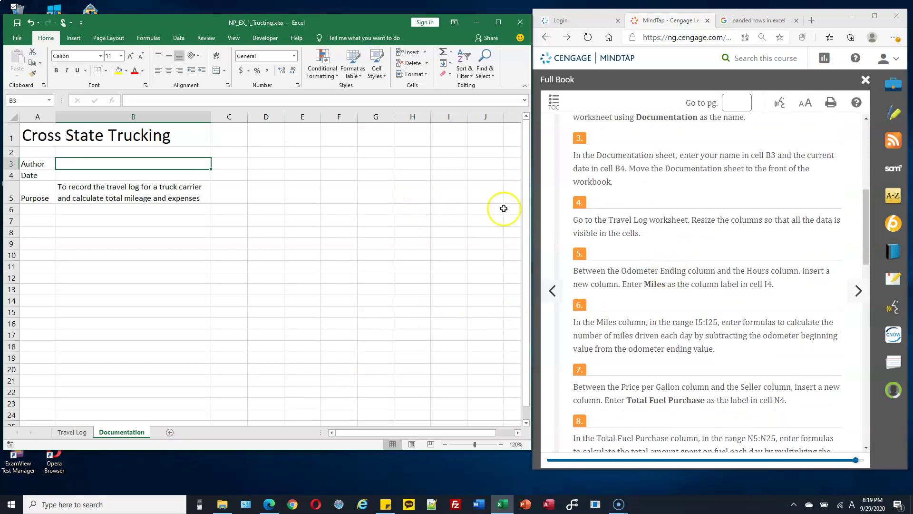
click(162, 164)
text(Sean Pak)
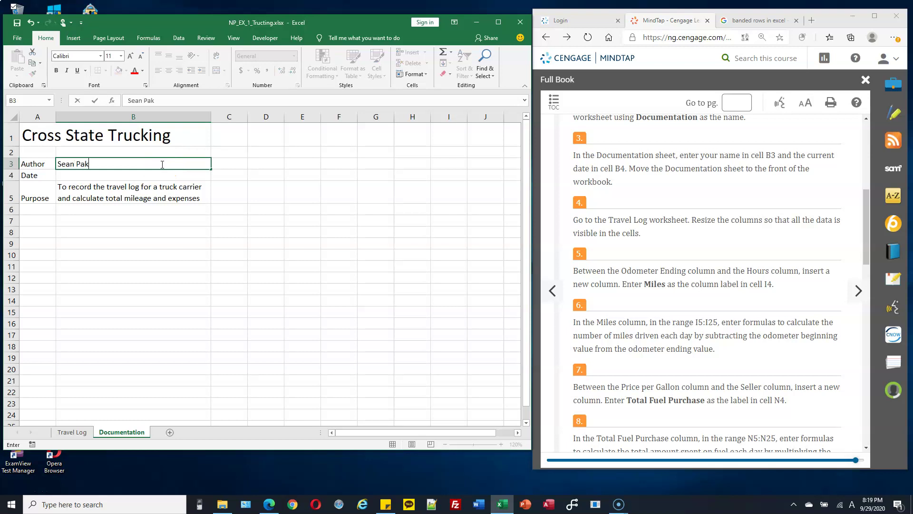
key(Return)
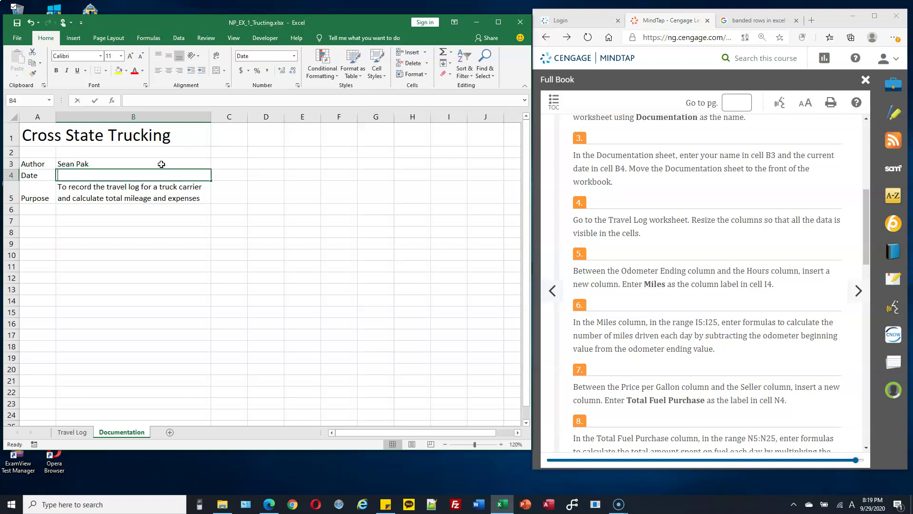
text(9/29)
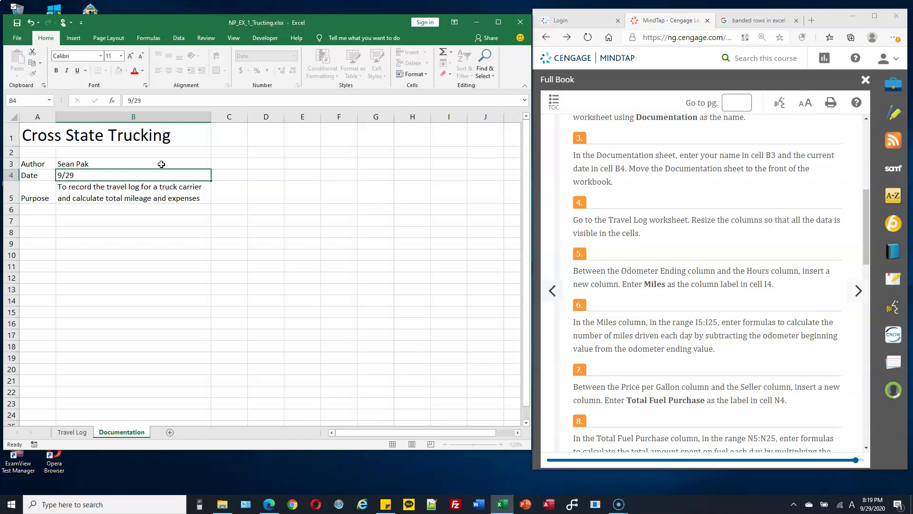
key(Return)
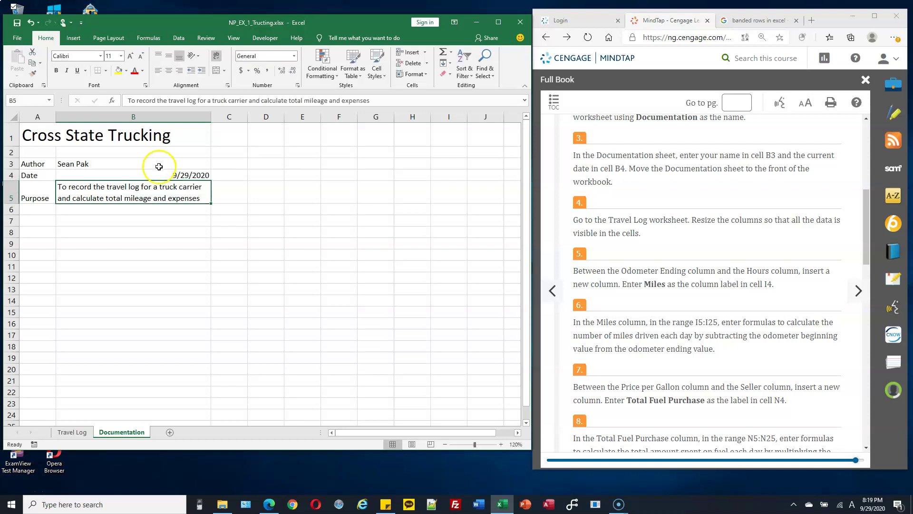
Examine the number format options available for the date in cell B4 without changing its format
click(175, 175)
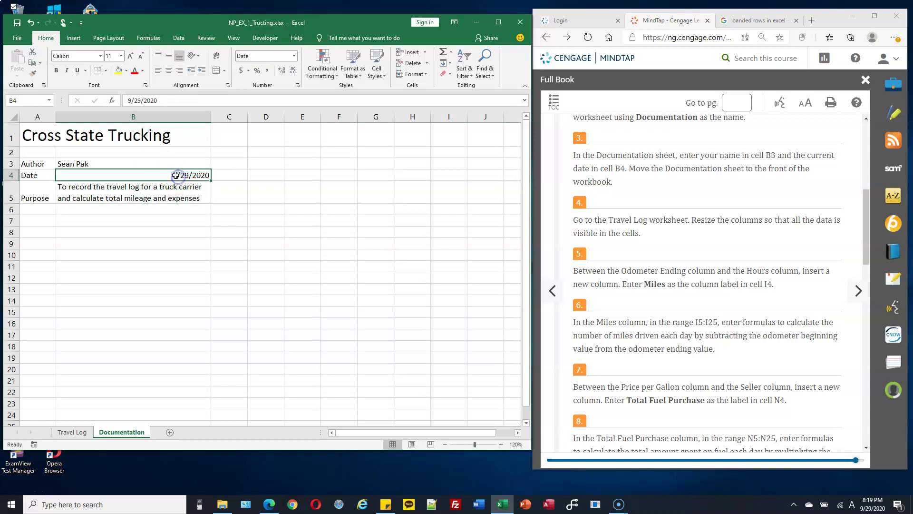
click(294, 56)
click(170, 190)
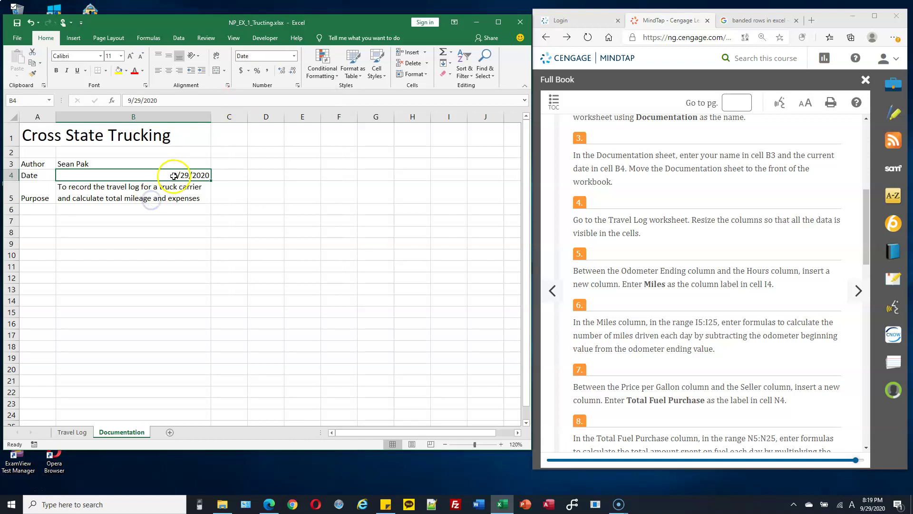
click(170, 191)
click(176, 174)
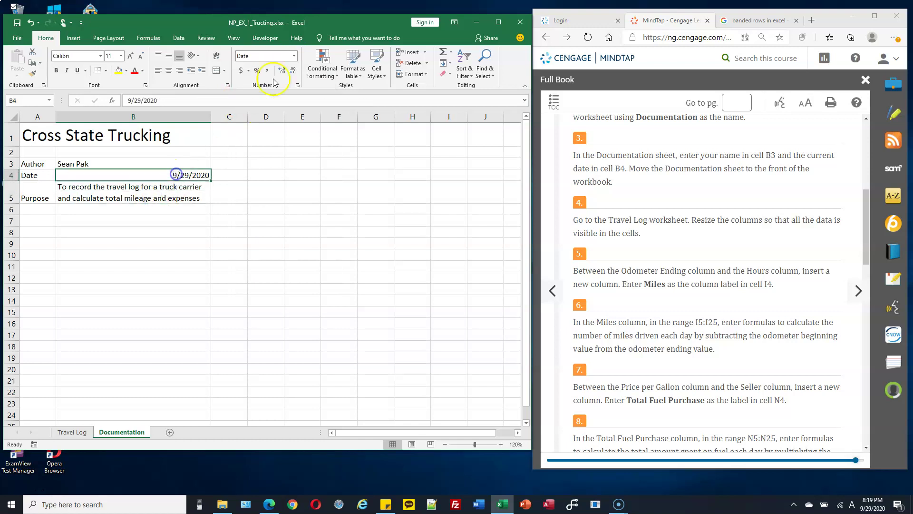
click(294, 57)
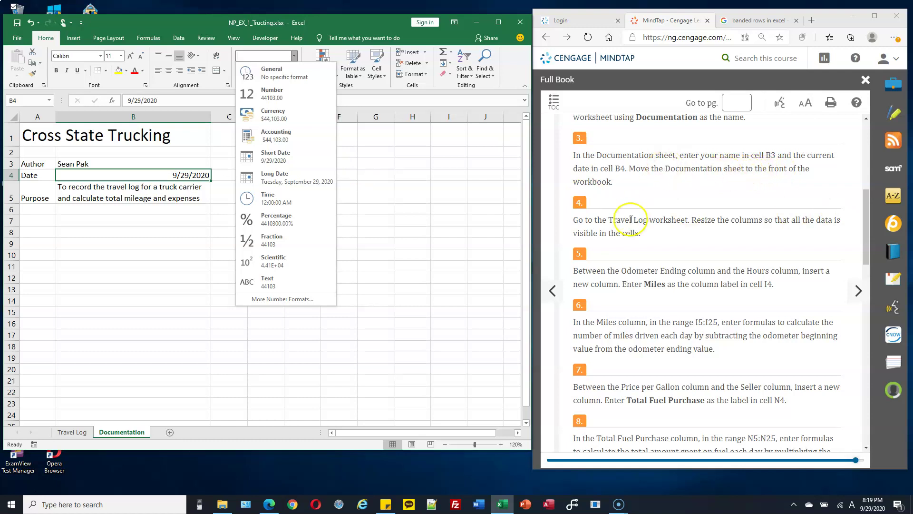
click(161, 151)
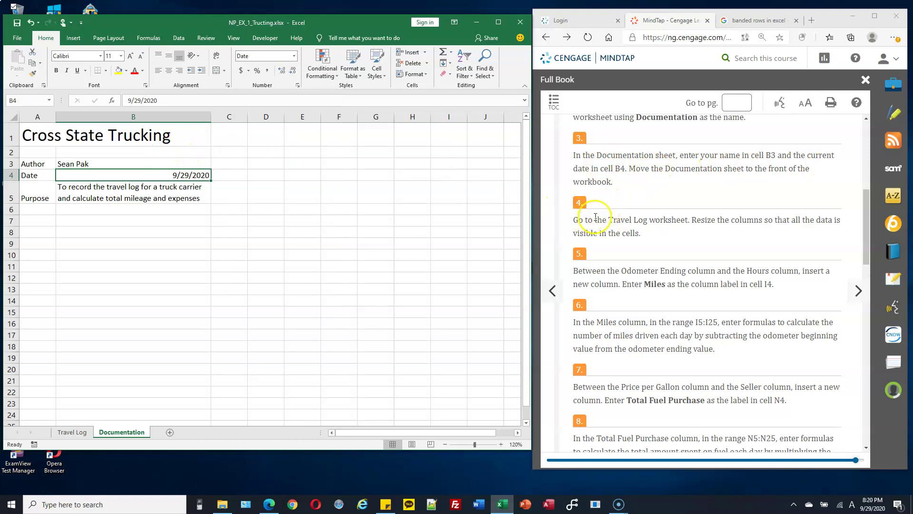
Switch to the Travel Log worksheet and read the instructions for resizing the columns and inserting the Miles column
click(80, 433)
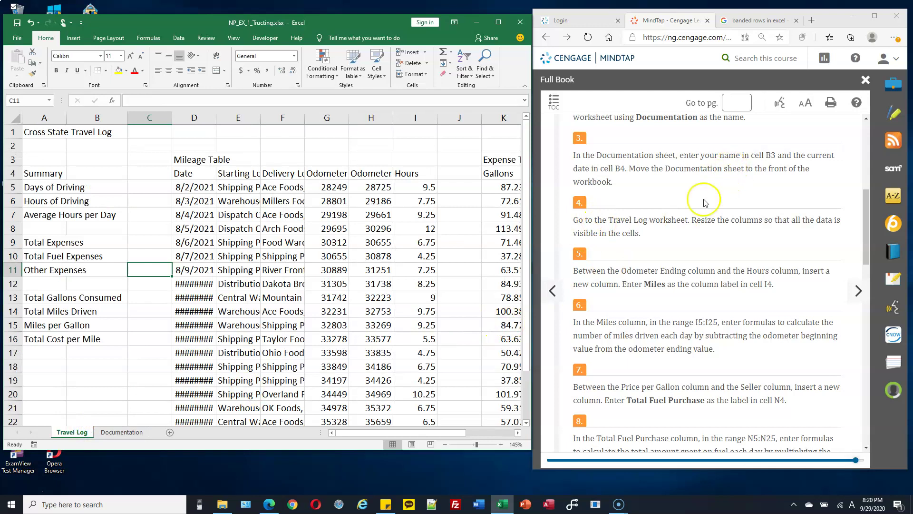
scroll(700, 208, down, 1)
scroll(706, 190, down, 1)
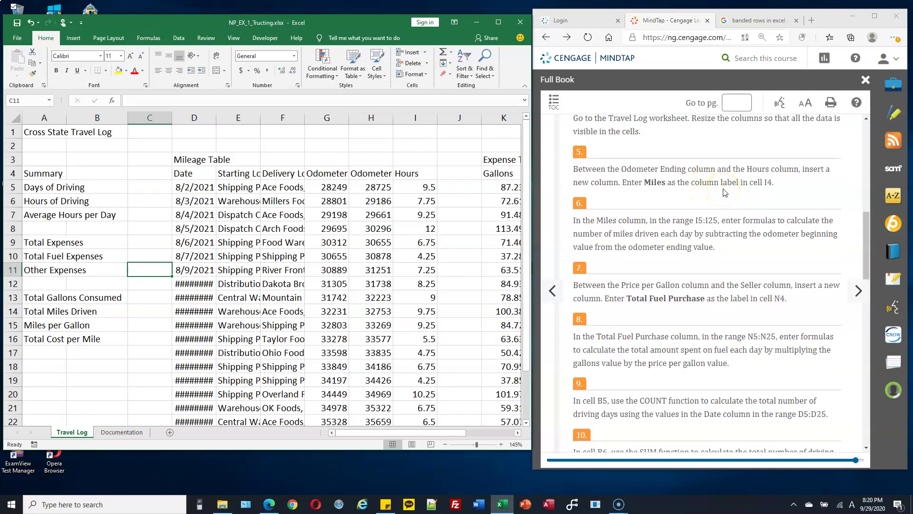
scroll(718, 193, up, 1)
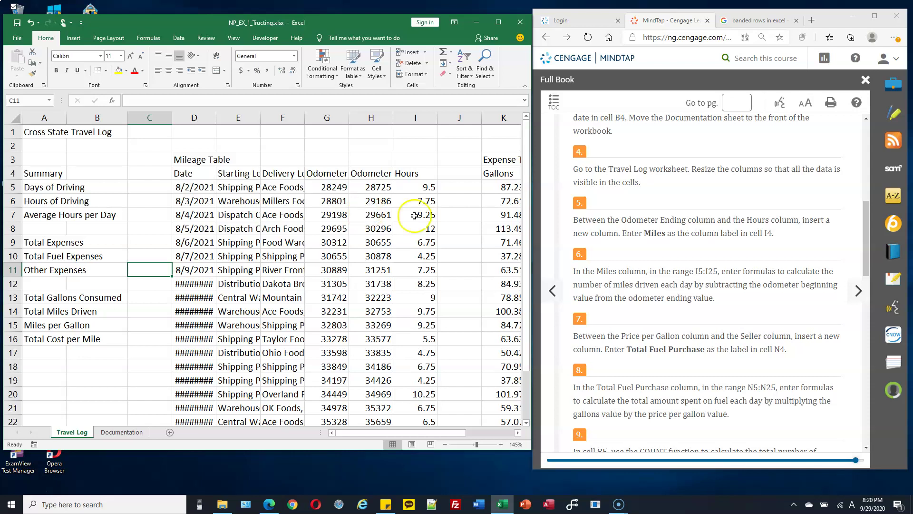
AutoFit the Date column (D) of the Travel Log so every date is fully displayed
click(15, 494)
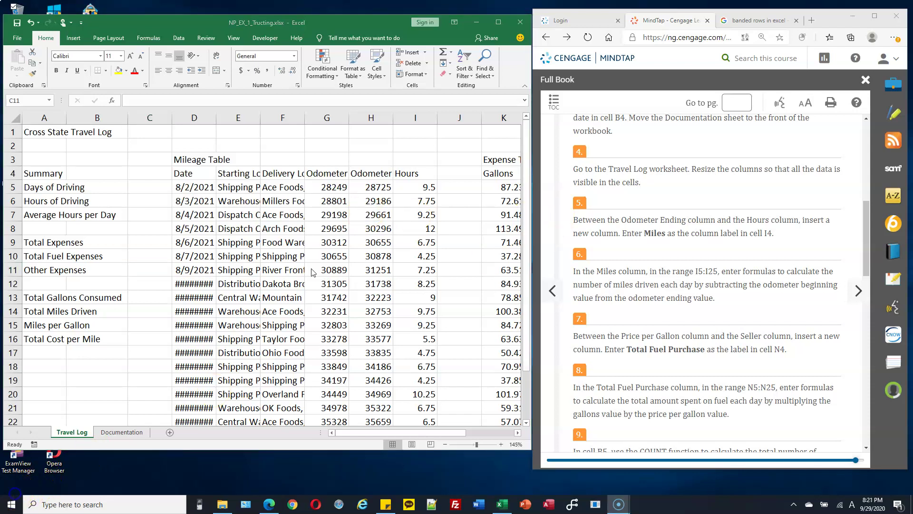
click(196, 285)
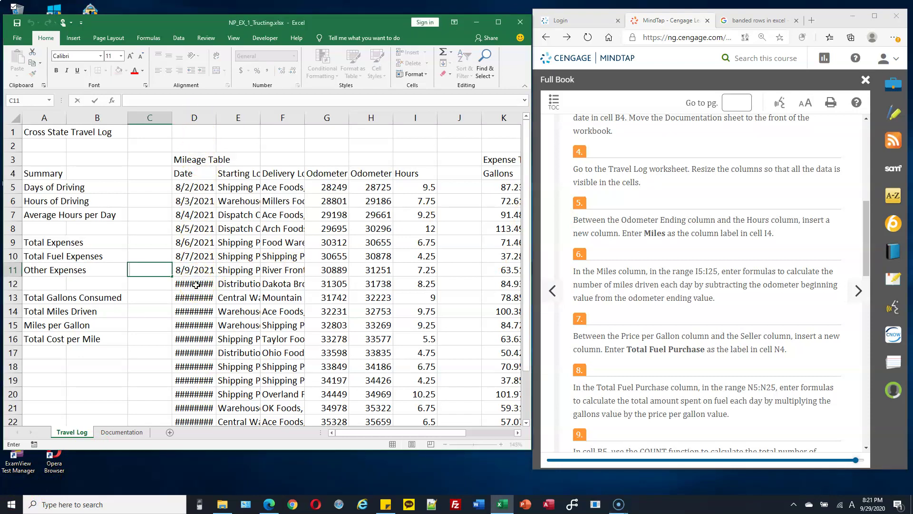
click(197, 284)
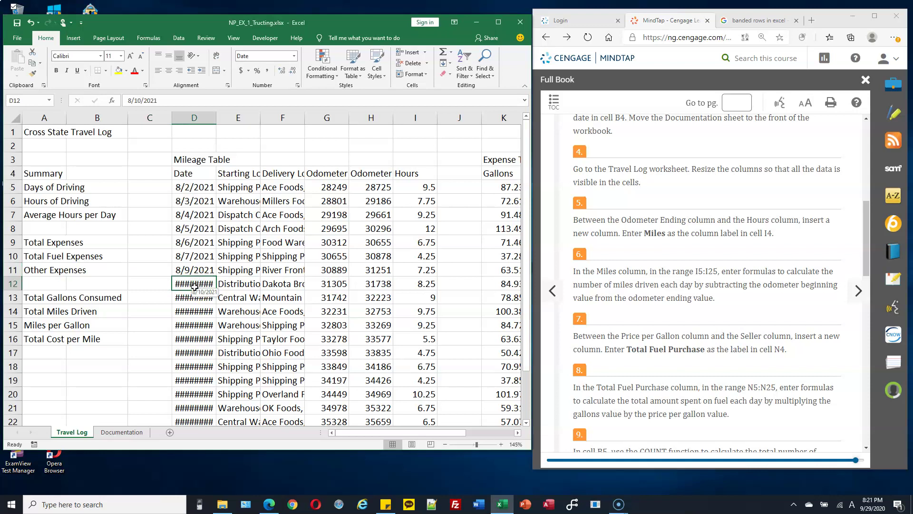
click(217, 124)
double_click(218, 119)
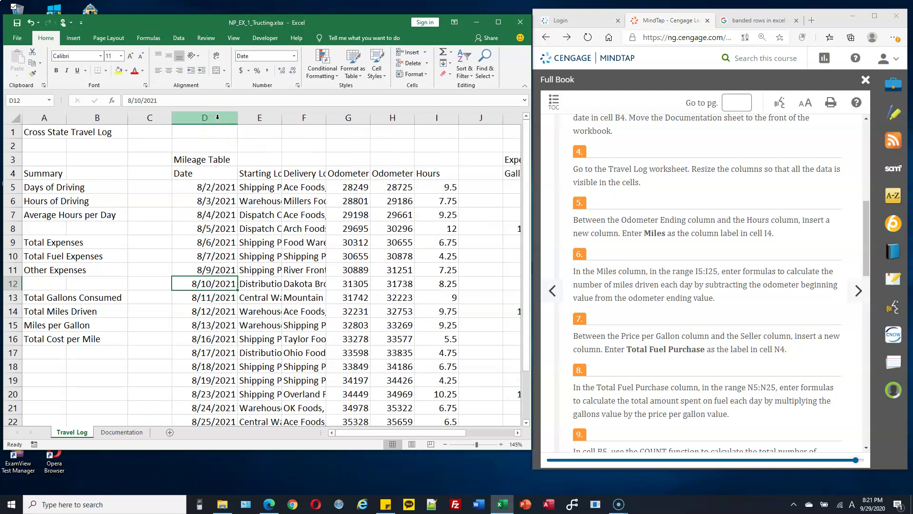
AutoFit the Starting Location column (E) to its contents
click(218, 161)
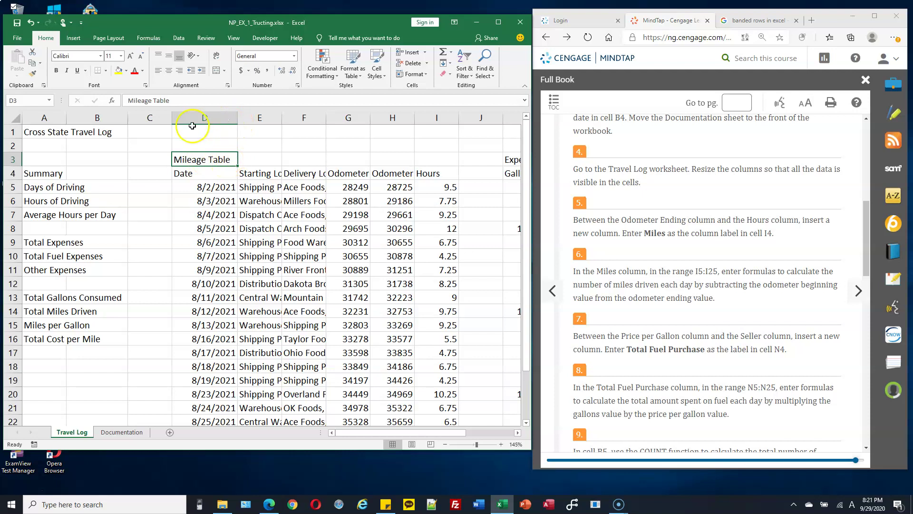
click(259, 118)
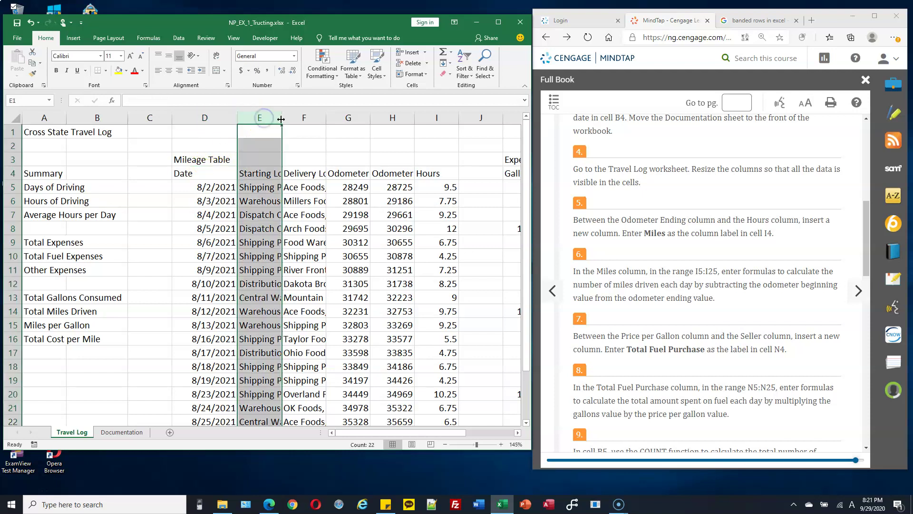
double_click(281, 120)
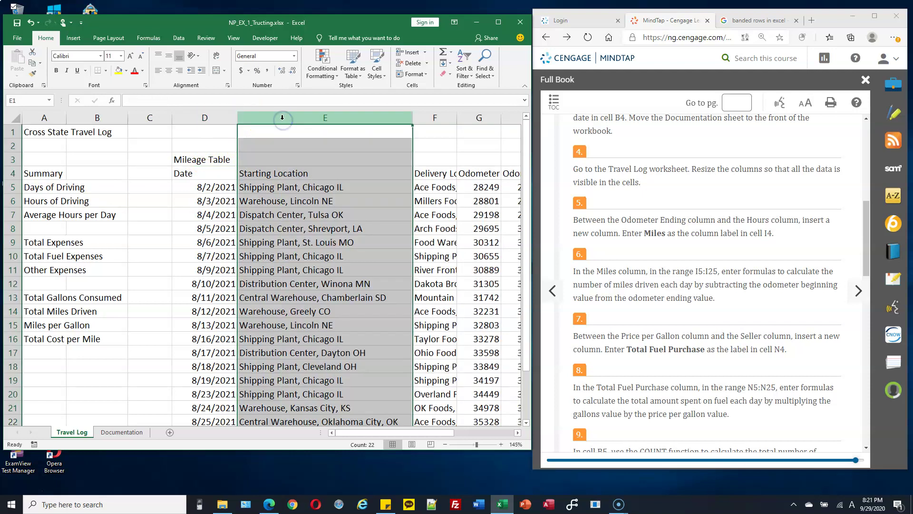
AutoFit columns F through O together, from Delivery Location to Misc
drag(406, 433, 456, 436)
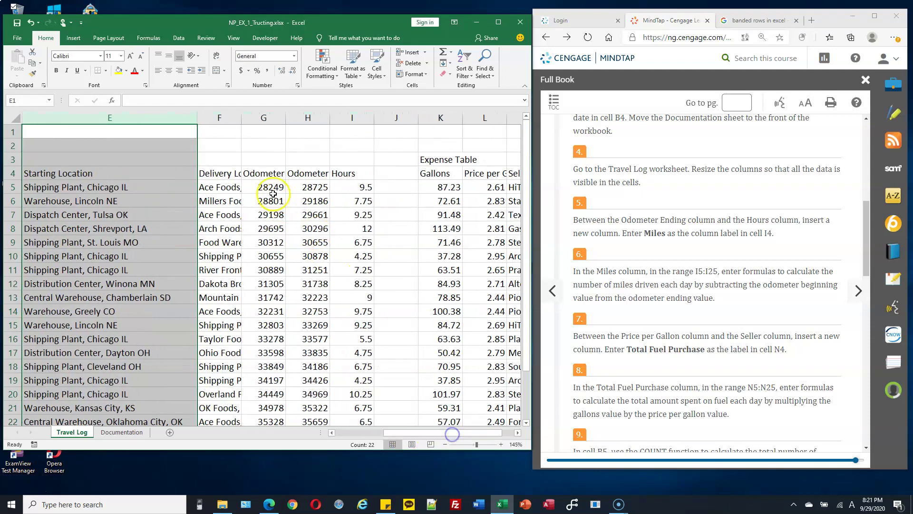
click(233, 118)
drag(233, 118, 448, 129)
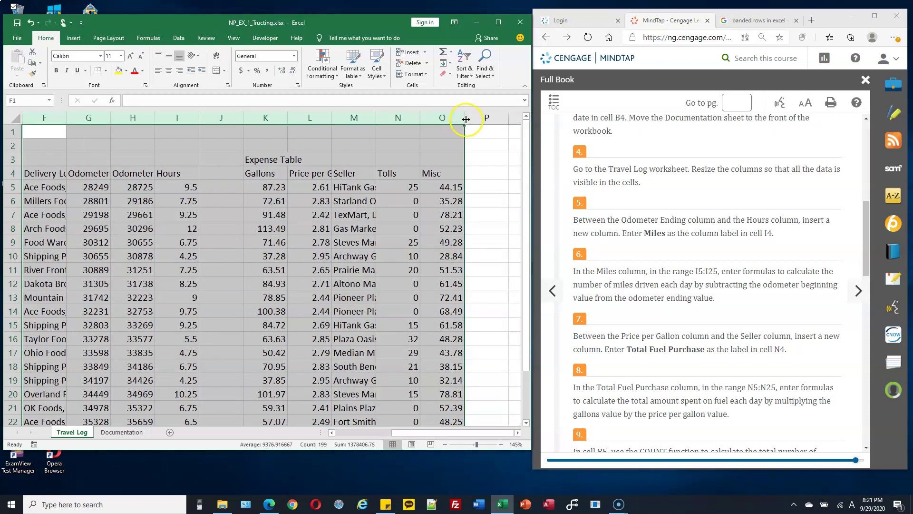
double_click(466, 119)
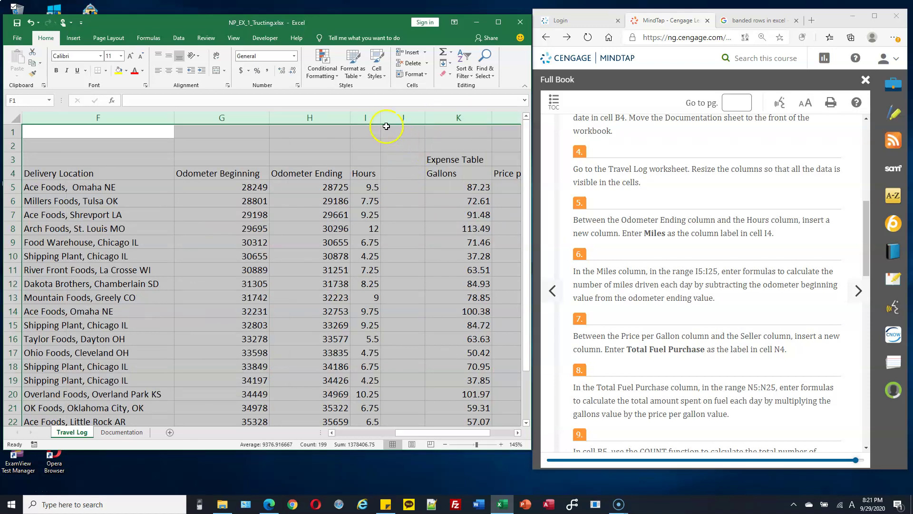
AutoFit column A to the width of the Summary labels
drag(448, 432, 286, 426)
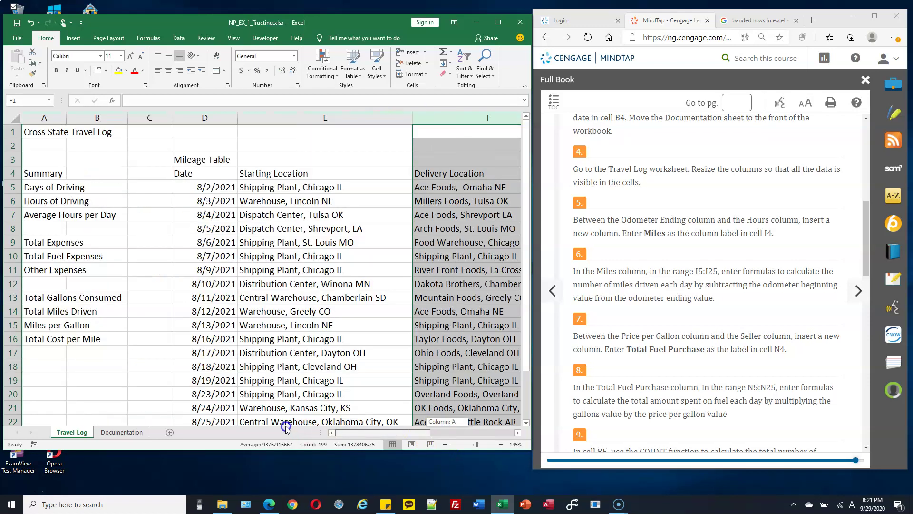
double_click(68, 118)
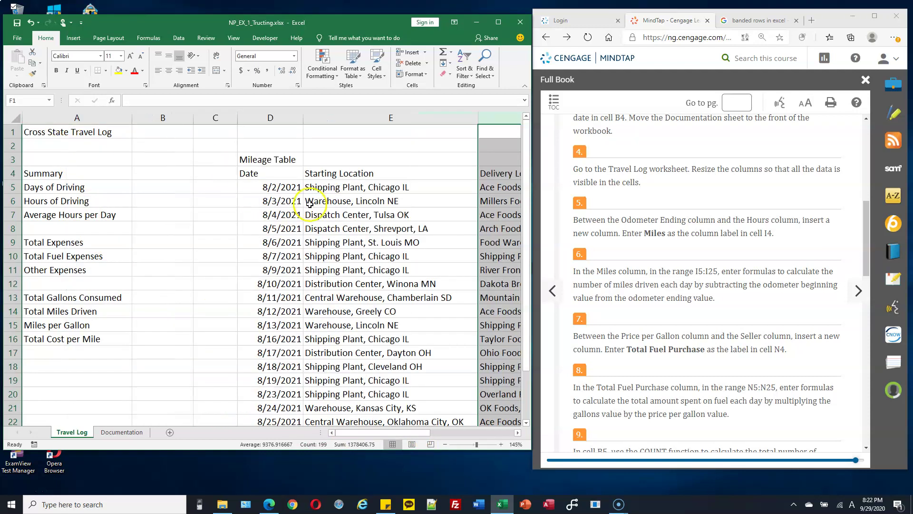
drag(373, 436, 271, 431)
click(276, 285)
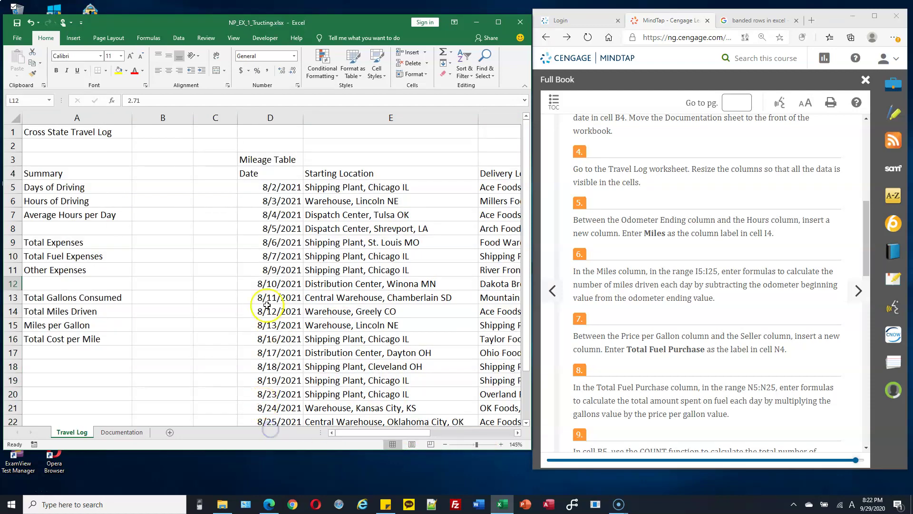
Examine the whole Travel Log at 55% zoom for columns whose contents are still cut off
ctrl+scroll(279, 305, down, 2)
ctrl+scroll(279, 305, down, 3)
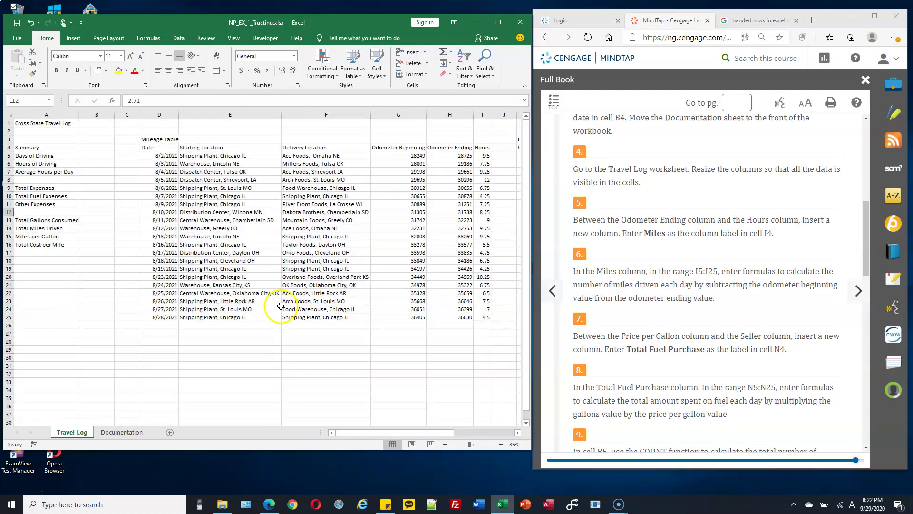
ctrl+scroll(281, 304, down, 1)
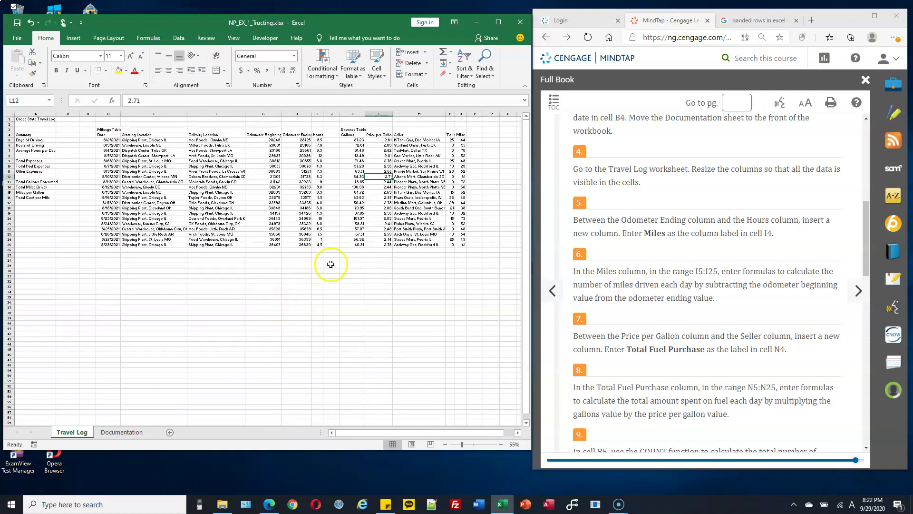
click(430, 139)
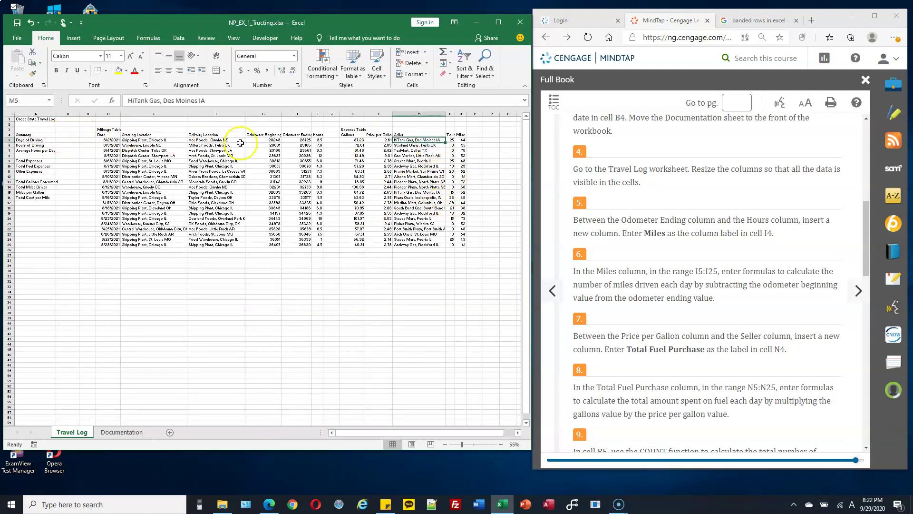
click(143, 140)
click(143, 145)
click(155, 171)
click(267, 197)
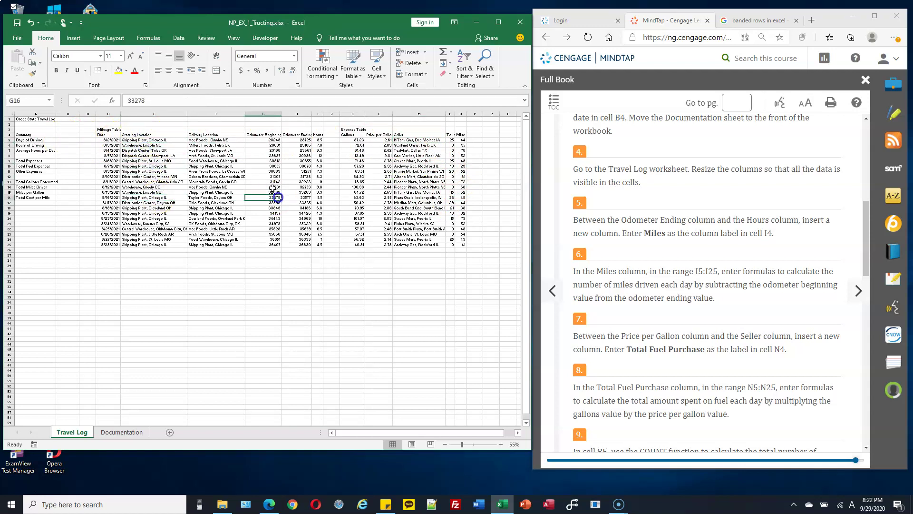
Refit the widths of columns F, E, D and A to their contents at the reduced zoom
double_click(245, 114)
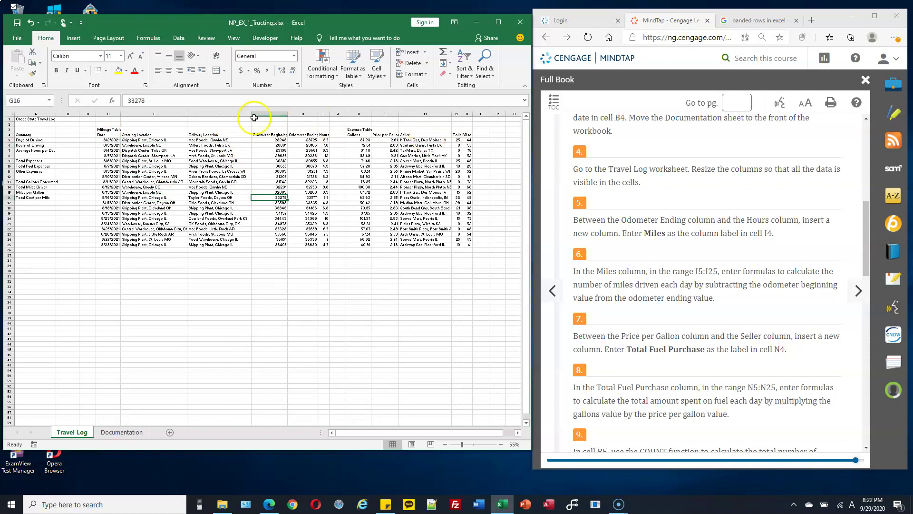
double_click(188, 114)
double_click(119, 114)
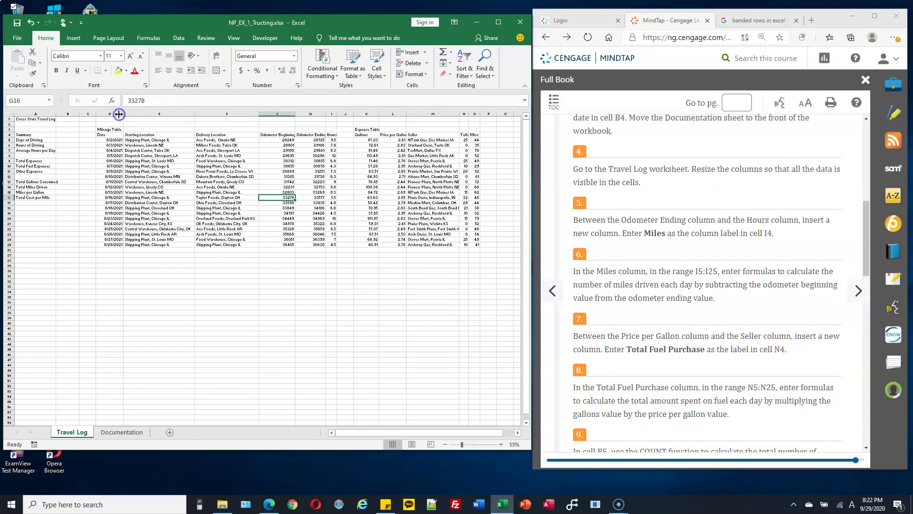
click(54, 119)
double_click(56, 114)
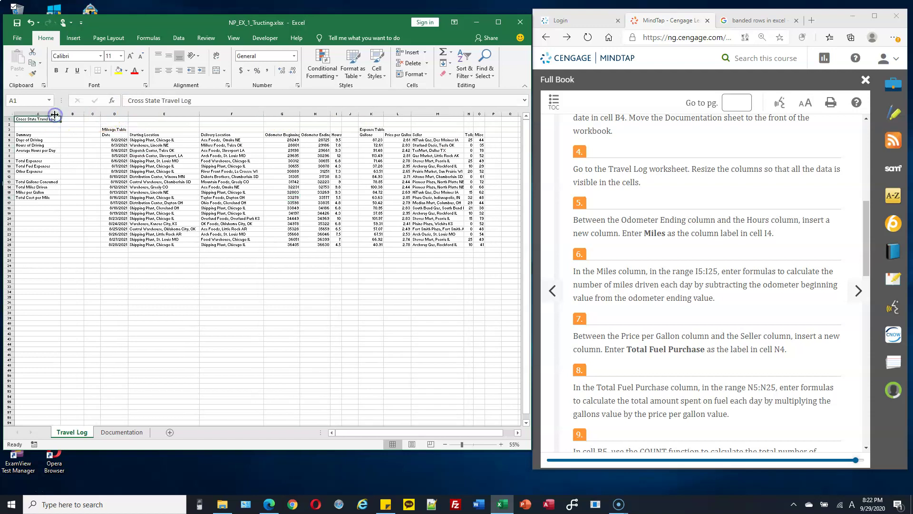
AutoFit the Misc, Tolls, Seller and Price per Gallon columns at the reduced zoom
double_click(484, 115)
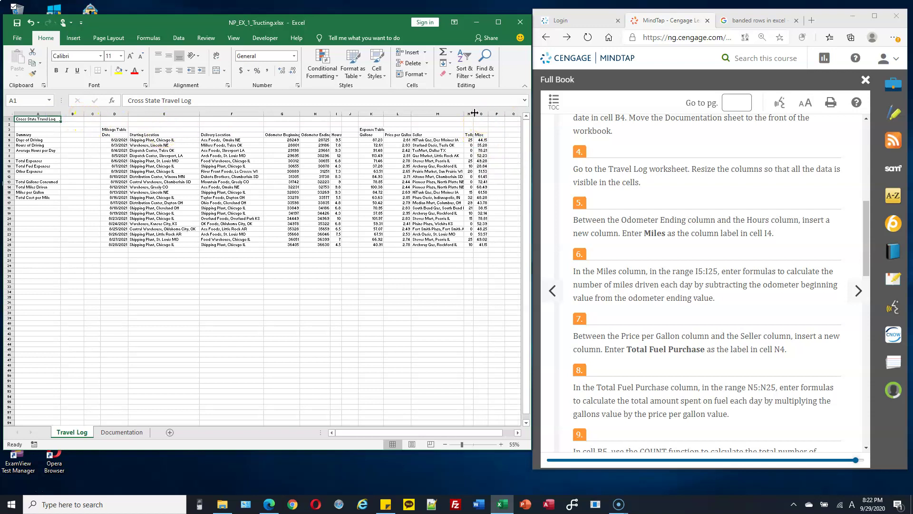
double_click(466, 114)
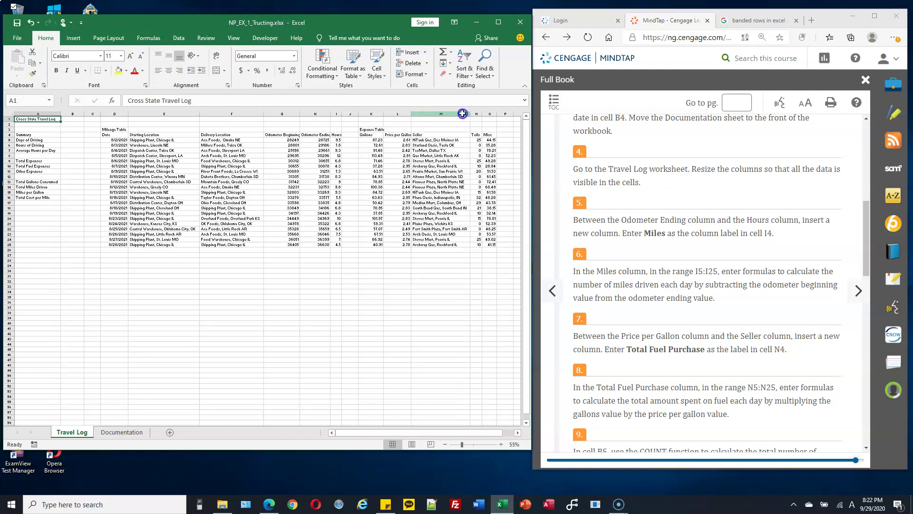
click(463, 112)
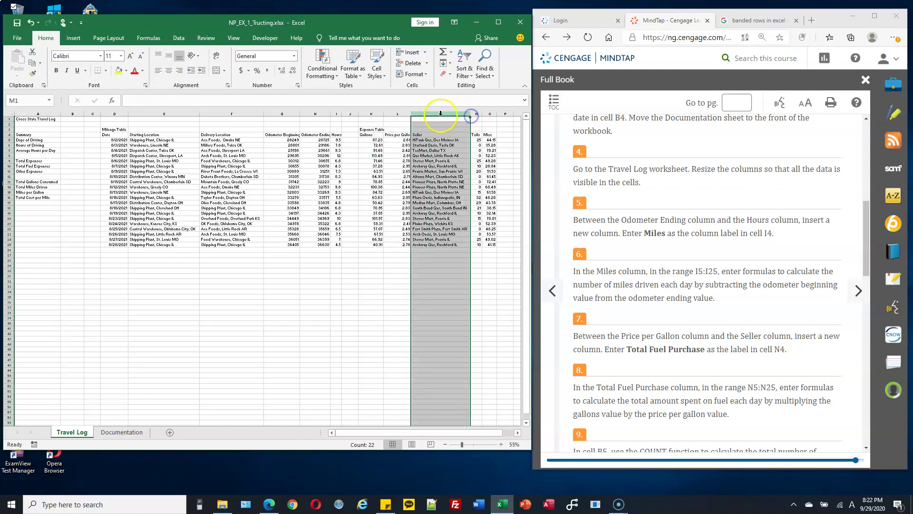
double_click(414, 113)
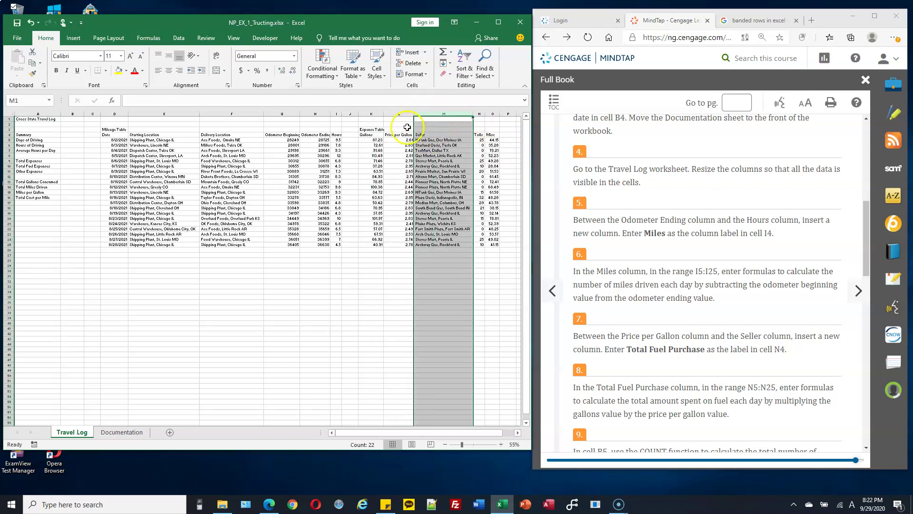
AutoFit the Gallons, Hours, Odometer Ending and Odometer Beginning columns at the reduced zoom
double_click(382, 115)
click(359, 116)
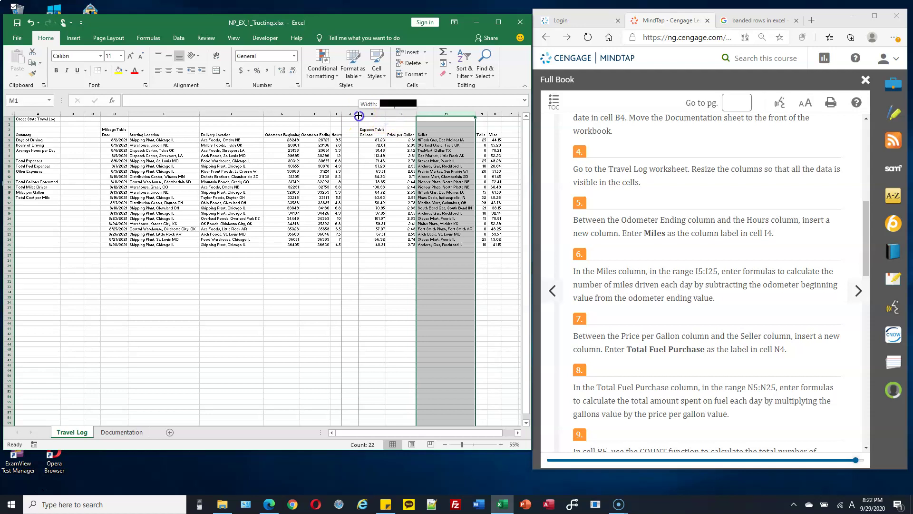
double_click(342, 113)
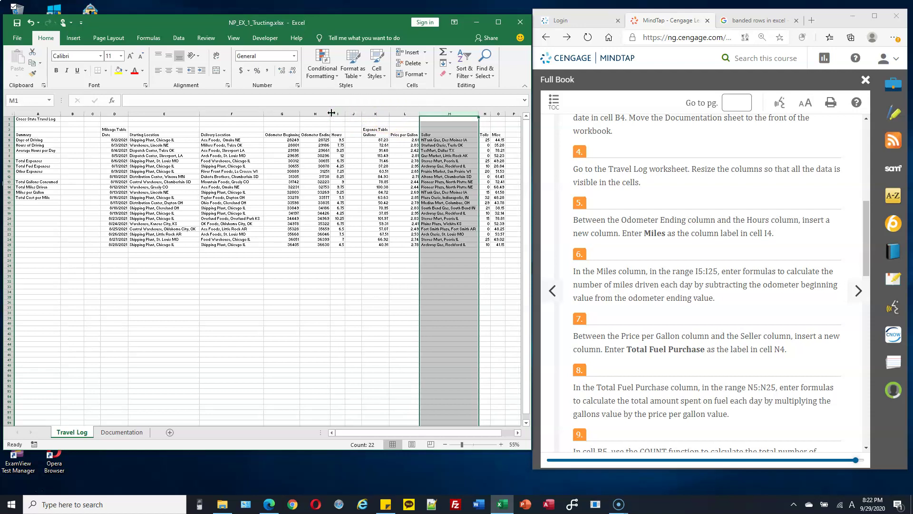
double_click(331, 113)
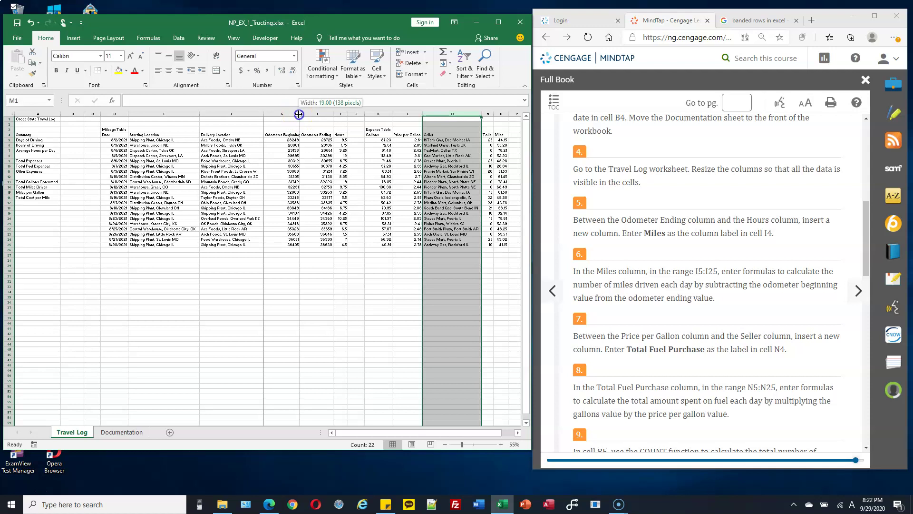
double_click(300, 114)
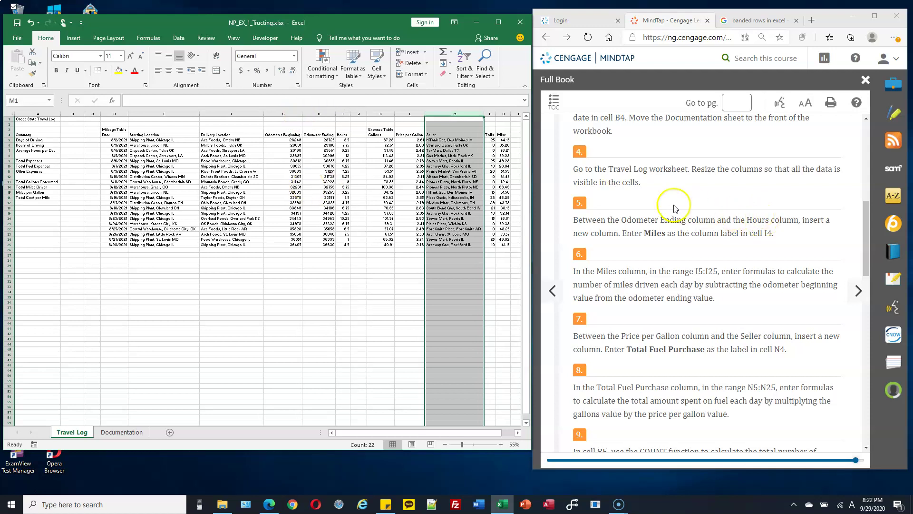
Insert a new column between the Odometer Ending and Hours columns of the Travel Log
click(301, 167)
scroll(654, 188, down, 1)
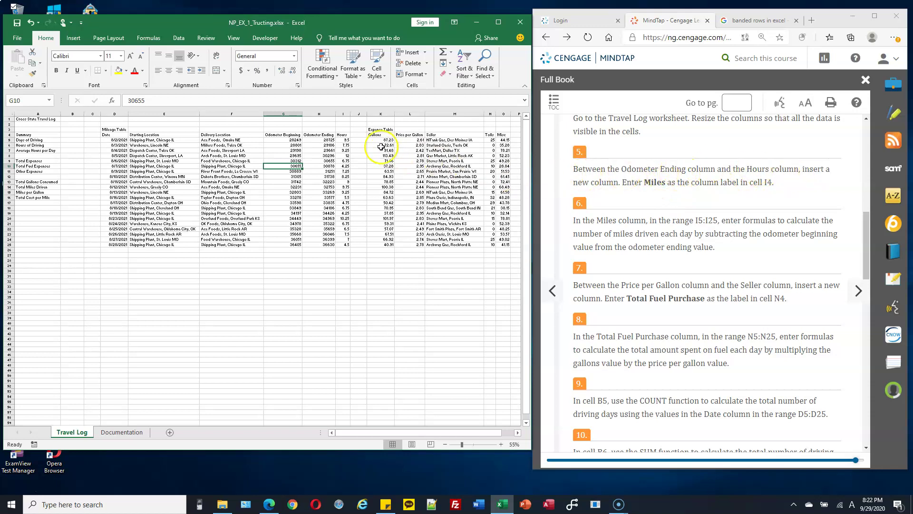
scroll(399, 156, up, 3)
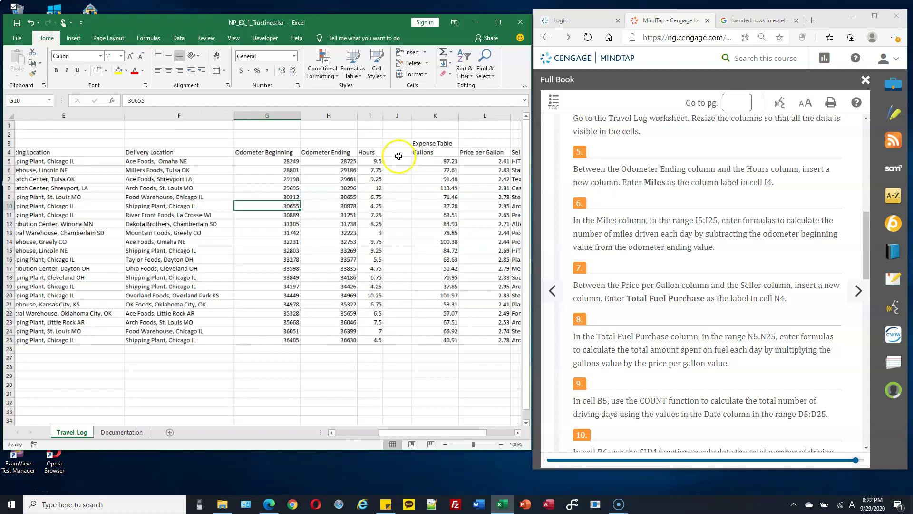
scroll(419, 216, up, 1)
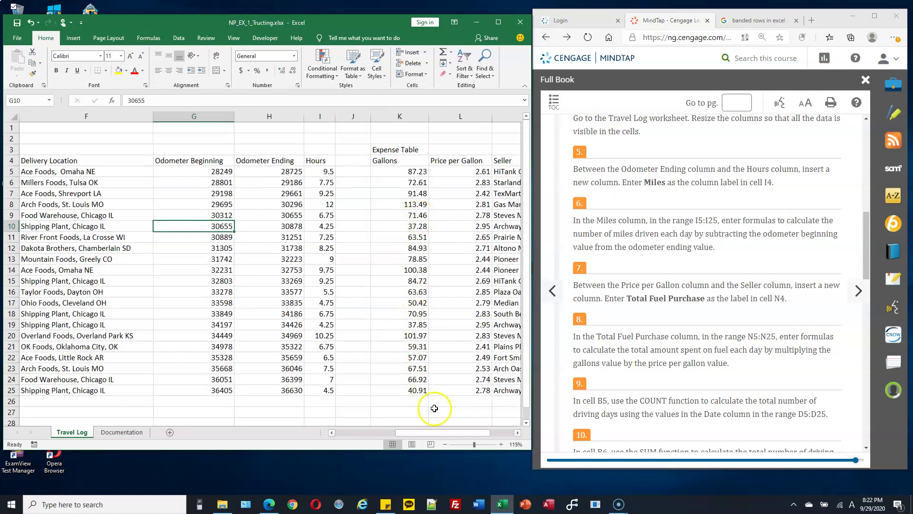
scroll(451, 435, right, 2)
scroll(451, 434, left, 2)
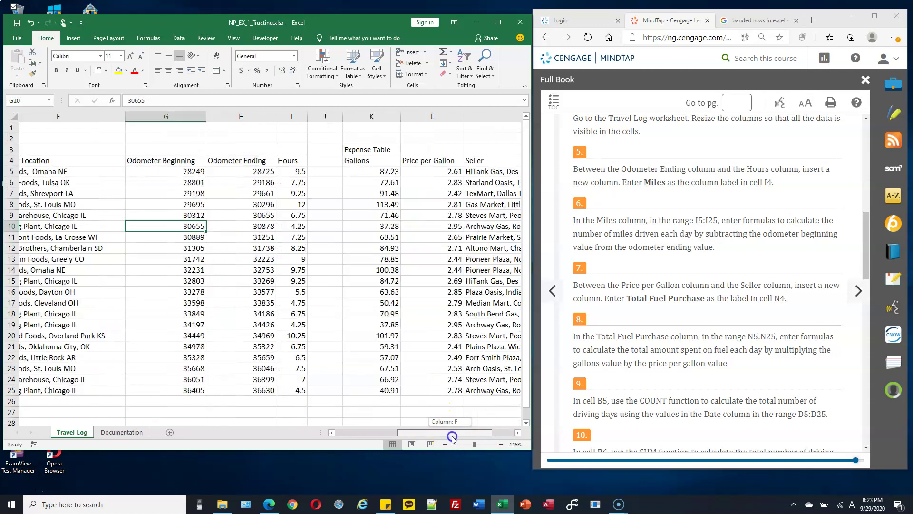
mouse_move(299, 116)
mouse_down()
mouse_move(287, 117)
mouse_move(310, 117)
mouse_move(283, 114)
mouse_move(323, 118)
mouse_up()
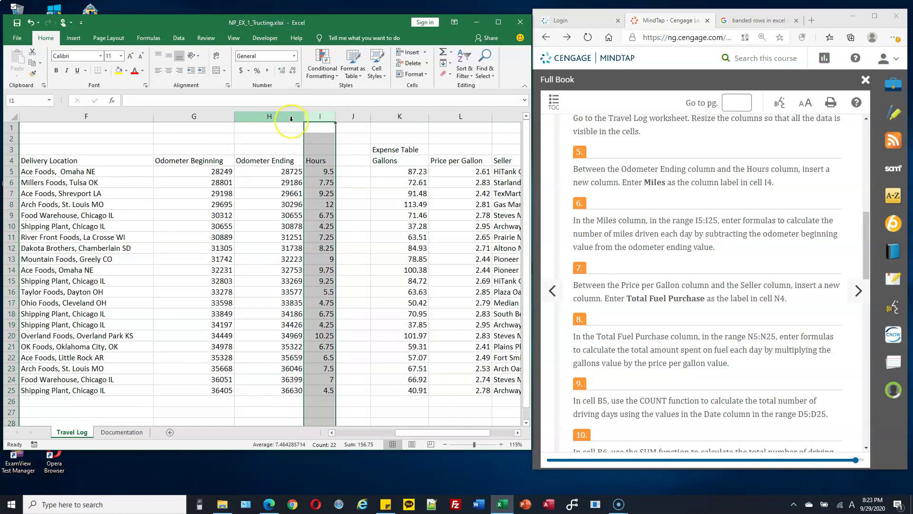
click(324, 117)
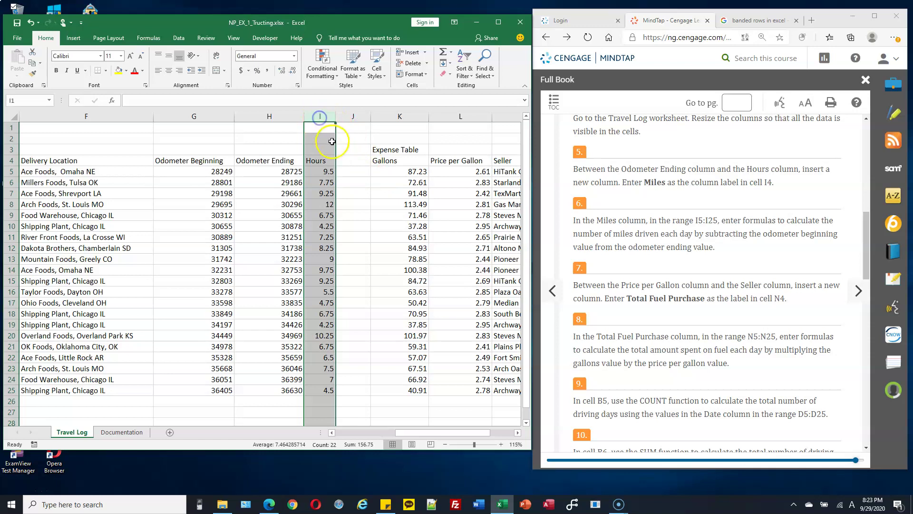
right_click(326, 117)
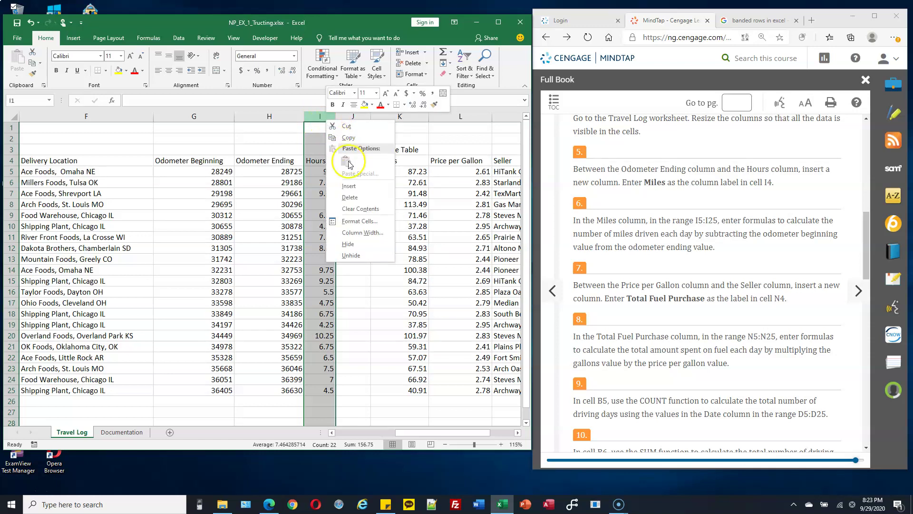
click(358, 187)
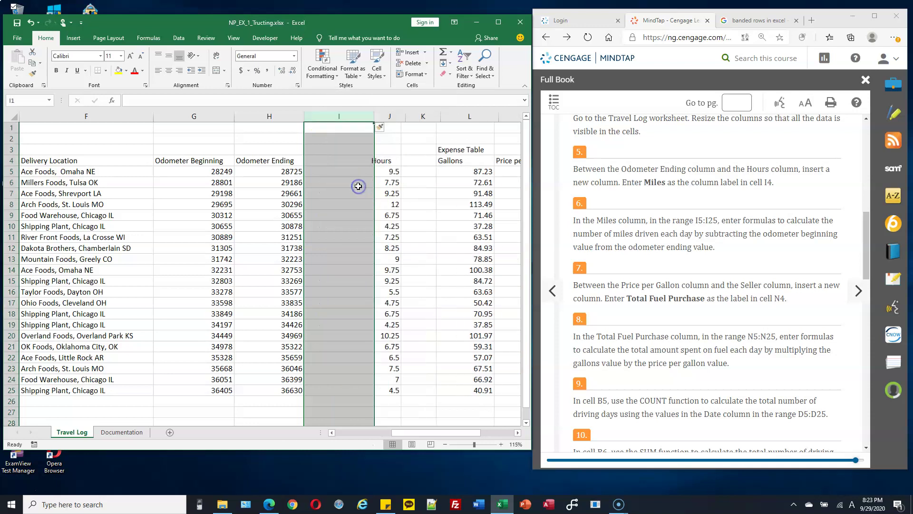
Enter Miles as the label of the new column in cell I4
click(343, 119)
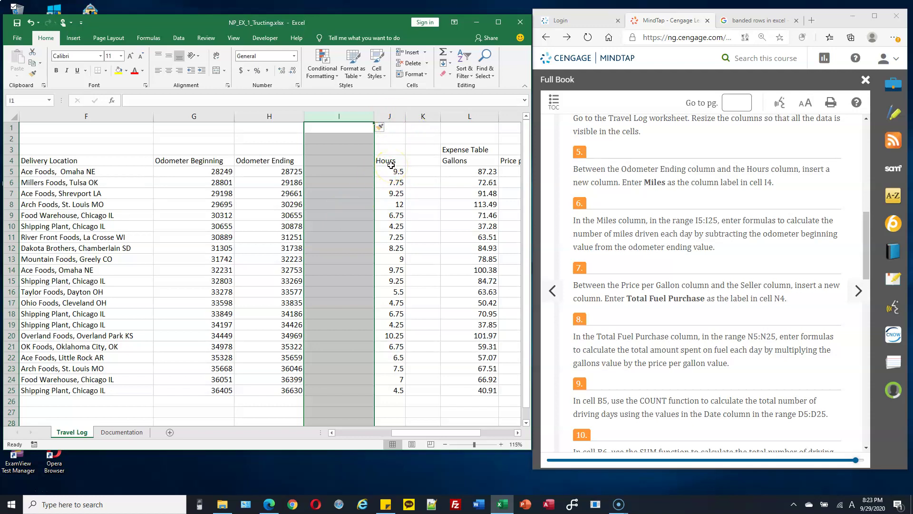
click(359, 160)
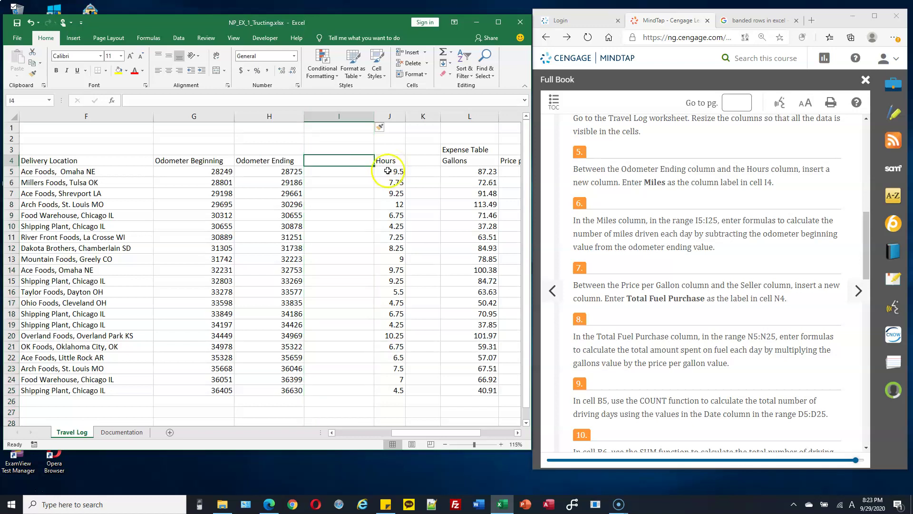
text(Miles)
key(Return)
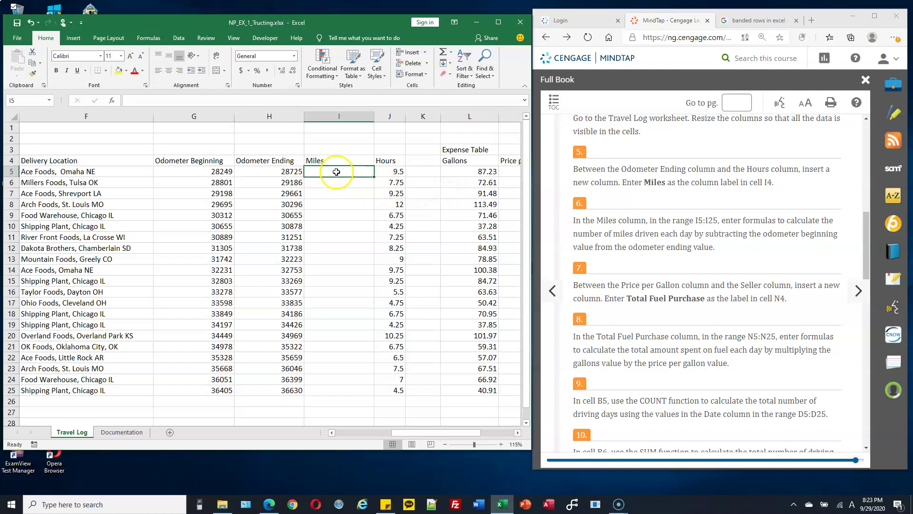
Enter the formula =H5-G5 in cell I5 to subtract the odometer beginning value from the ending value
drag(332, 172, 330, 388)
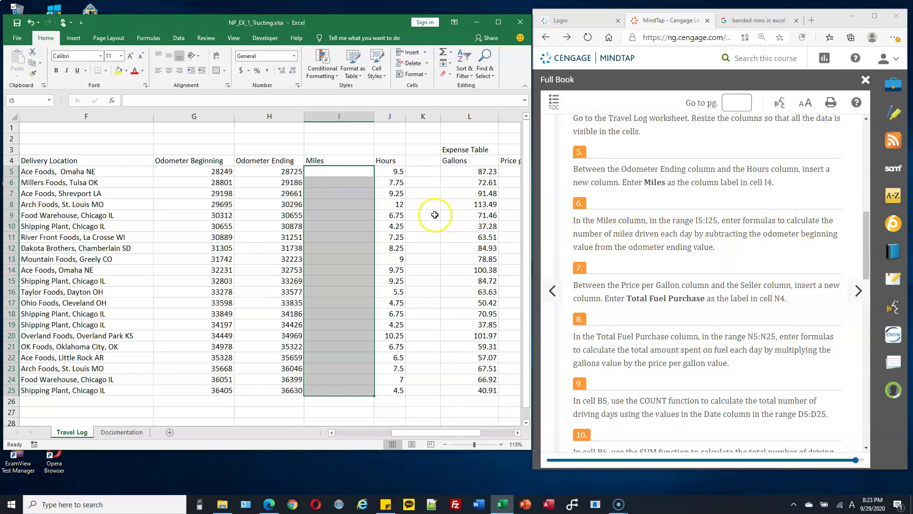
click(379, 202)
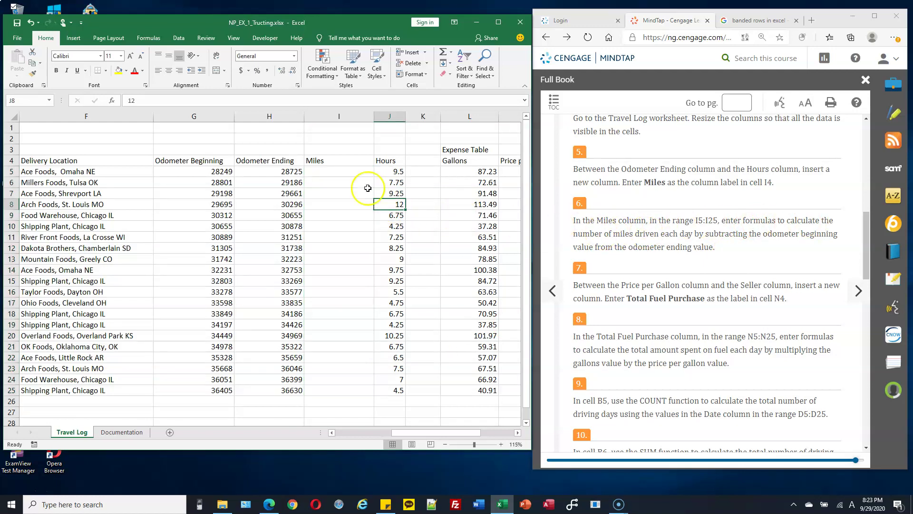
click(362, 172)
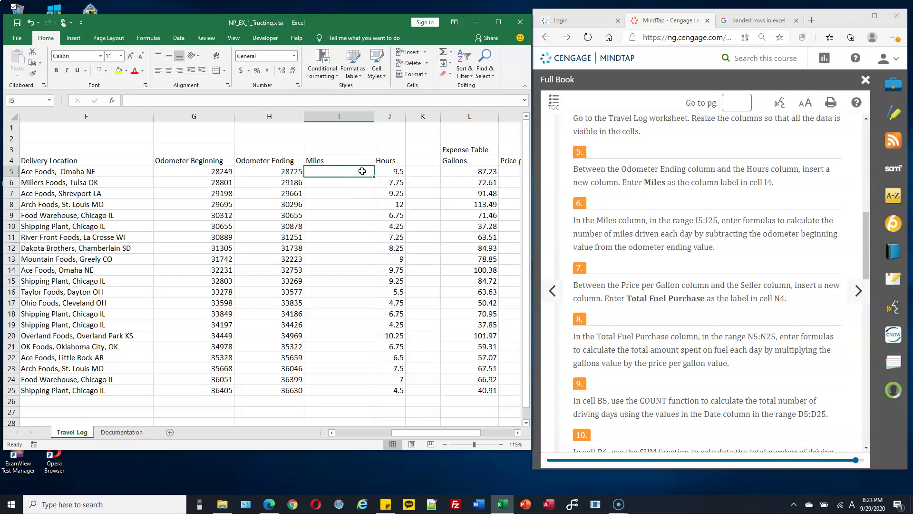
text(=)
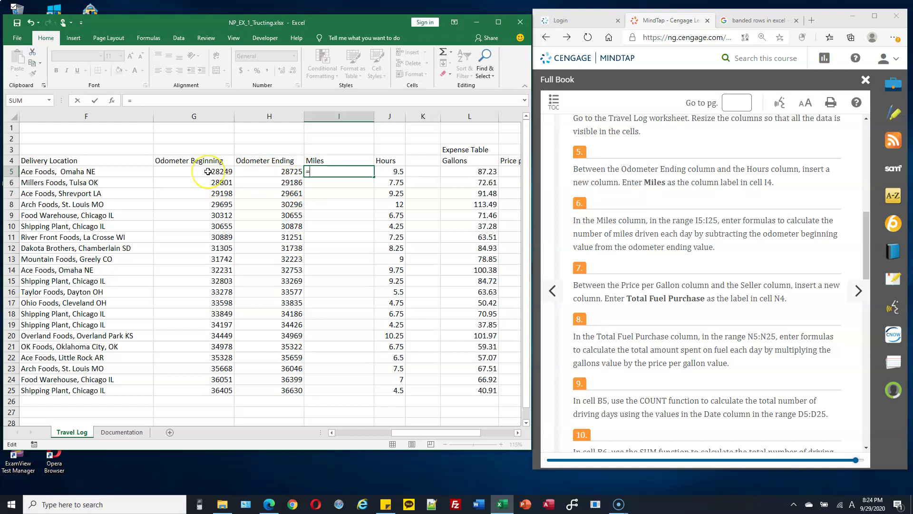
click(279, 171)
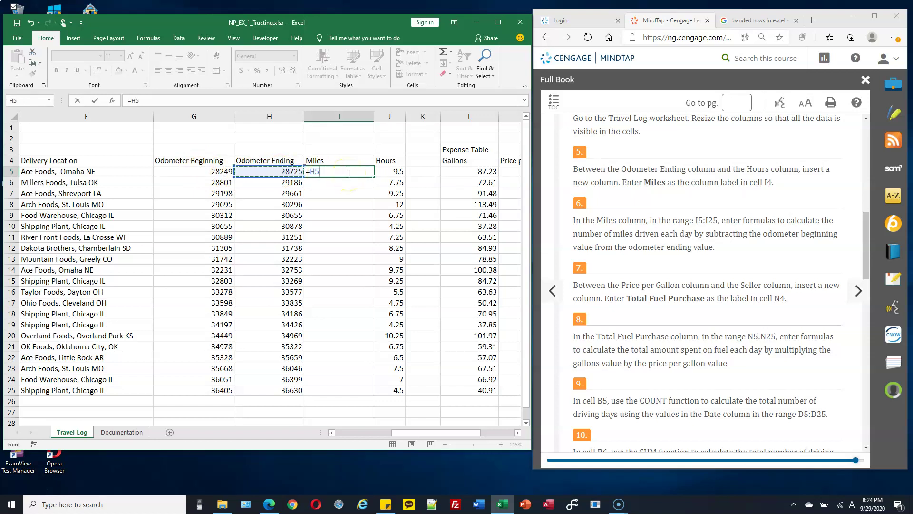
click(214, 172)
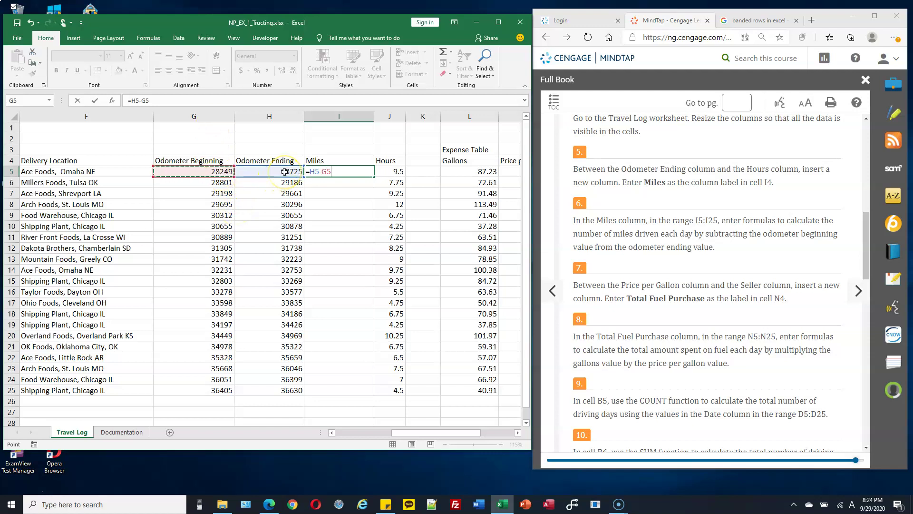
key(Return)
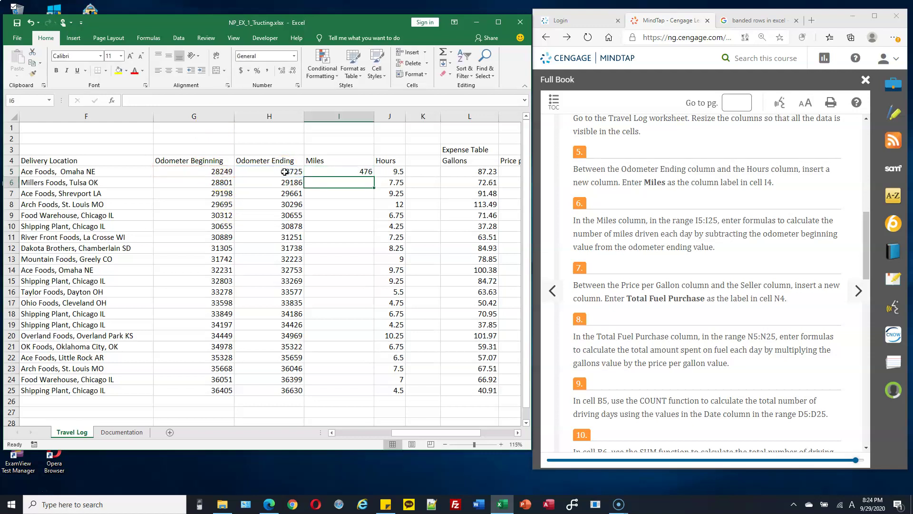
Fill the Miles formula from I5 down through I25, undo that fill, and fill the range again
click(330, 172)
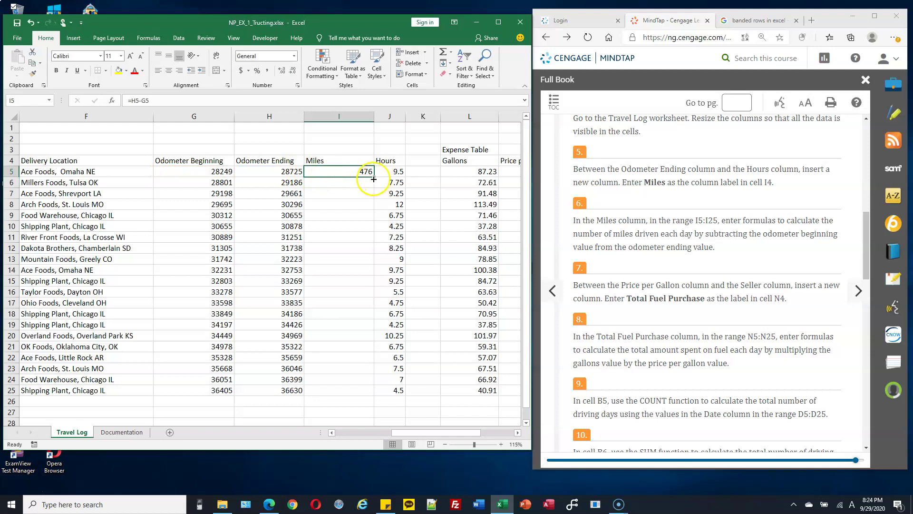
mouse_move(360, 183)
mouse_down()
mouse_move(359, 379)
mouse_move(356, 174)
mouse_move(393, 189)
mouse_move(390, 176)
mouse_move(366, 171)
mouse_move(372, 177)
mouse_up()
click(358, 172)
drag(374, 176, 367, 395)
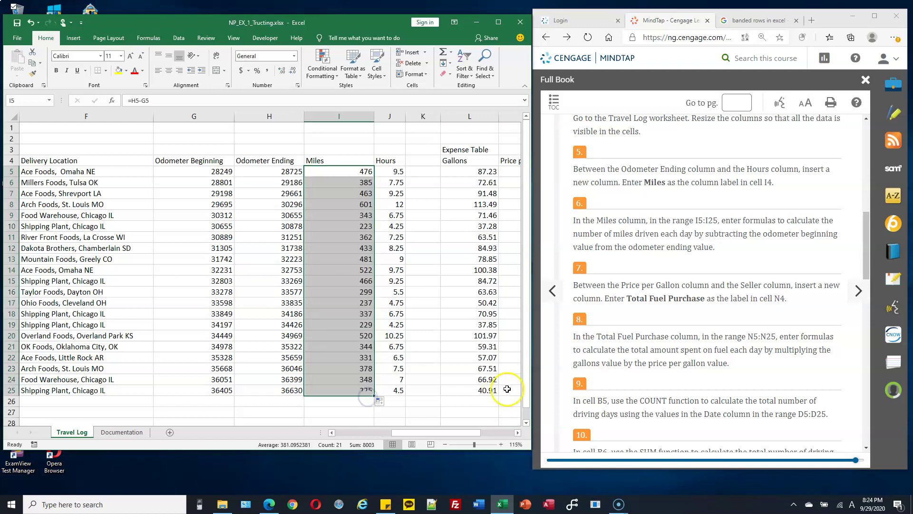
key(ctrl+z)
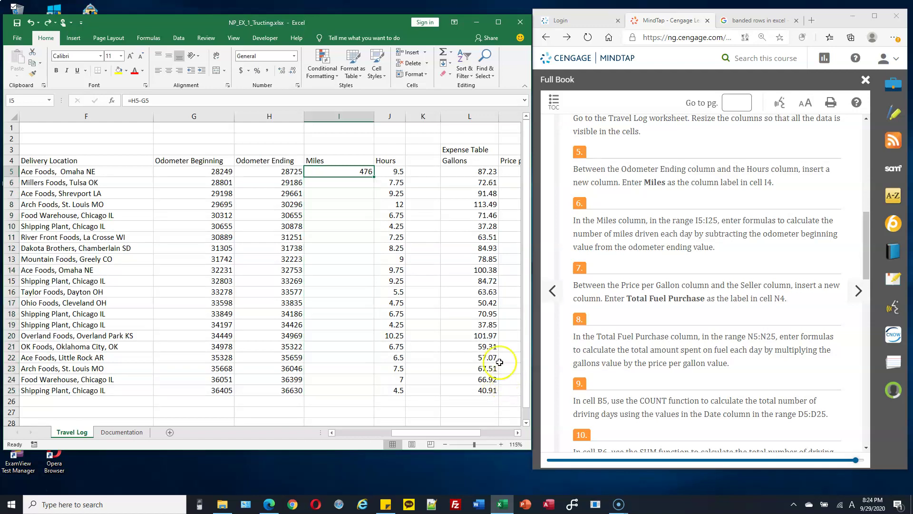
double_click(374, 176)
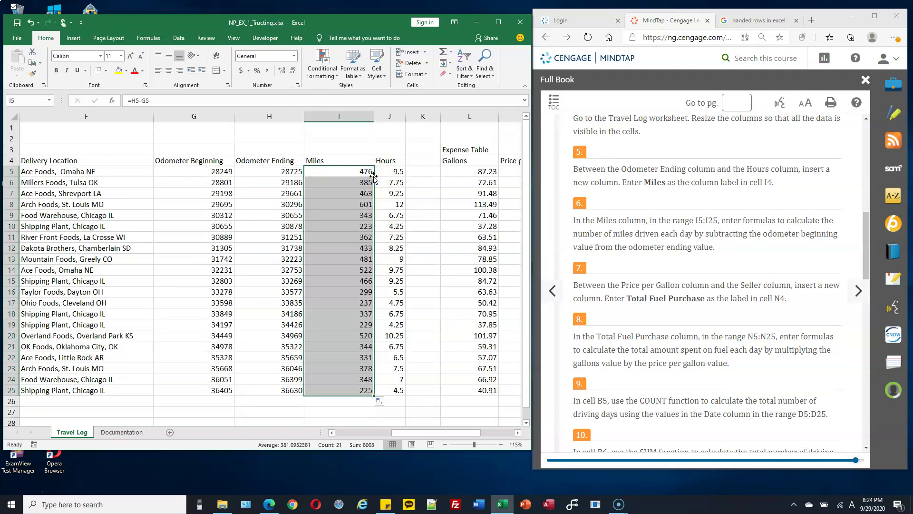
Examine the cell references in the Miles formulas of I6 and I5
double_click(365, 183)
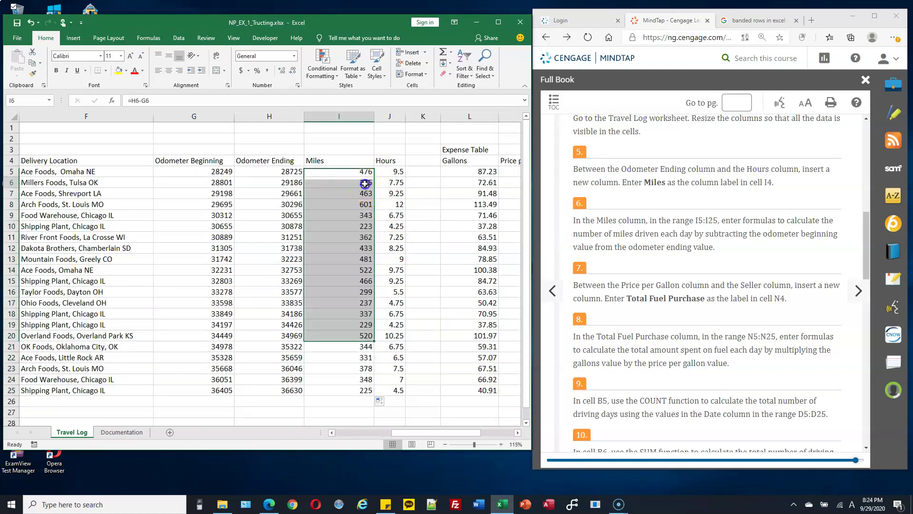
click(367, 183)
key(Escape)
click(367, 183)
double_click(367, 183)
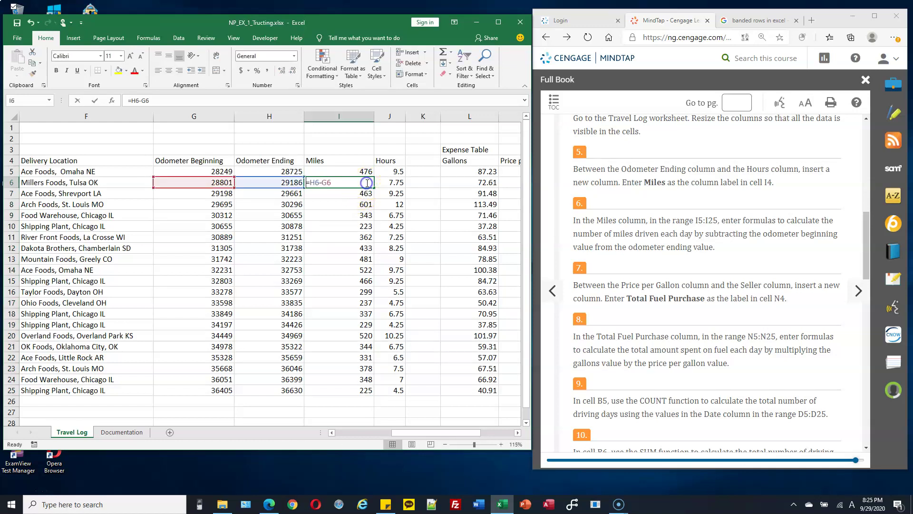
key(Escape)
click(365, 172)
double_click(365, 172)
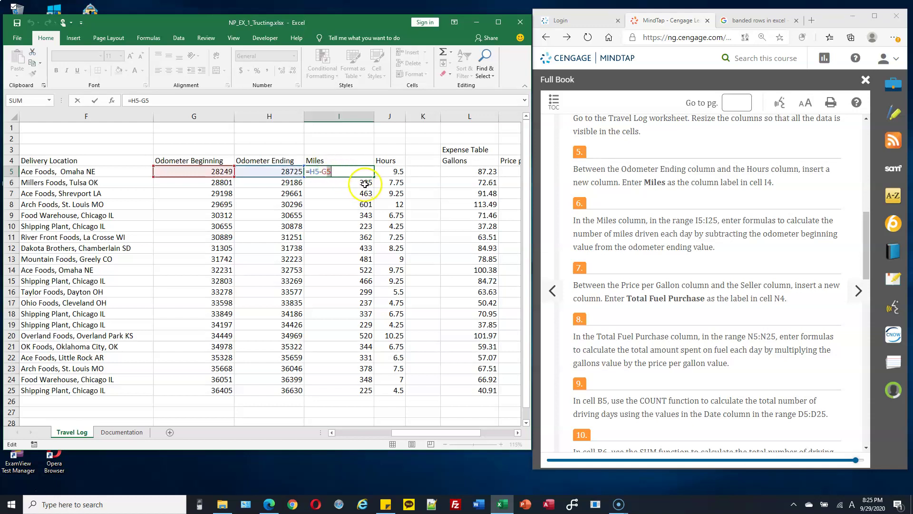
key(Return)
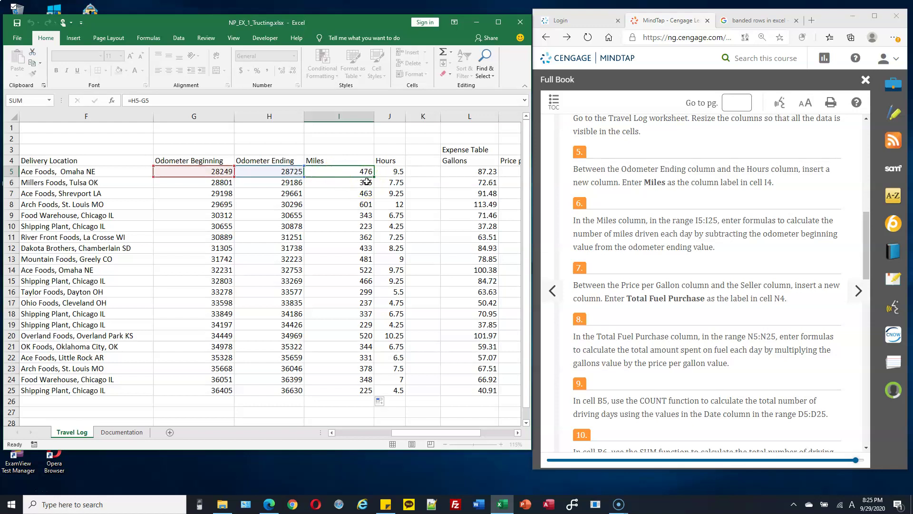
Compare the I5 and I6 formulas to check how the row references change from row to row
text(=H6-G6)
click(334, 183)
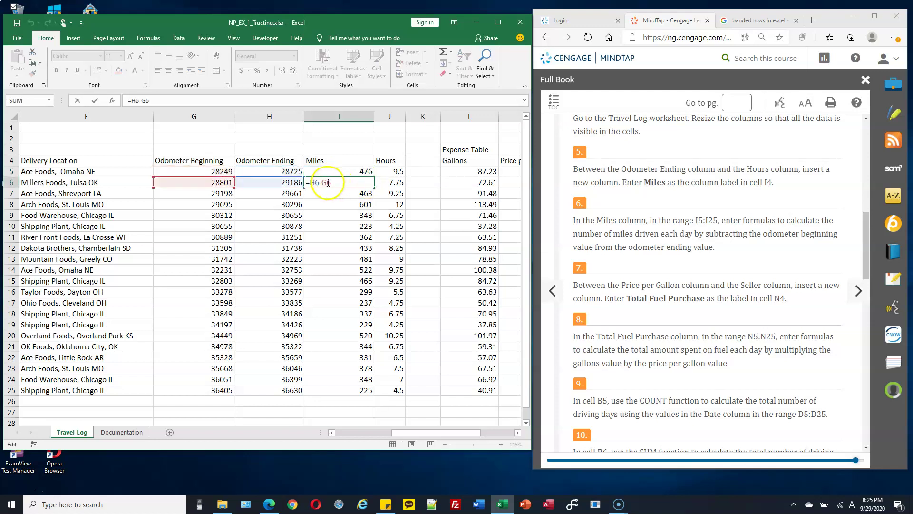
click(335, 172)
double_click(331, 171)
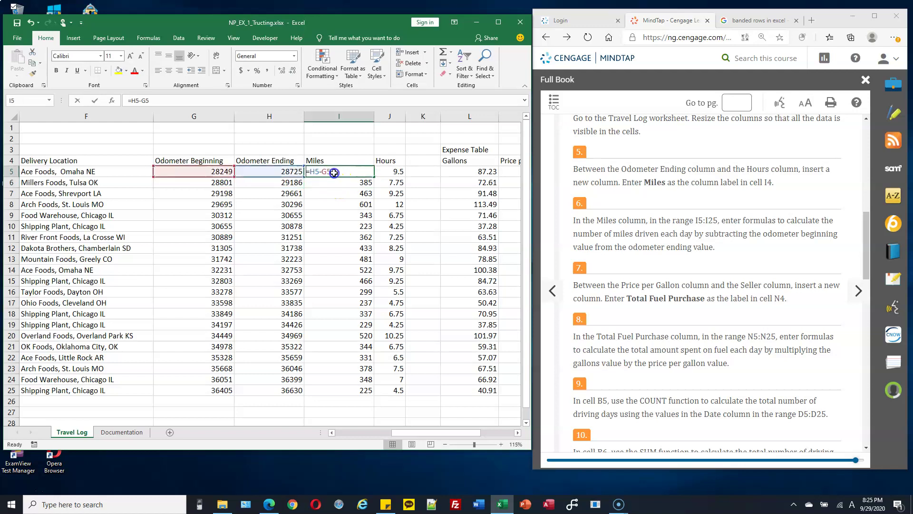
key(Escape)
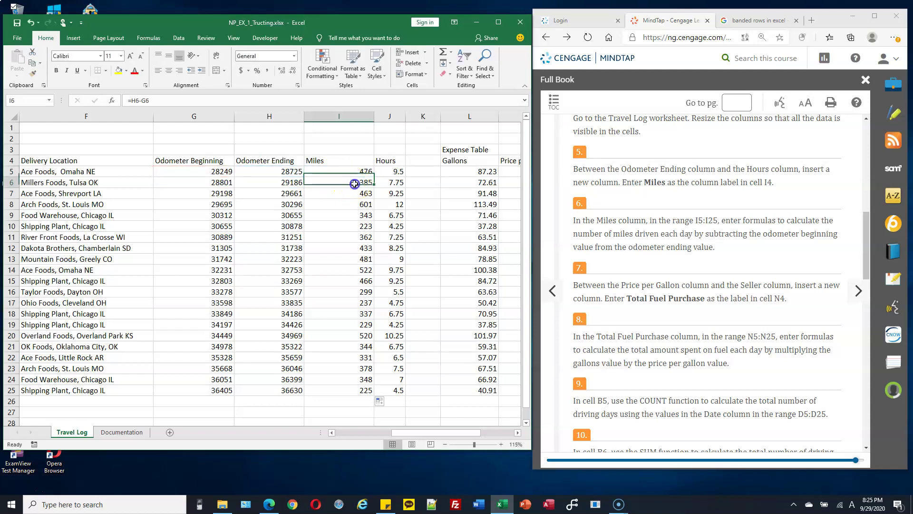
double_click(333, 182)
key(Escape)
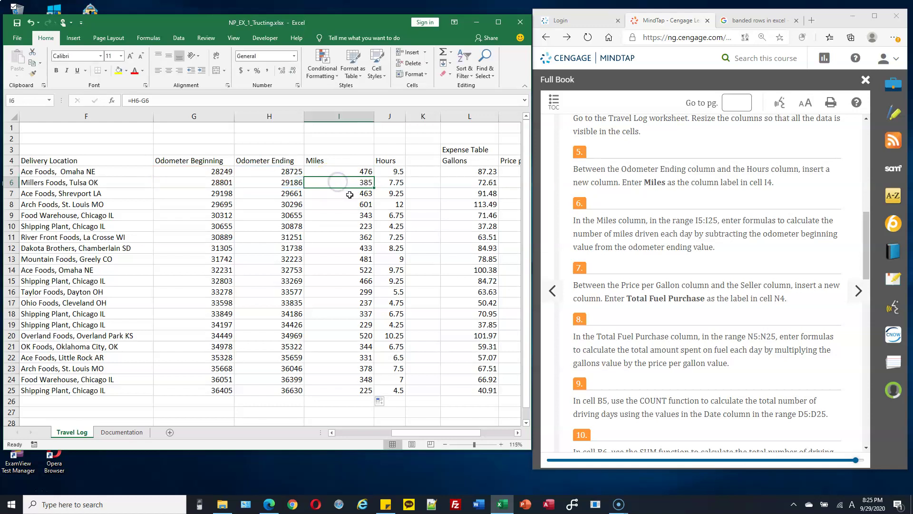
Examine the cell references in the Miles formulas of I7 and I8
double_click(331, 193)
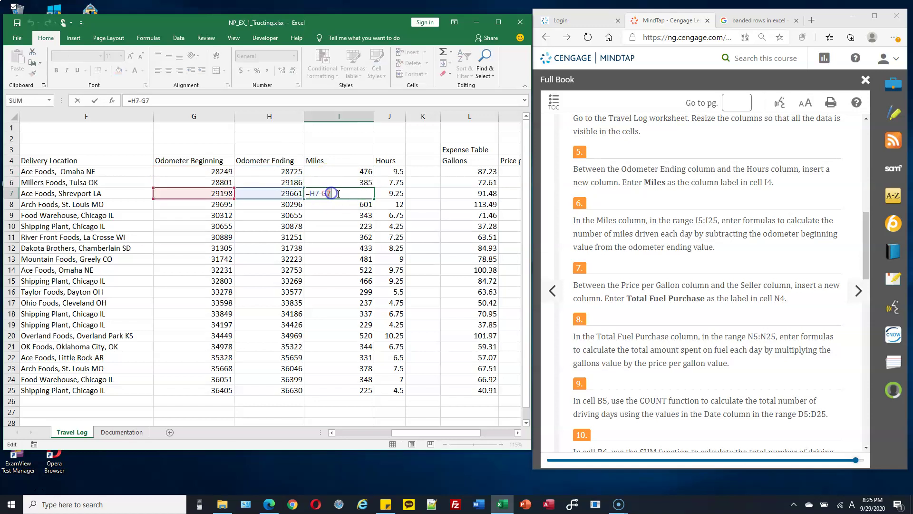
key(Escape)
click(349, 201)
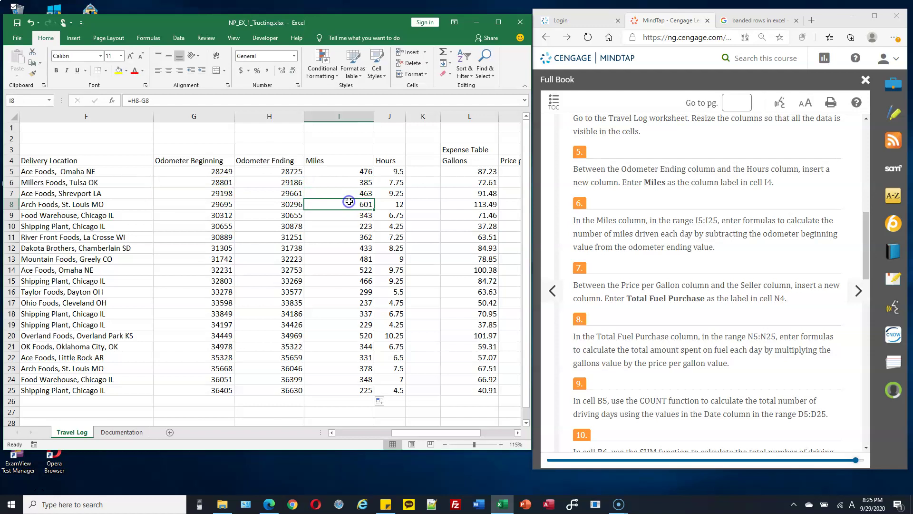
double_click(350, 202)
key(Escape)
double_click(335, 194)
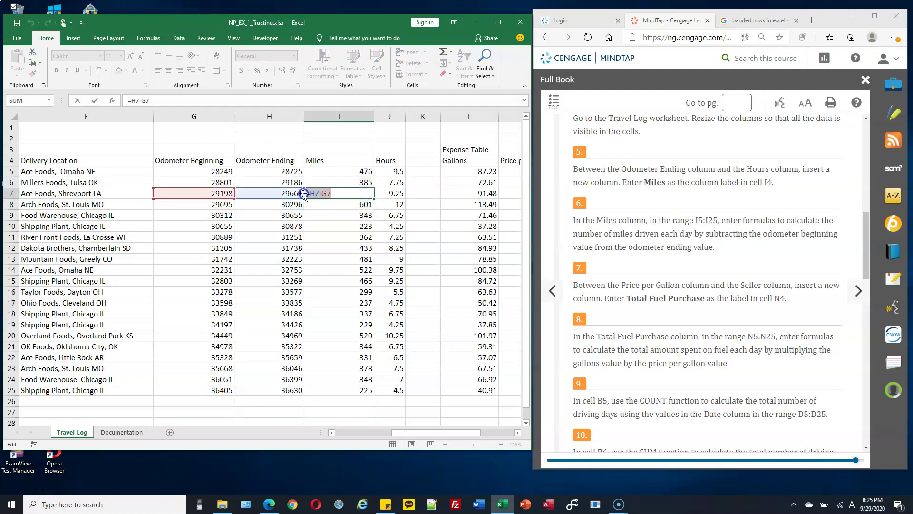
click(348, 193)
key(Return)
Check the I8 Miles formula against the odometer beginning and ending cells of row 8
double_click(360, 208)
double_click(360, 207)
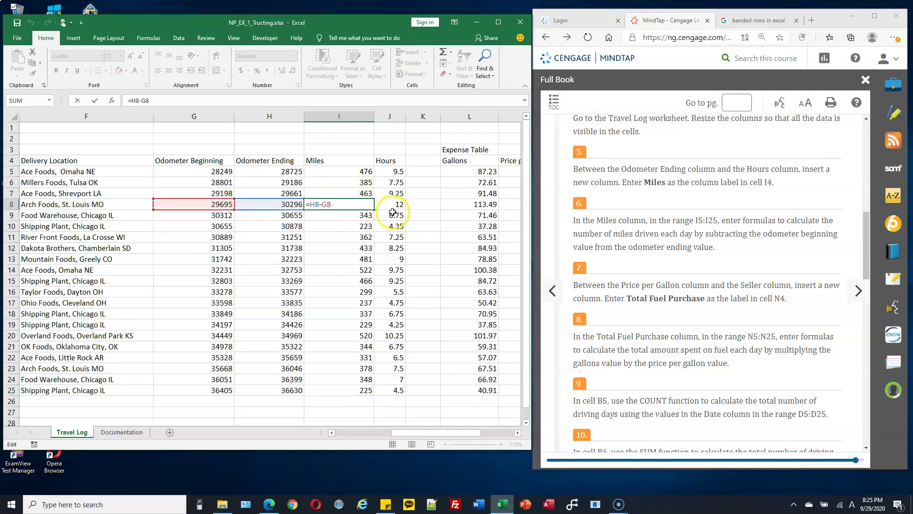
click(402, 225)
double_click(364, 204)
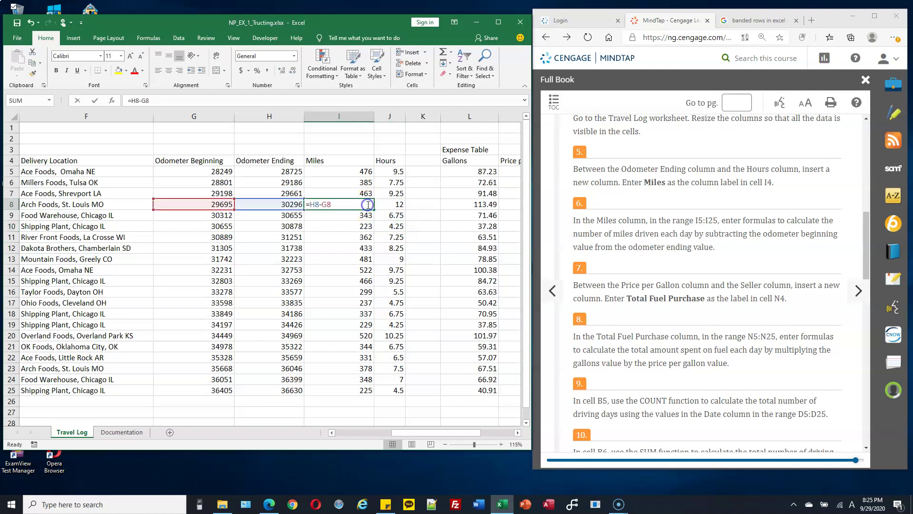
click(285, 216)
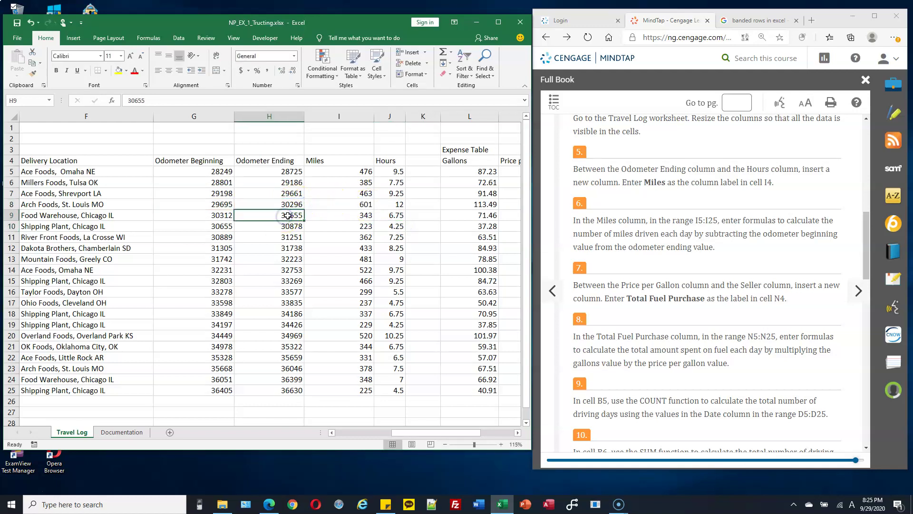
double_click(352, 205)
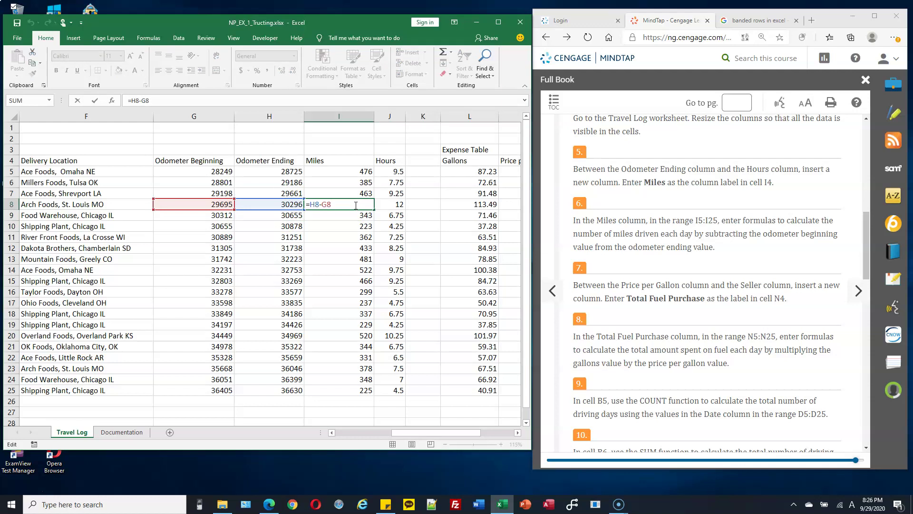
click(359, 216)
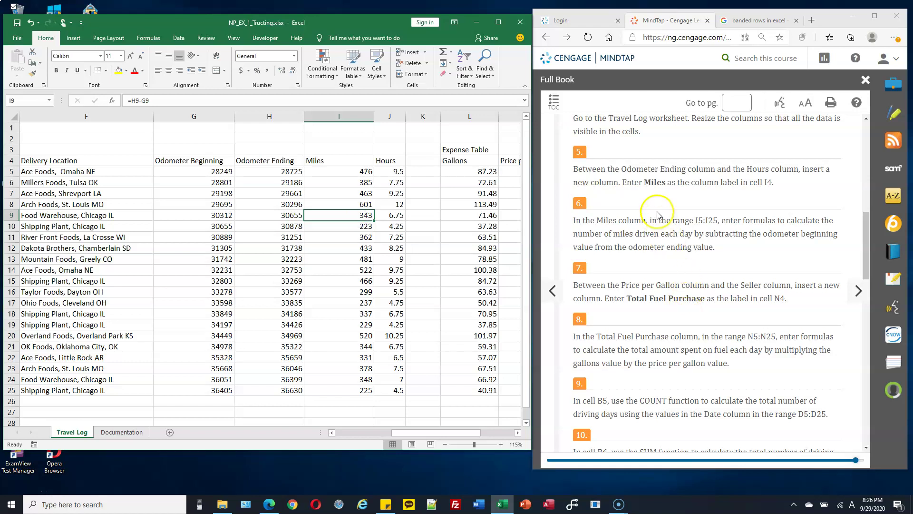
Insert a new column between the Price per Gallon and Seller columns of the Expense Table
scroll(678, 216, down, 2)
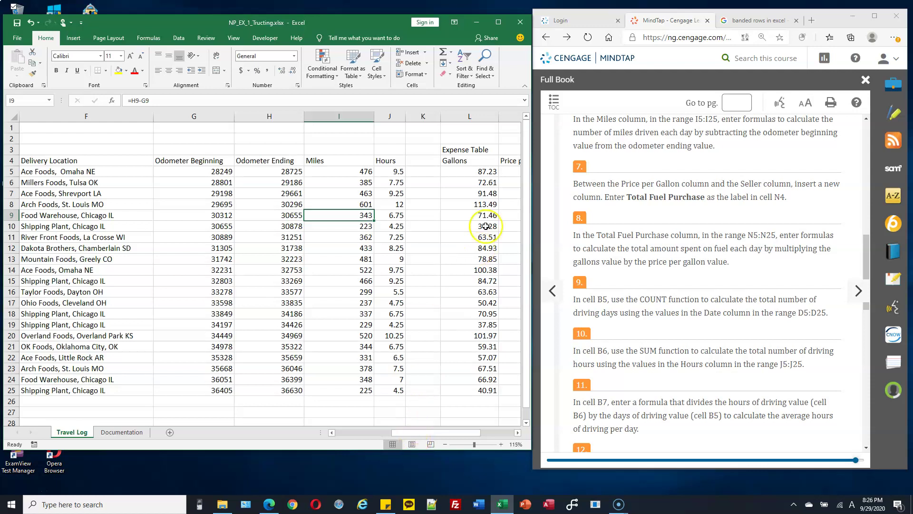
drag(443, 433, 468, 432)
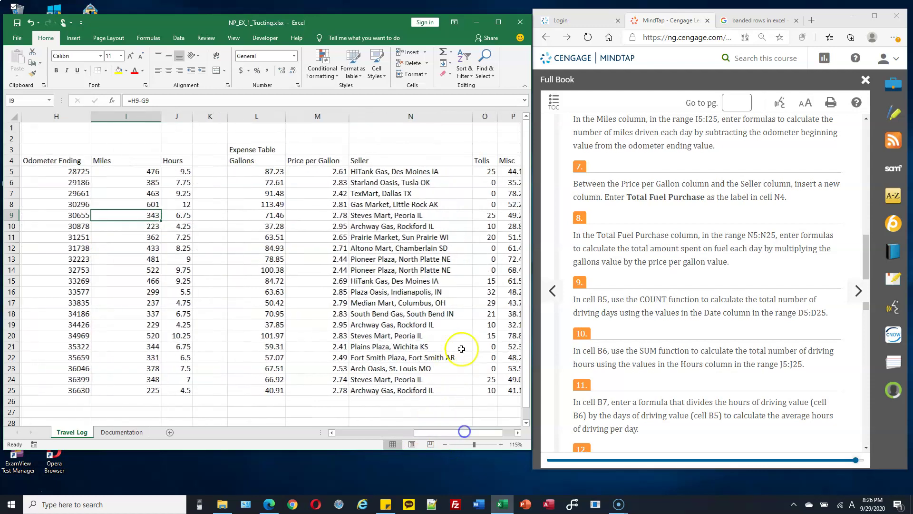
click(334, 162)
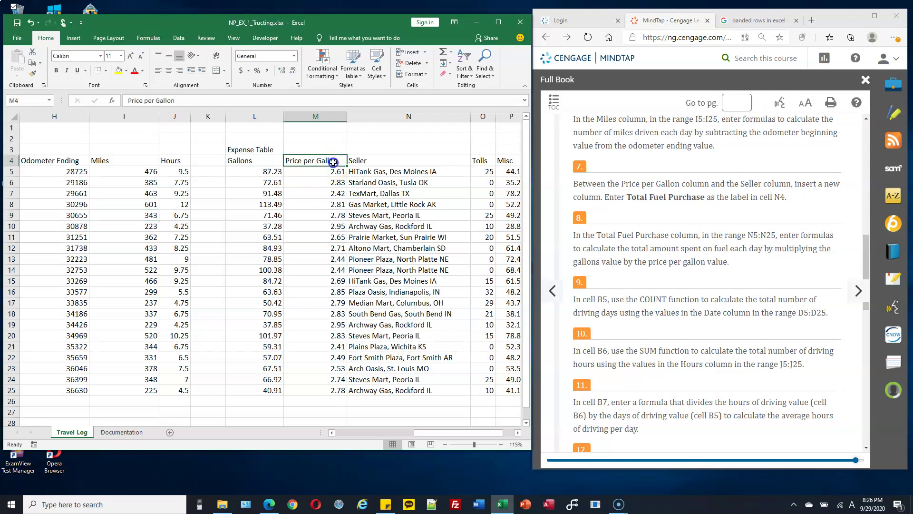
click(386, 162)
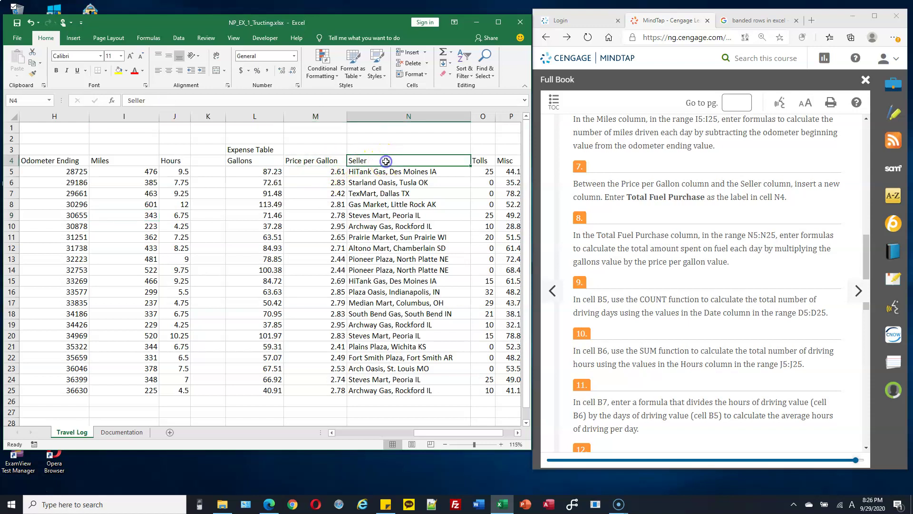
click(394, 117)
click(393, 117)
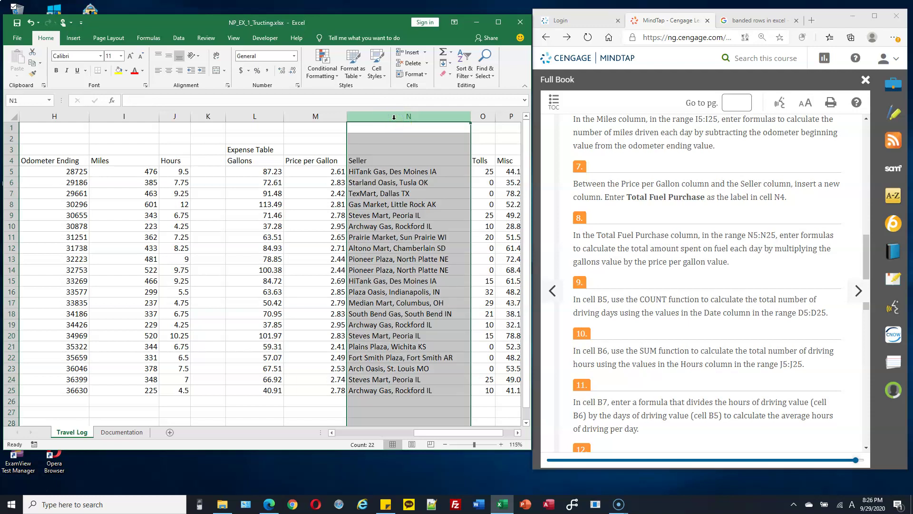
right_click(394, 119)
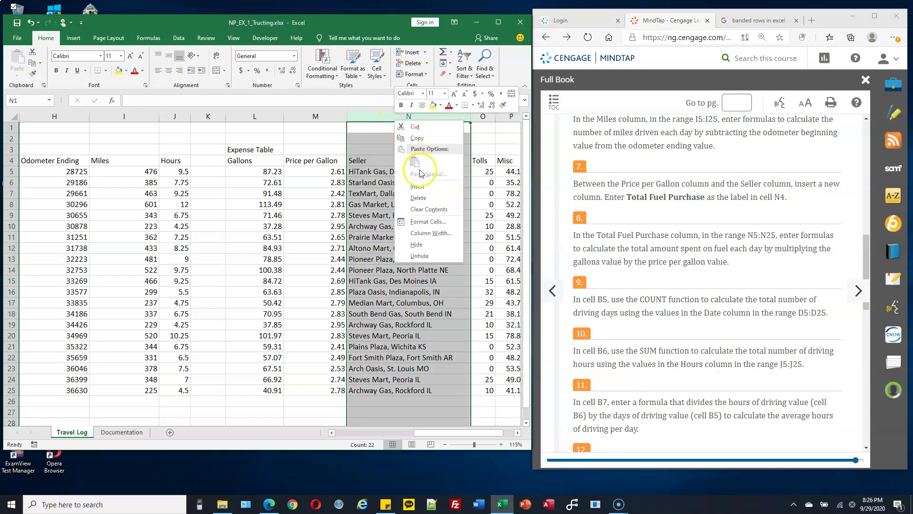
click(425, 187)
Enter Total Fuel Purchase as the label in cell N4 and autofit column N to the label
click(401, 165)
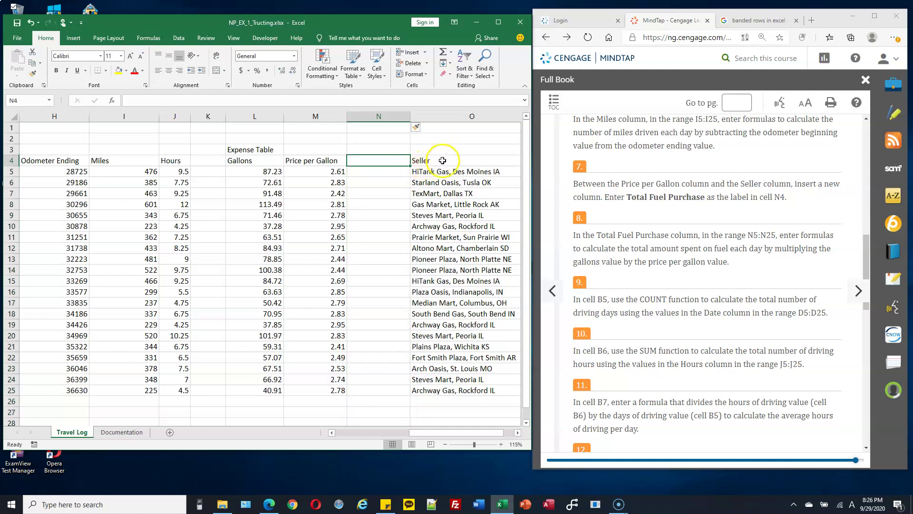
drag(419, 161, 450, 246)
click(402, 160)
text(Total Fuel Purchase)
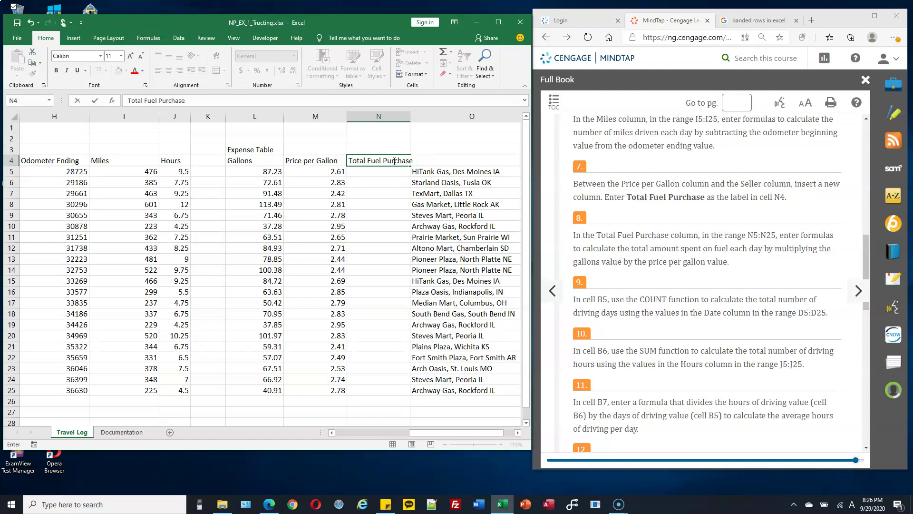
key(Return)
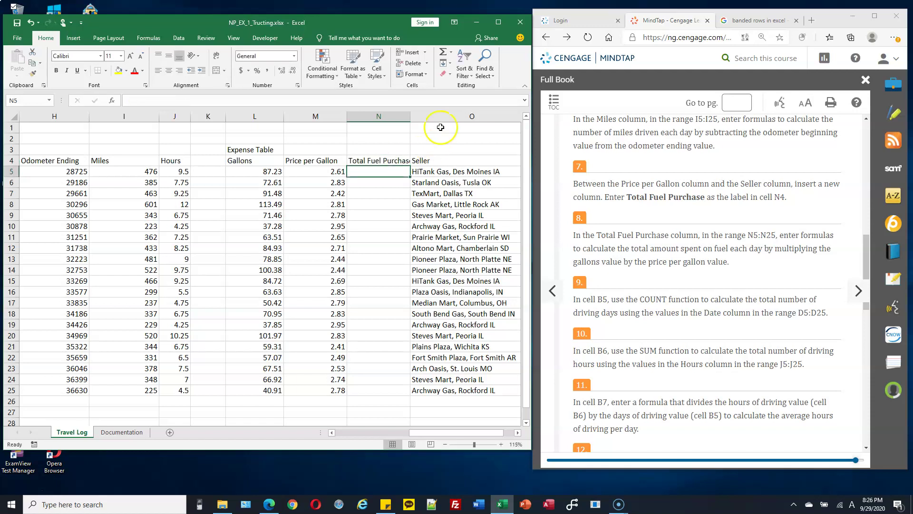
double_click(413, 116)
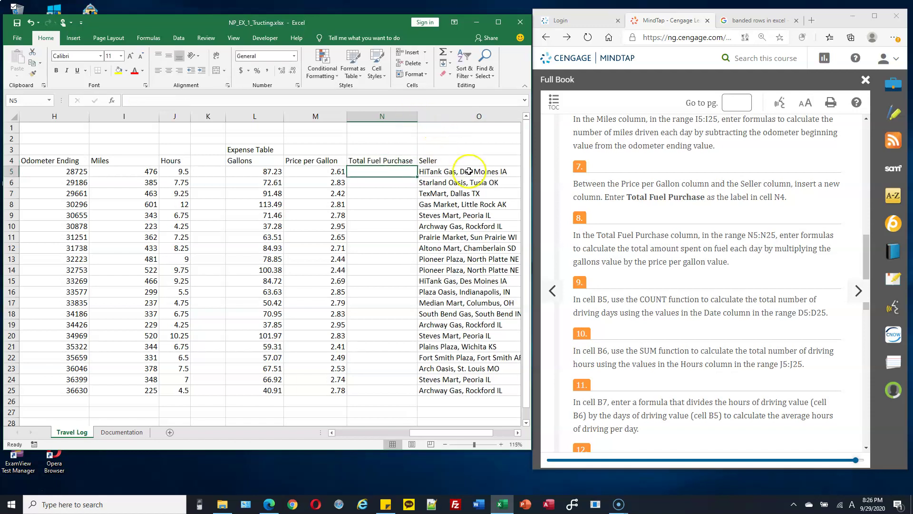
Enter the formula =L5*M5 in cell N5 to multiply the gallons value by the price per gallon
scroll(632, 228, down, 1)
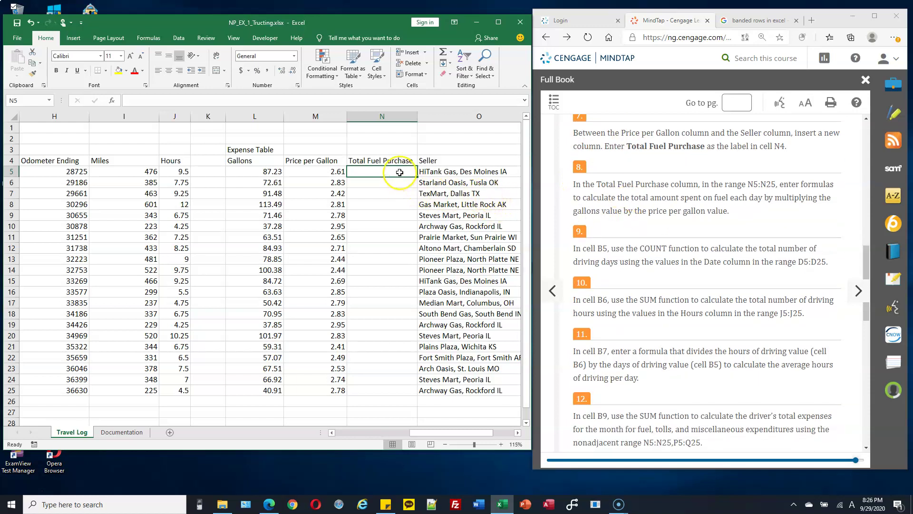
drag(402, 170, 400, 393)
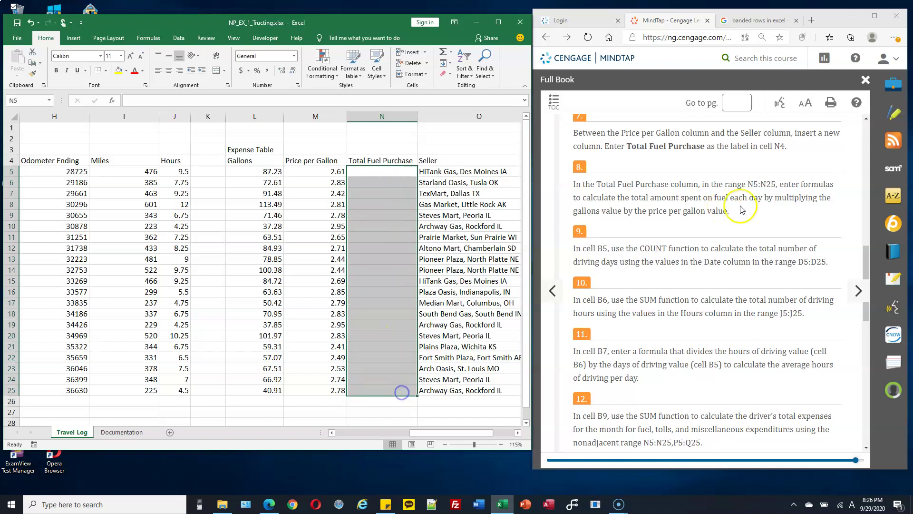
drag(803, 185, 814, 184)
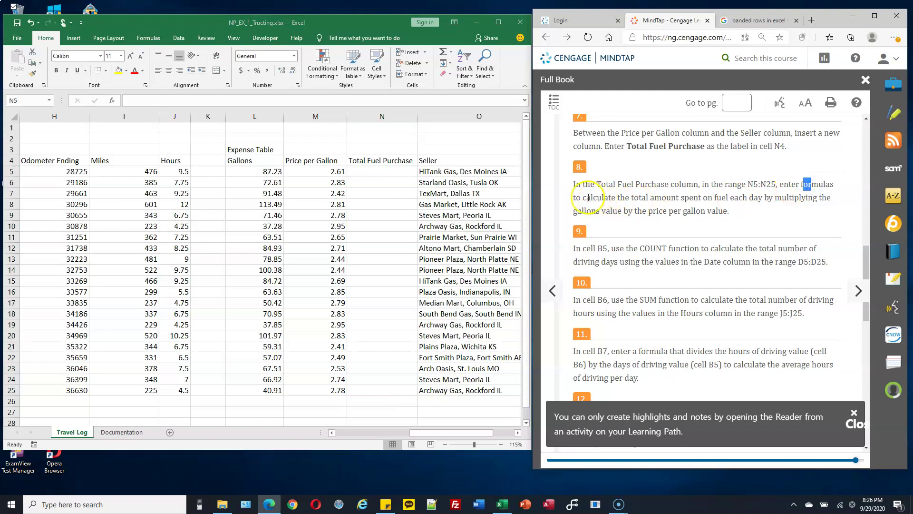
drag(585, 197, 633, 198)
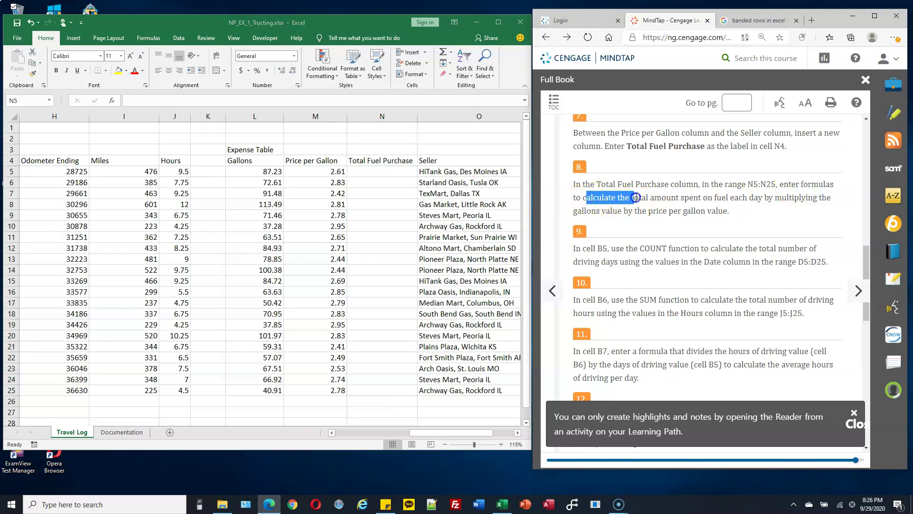
click(405, 171)
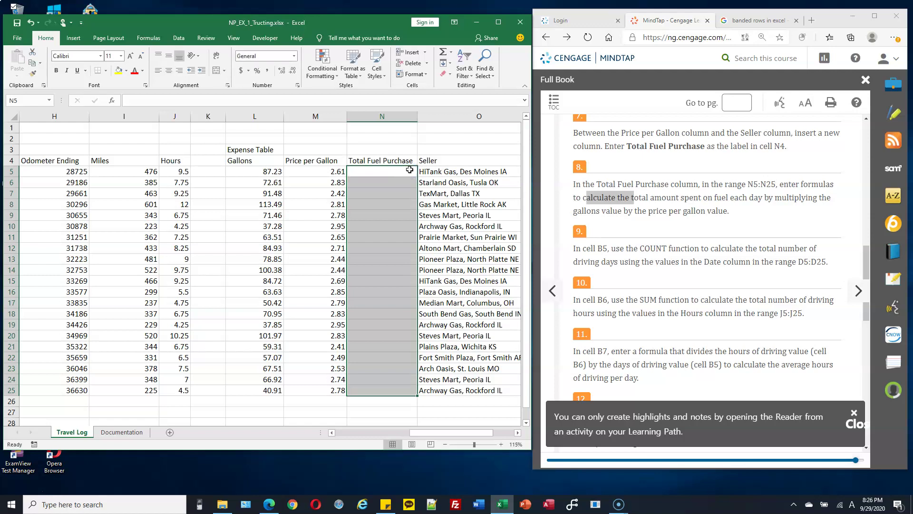
click(422, 171)
click(392, 172)
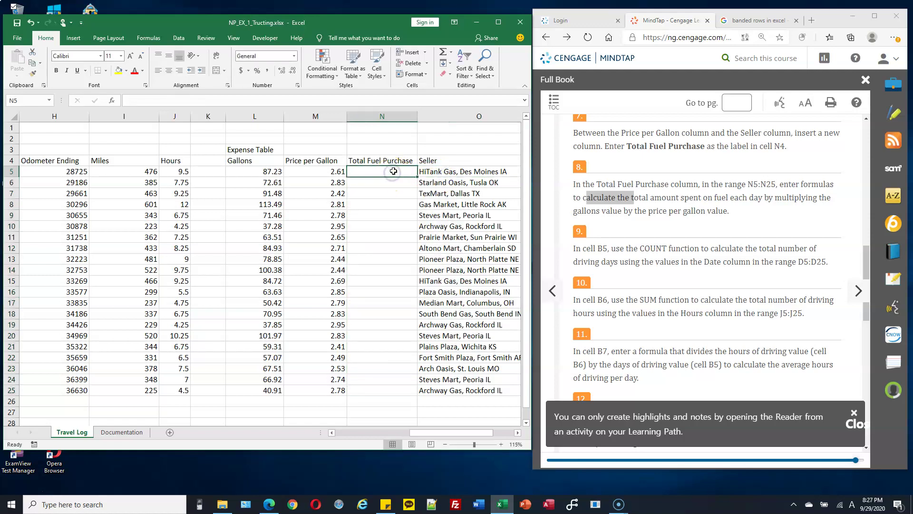
text(=)
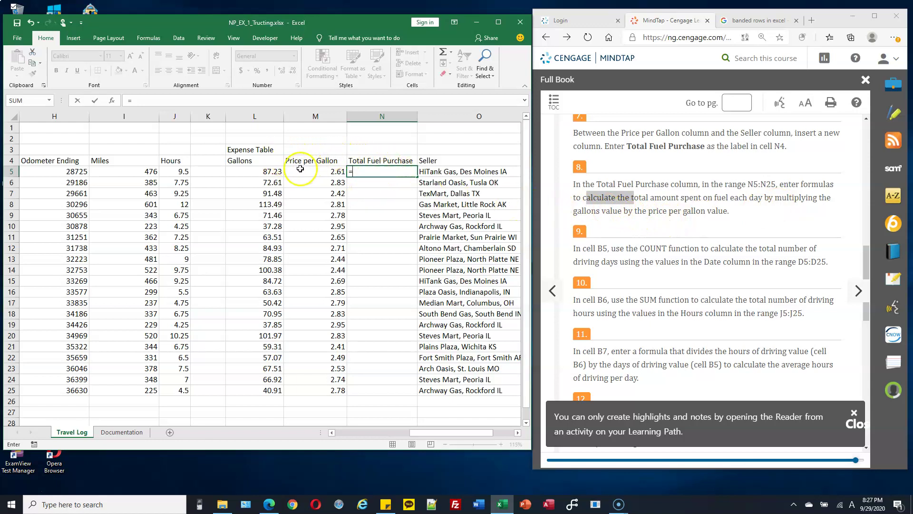
click(267, 171)
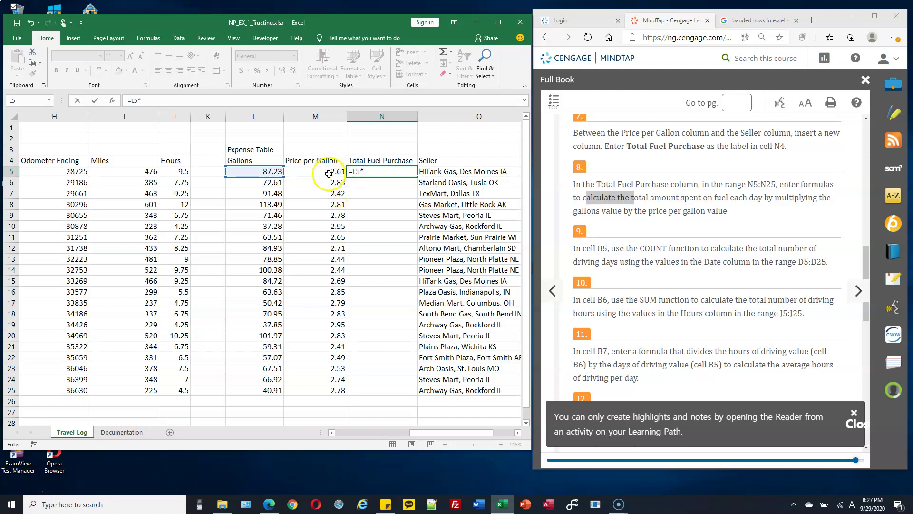
click(329, 173)
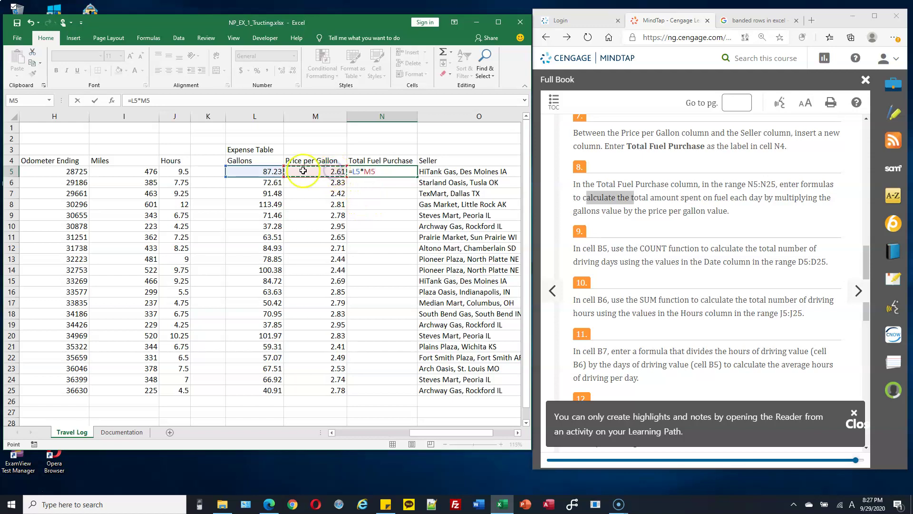
click(274, 171)
click(302, 171)
key(Return)
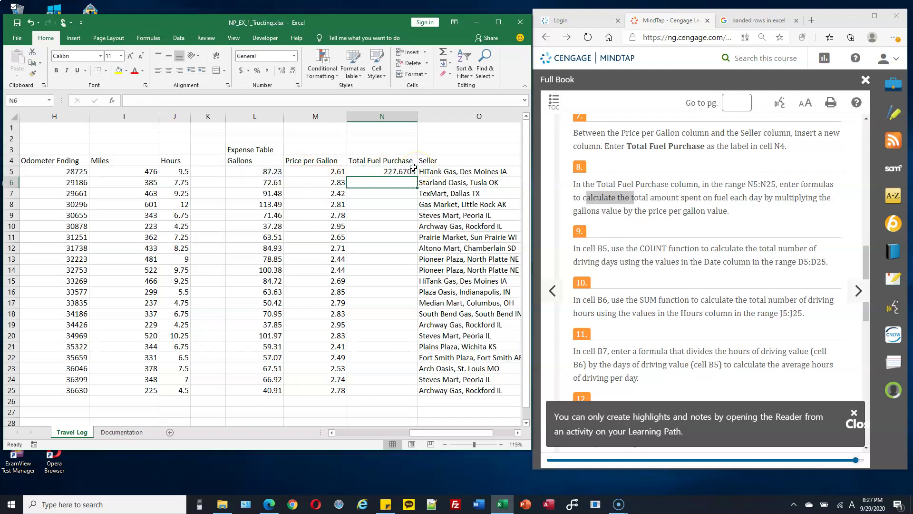
Fill the Total Fuel Purchase formula from N5 down through N25 and check the cell references in N5
click(409, 172)
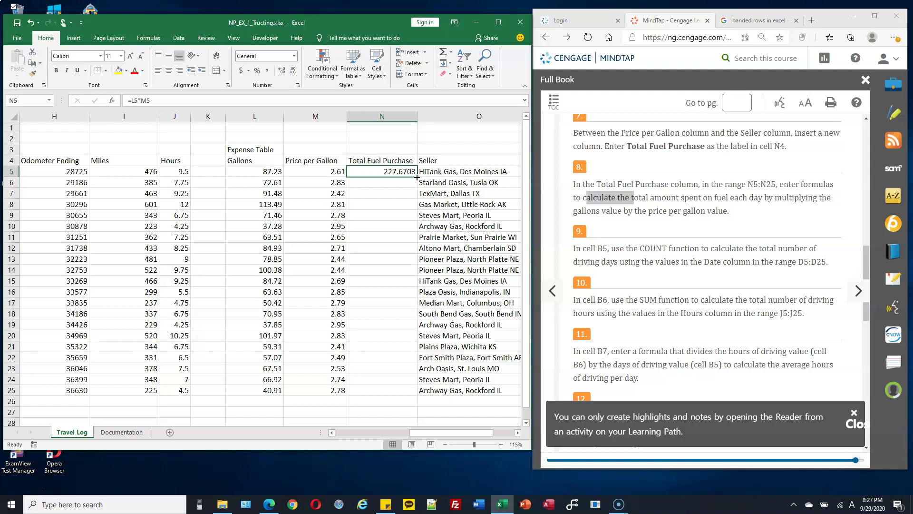
double_click(417, 177)
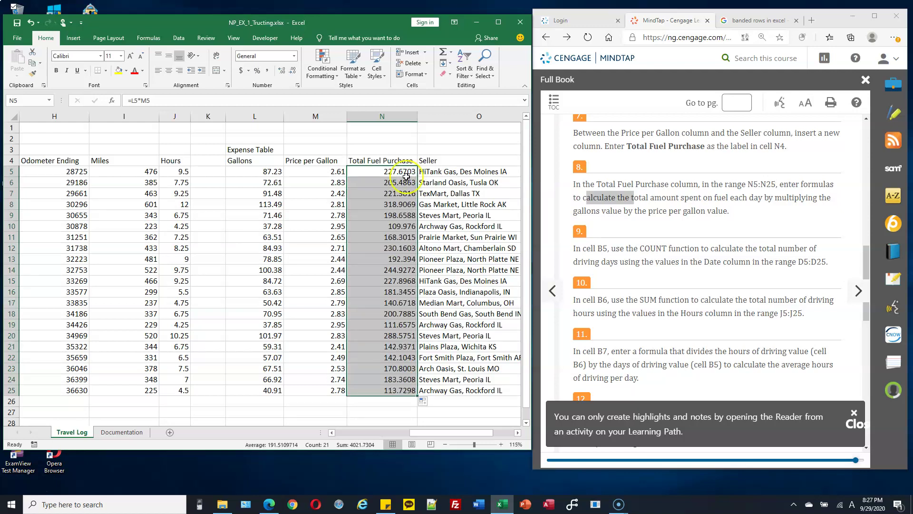
double_click(392, 172)
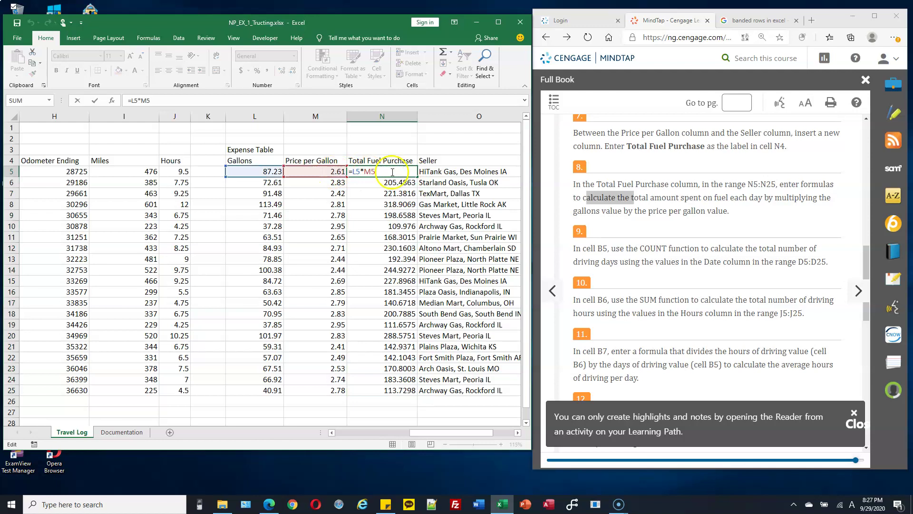
key(Escape)
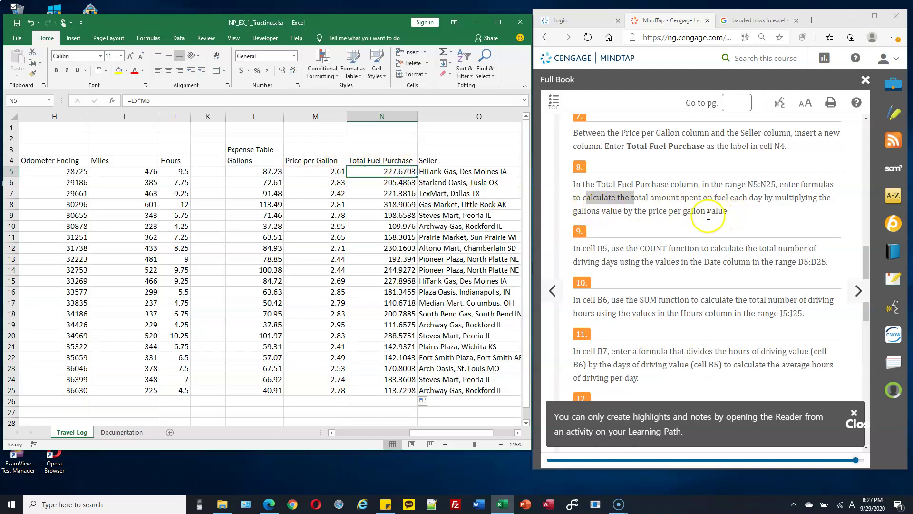
Read the instruction for counting driving days in cell B5 and locate the Date values in range D5:D25
scroll(706, 216, down, 2)
scroll(704, 216, up, 1)
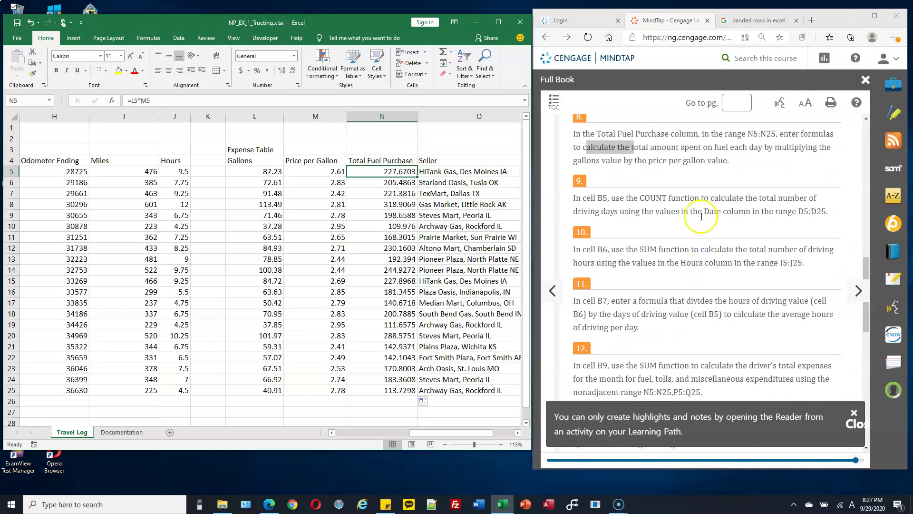
drag(408, 433, 350, 433)
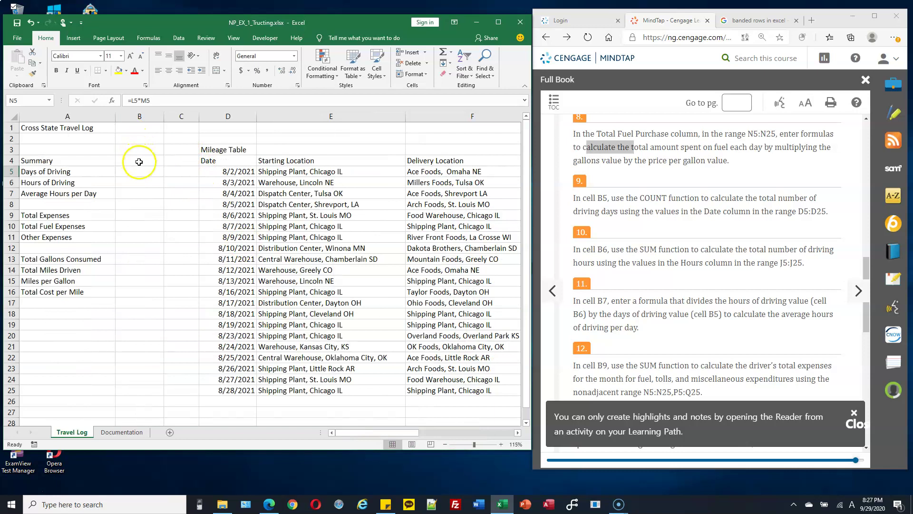
click(152, 174)
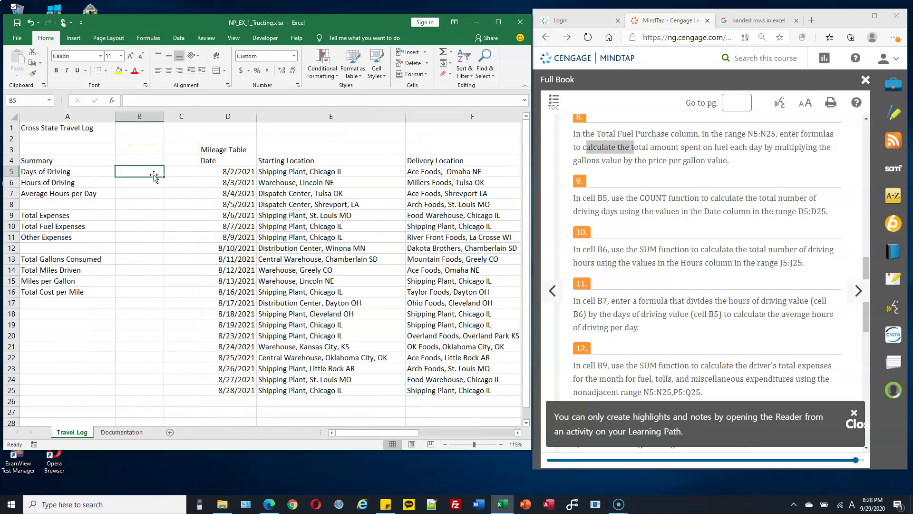
click(657, 197)
drag(639, 197, 686, 198)
drag(602, 211, 826, 213)
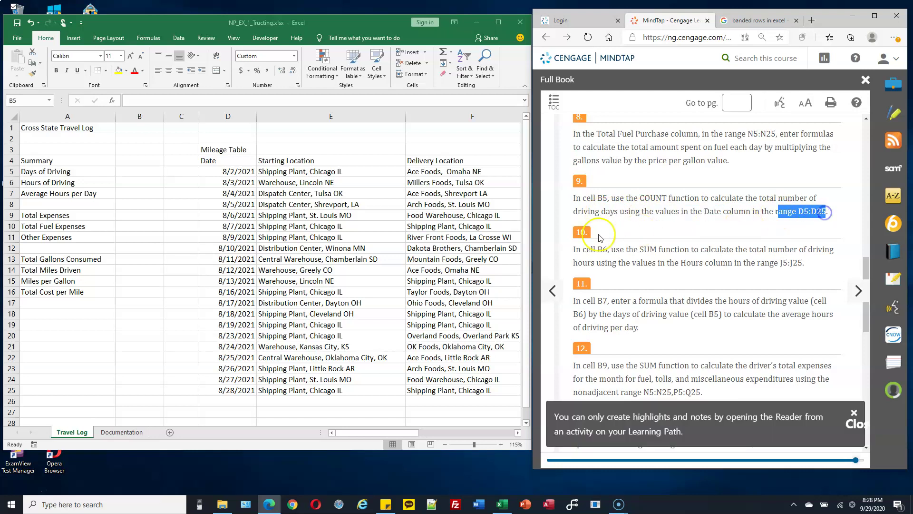
click(416, 227)
drag(235, 172, 240, 388)
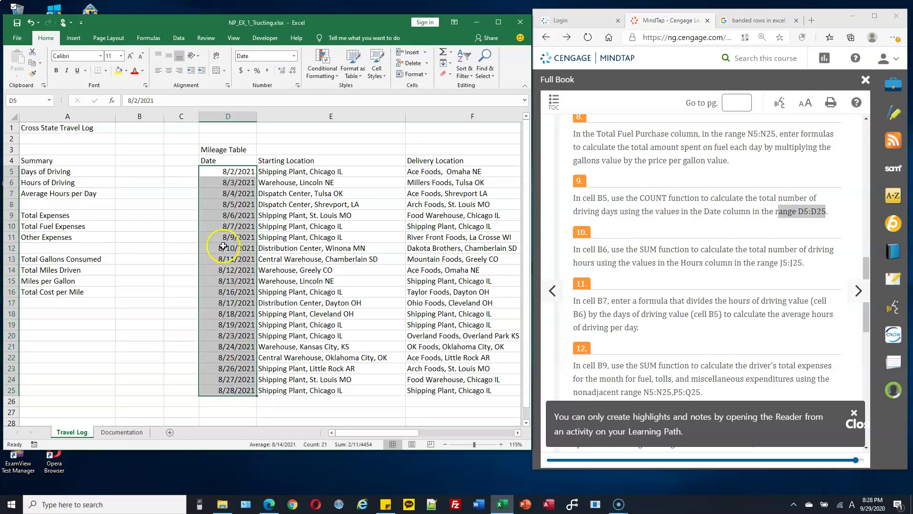
Enter a COUNT formula in cell B5 that counts the dates in the range D5:D25
click(138, 171)
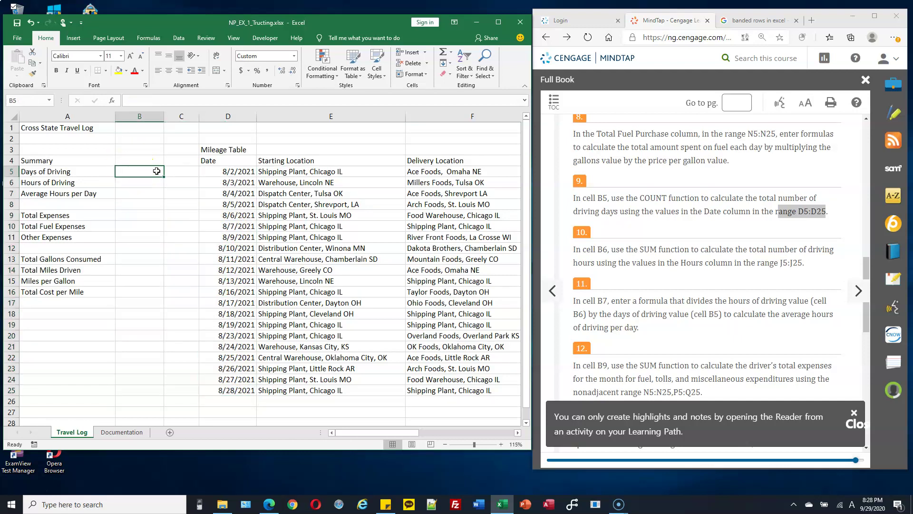
text(=COUNT()
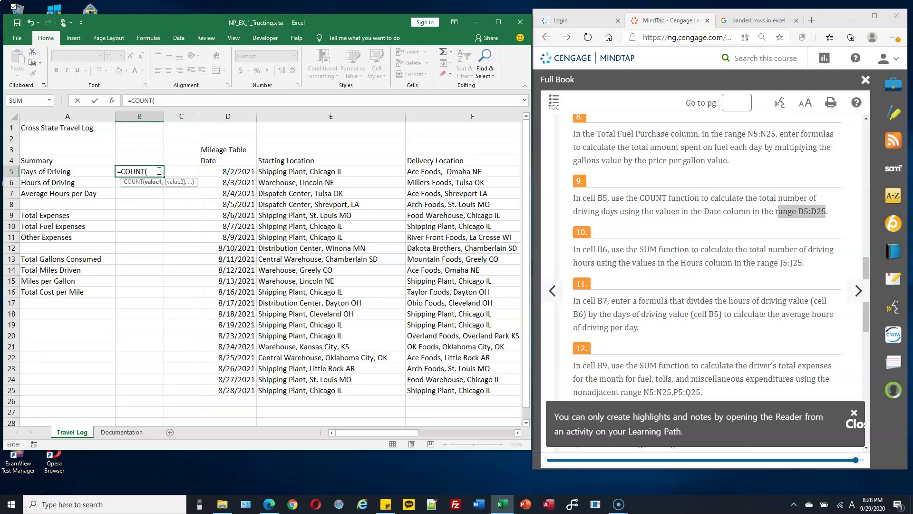
drag(238, 172, 247, 390)
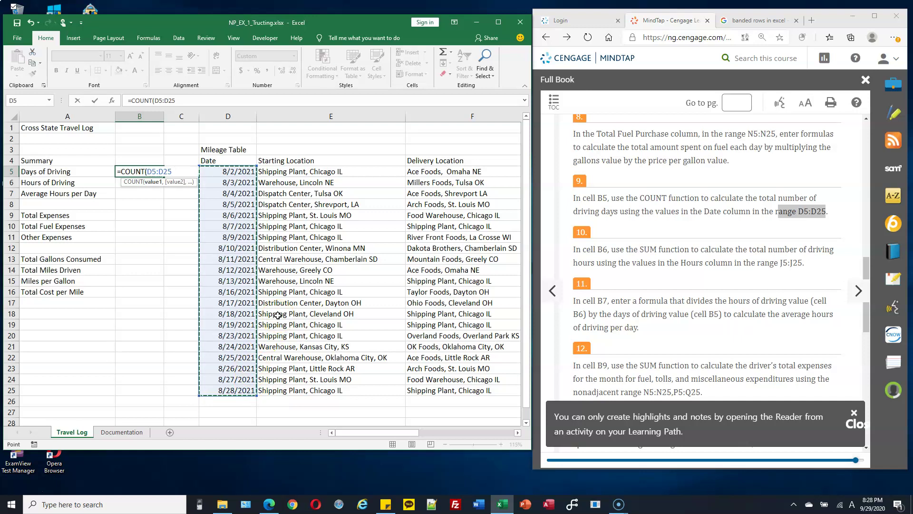
key(Return)
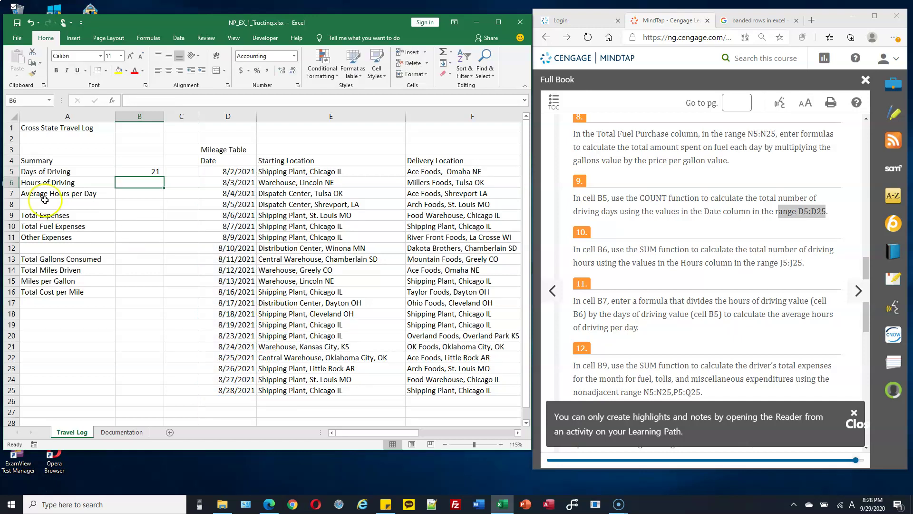
Check the count of the selected dates D5:D25 and the range referenced by the formula in B5
drag(228, 172, 247, 392)
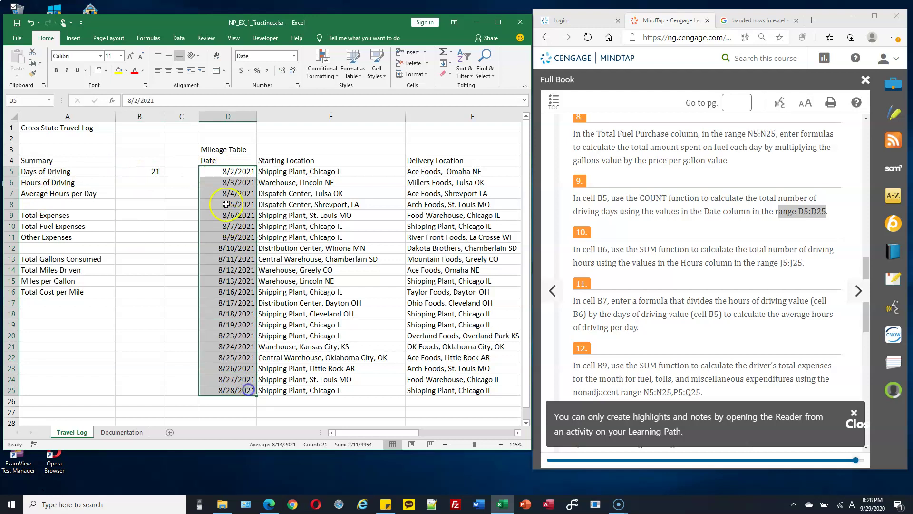
double_click(155, 171)
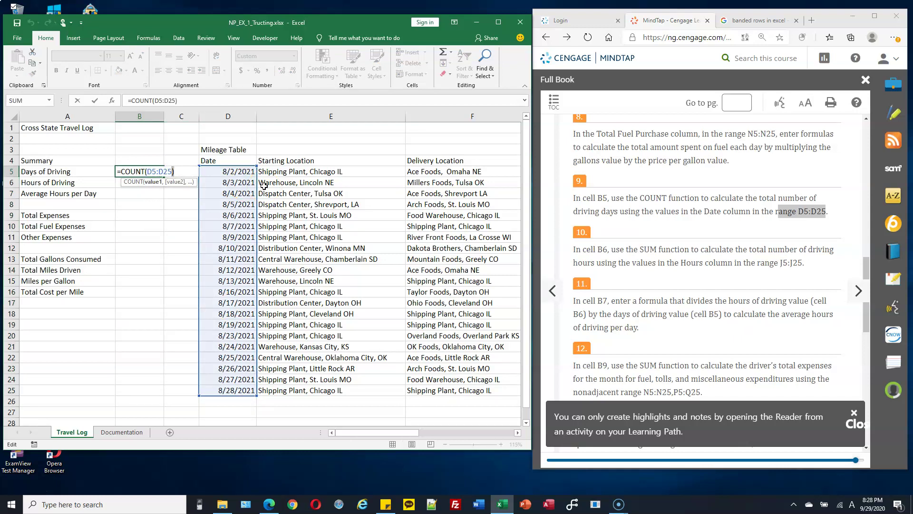
key(Return)
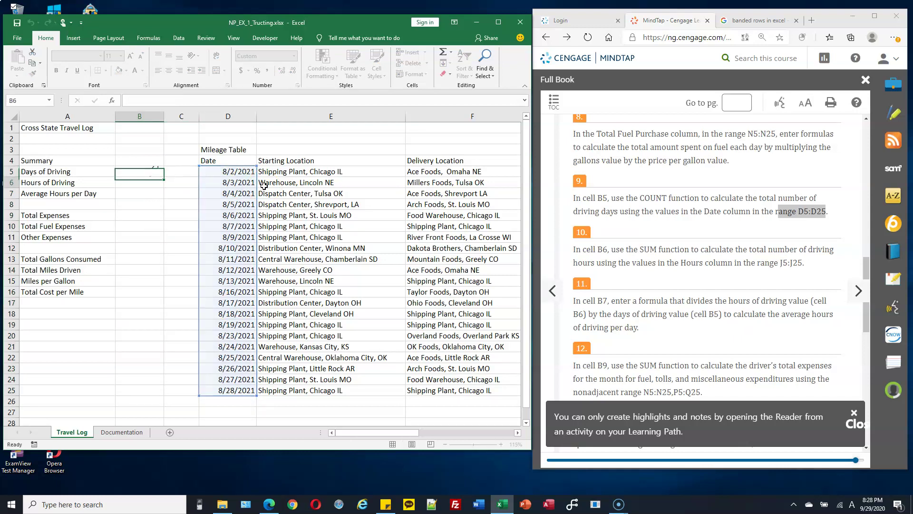
Read the instruction for summing driving hours in cell B6 and locate the Hours values in range J5:J25
scroll(613, 219, down, 1)
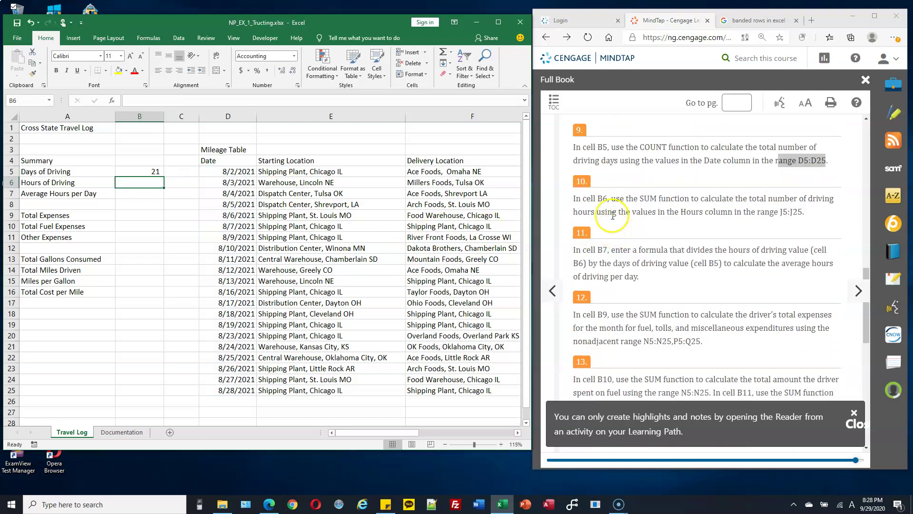
scroll(614, 219, down, 1)
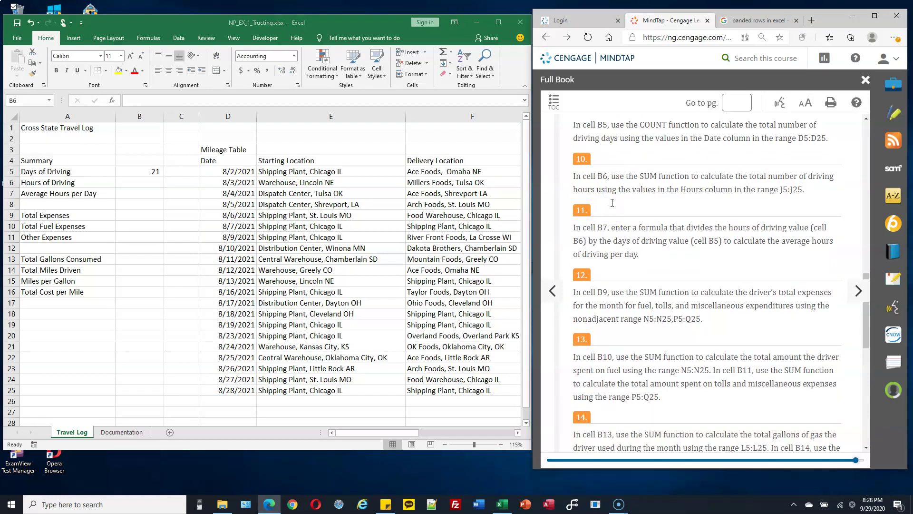
click(150, 183)
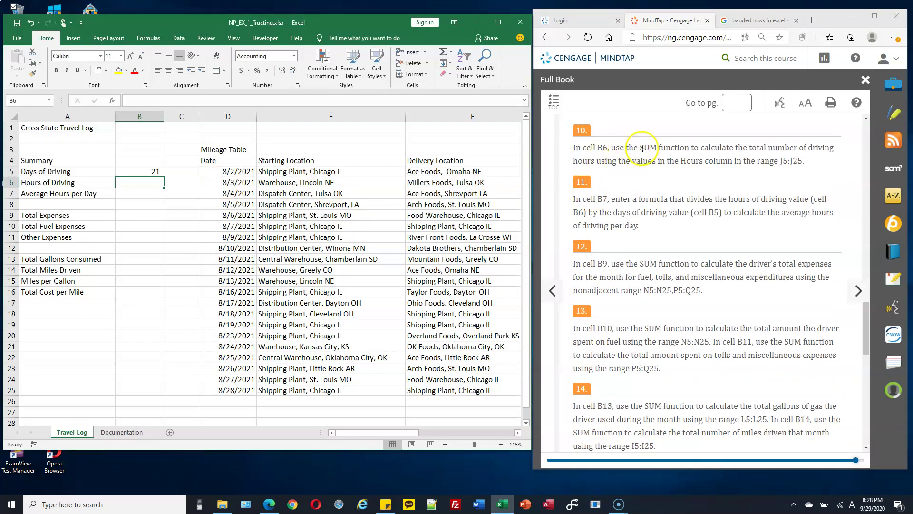
drag(638, 148, 654, 161)
drag(779, 160, 804, 163)
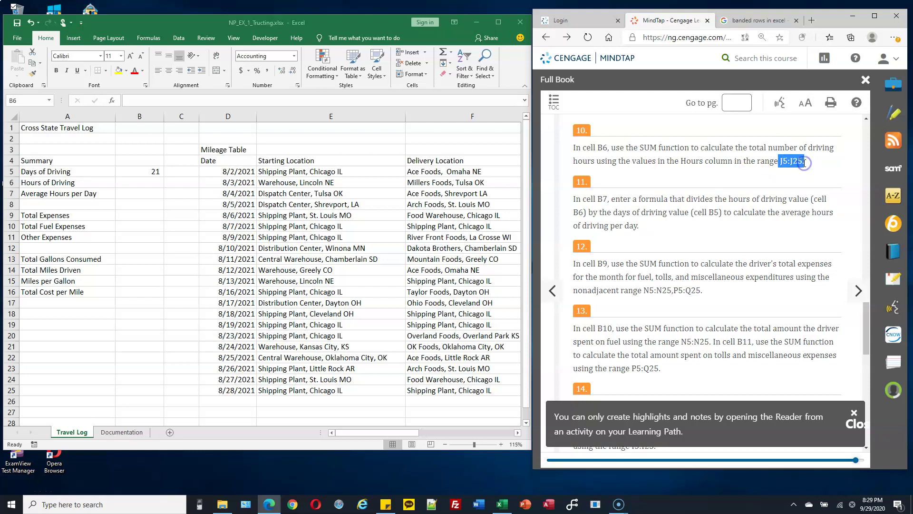
click(157, 184)
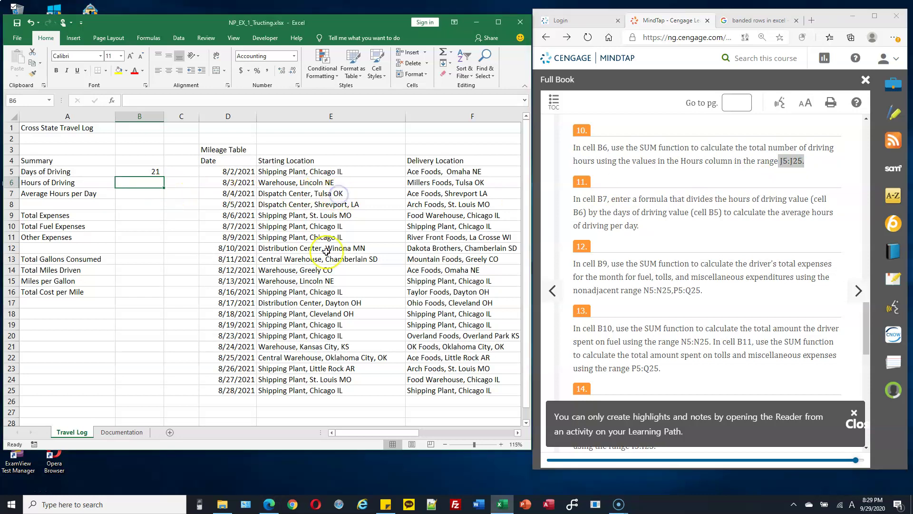
drag(388, 432, 457, 434)
drag(181, 171, 183, 389)
click(338, 432)
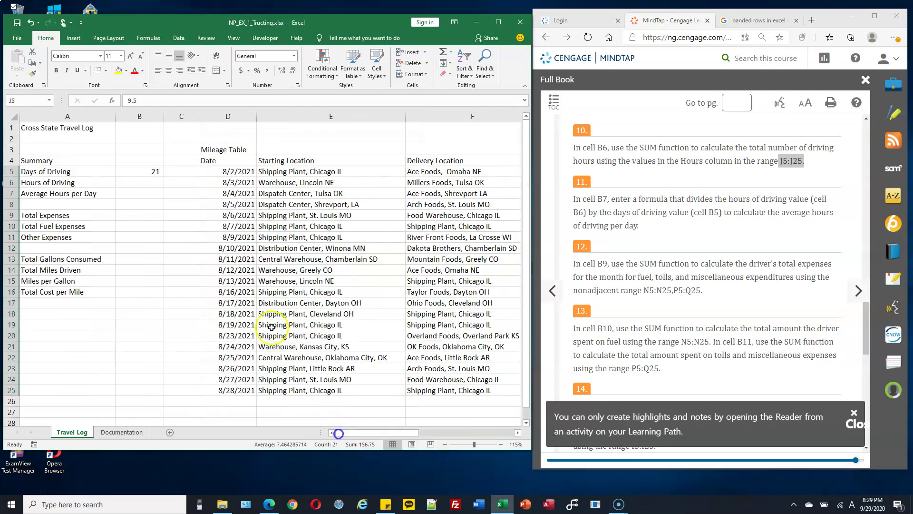
click(151, 182)
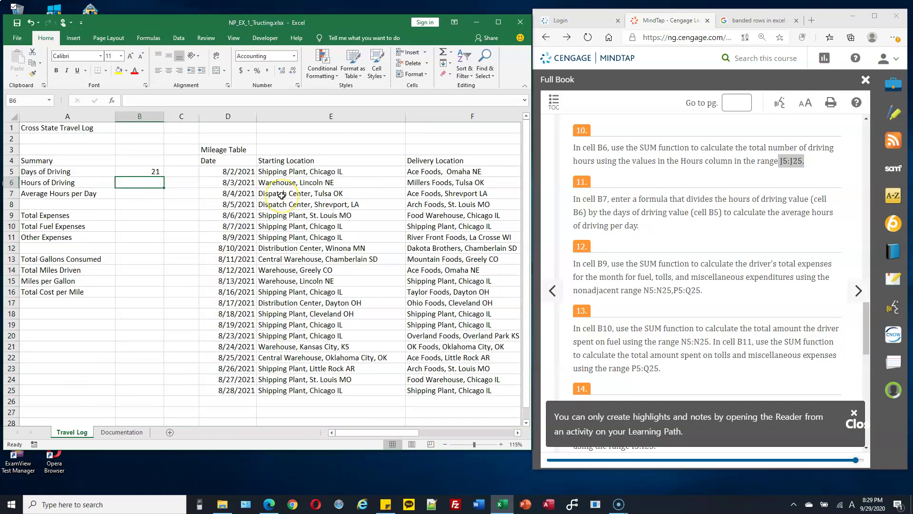
text(=)
key(BackSpace)
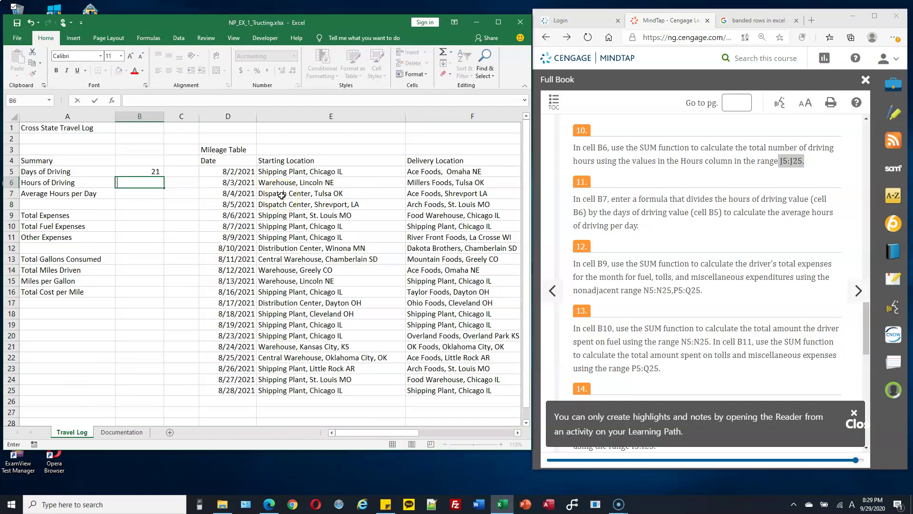
text(=S)
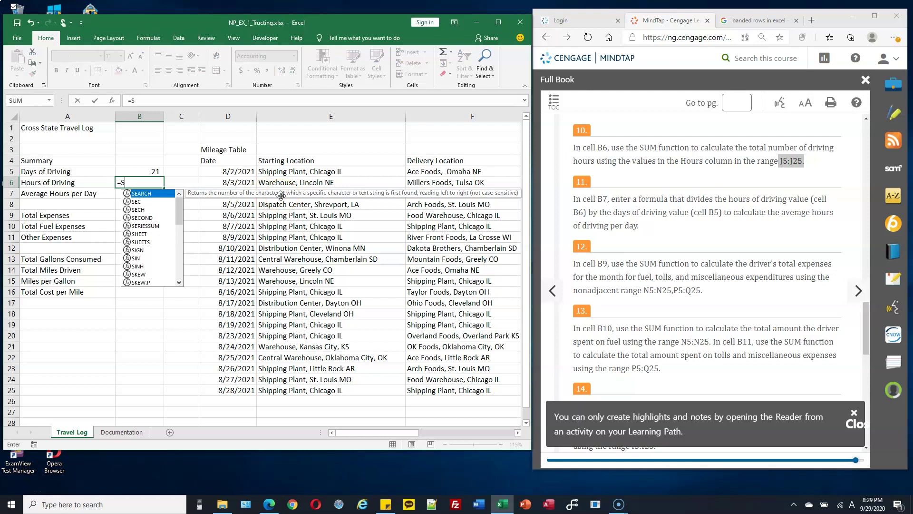
text(UM()
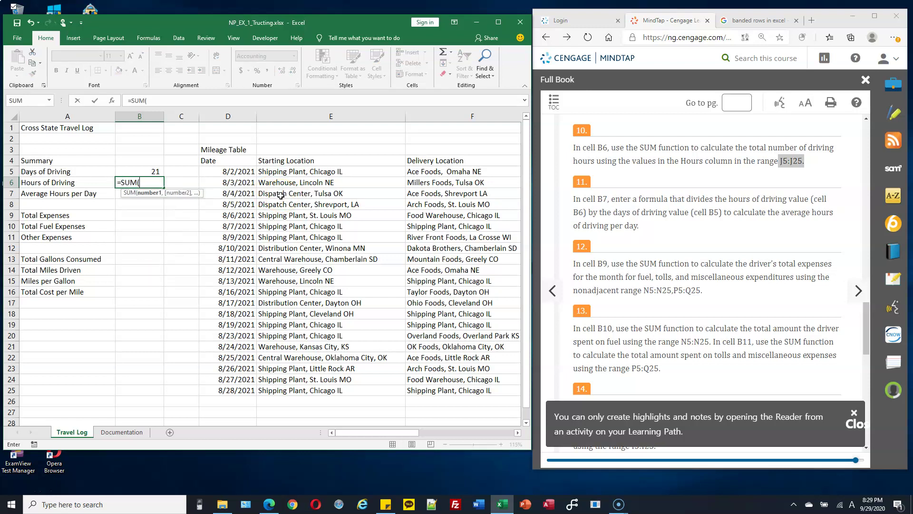
key(BackSpace)
key(BackSpace)
key(BackSpace)
key(BackSpace)
key(BackSpace)
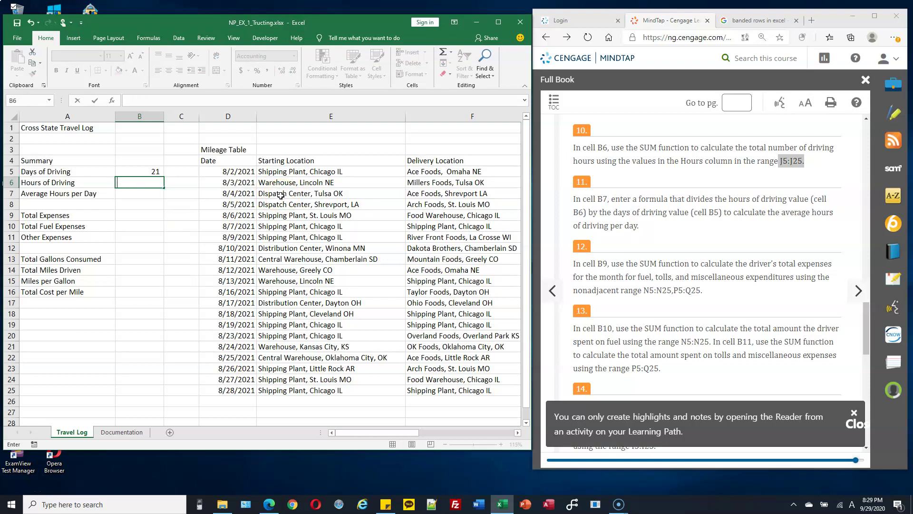
key(Escape)
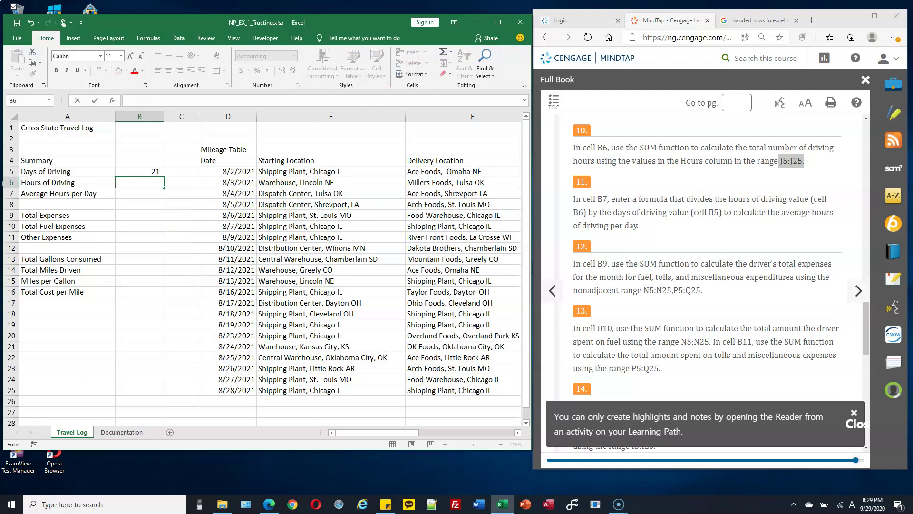
Use AutoSum in cell B6 to total the Hours values in the range J5:J25
click(443, 55)
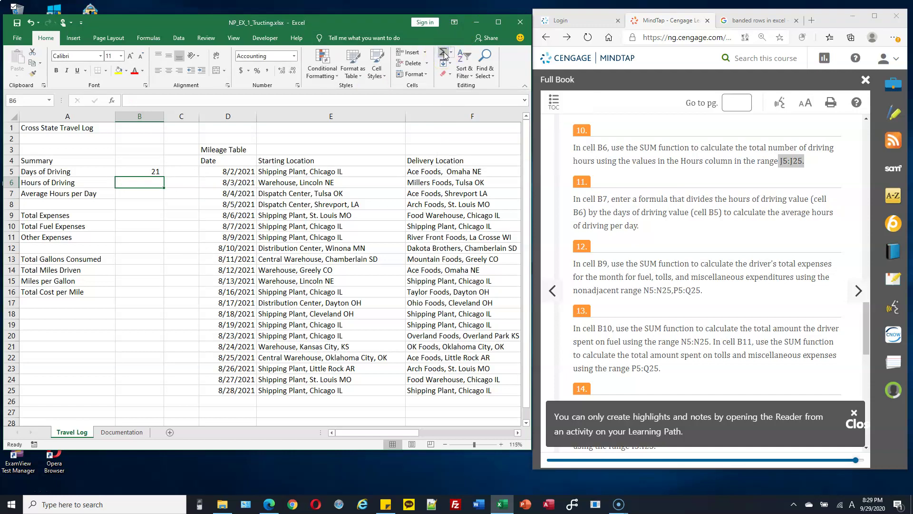
click(444, 55)
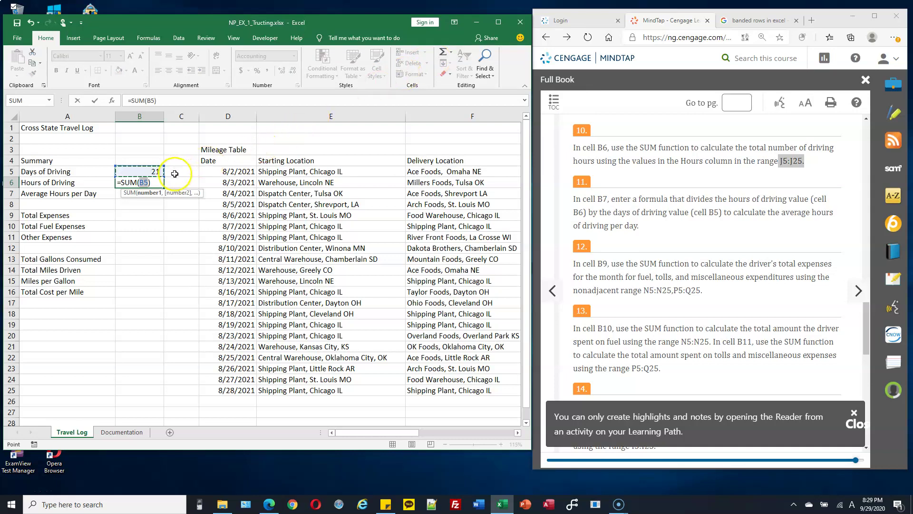
click(150, 179)
drag(393, 432, 446, 433)
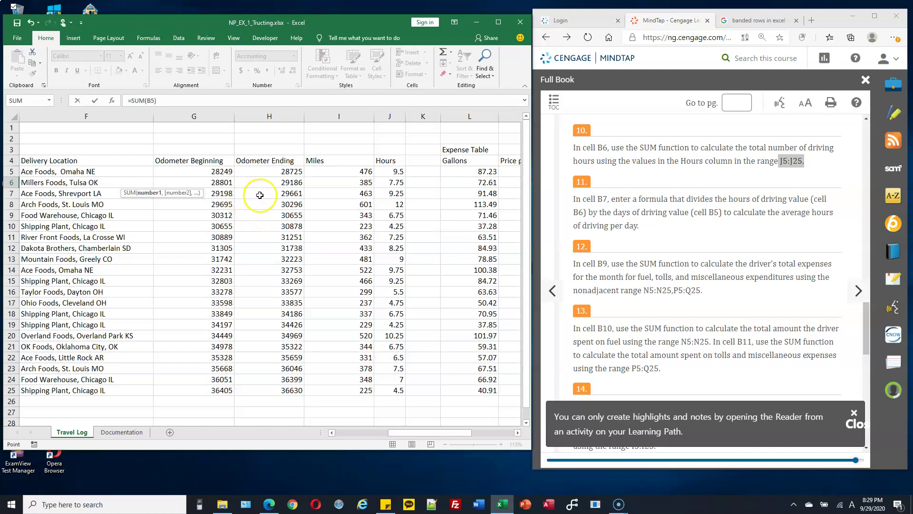
drag(390, 171, 389, 388)
drag(424, 433, 254, 418)
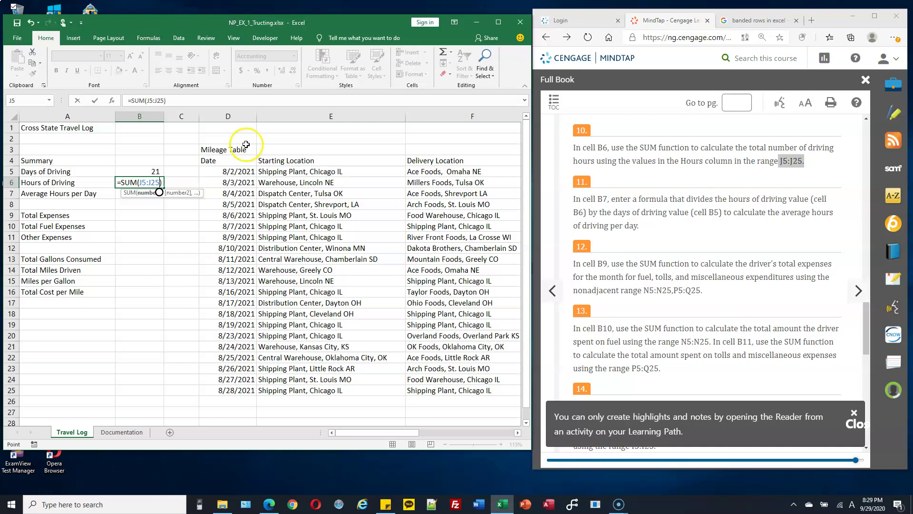
key(Return)
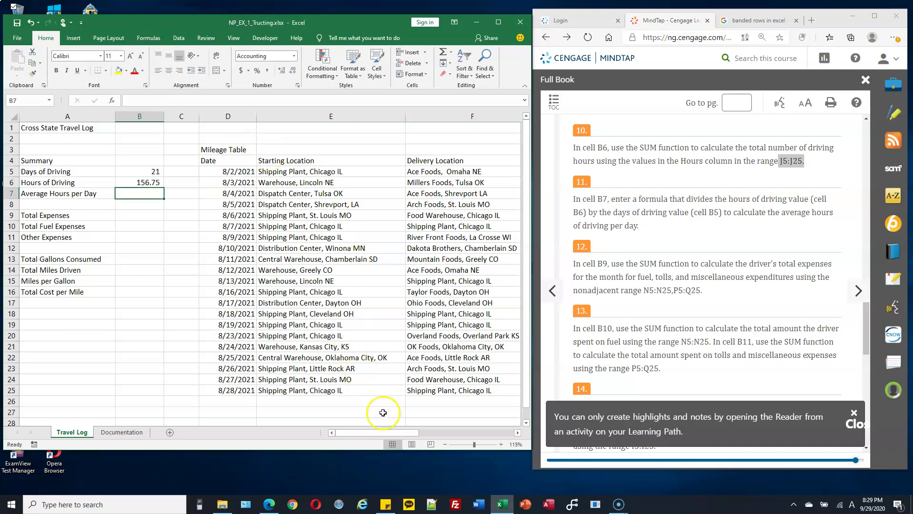
Verify the Hours of Driving total in B6 against the sum of the selected range J5:J25
drag(387, 432, 440, 434)
drag(389, 171, 389, 391)
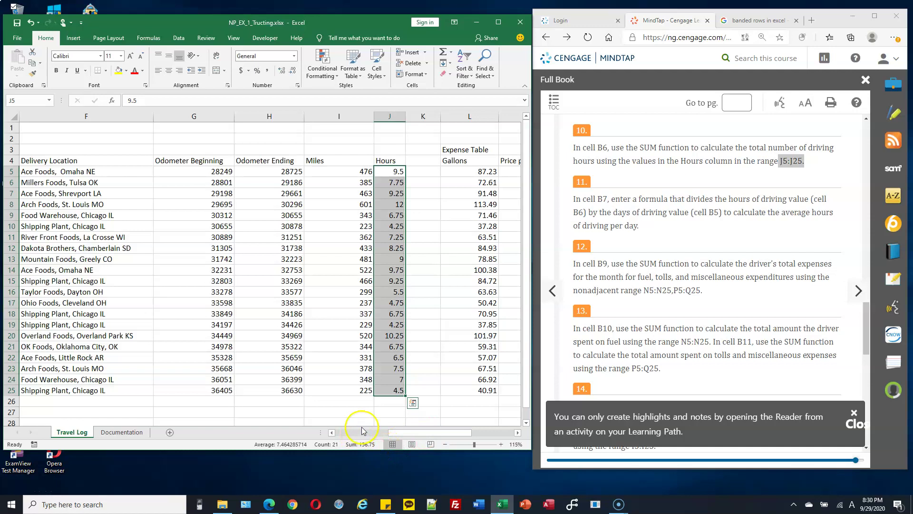
click(341, 433)
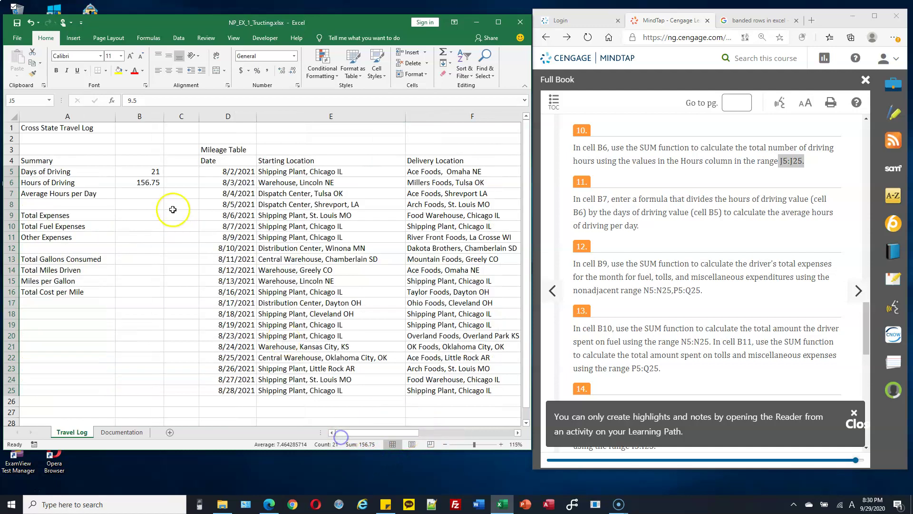
click(149, 184)
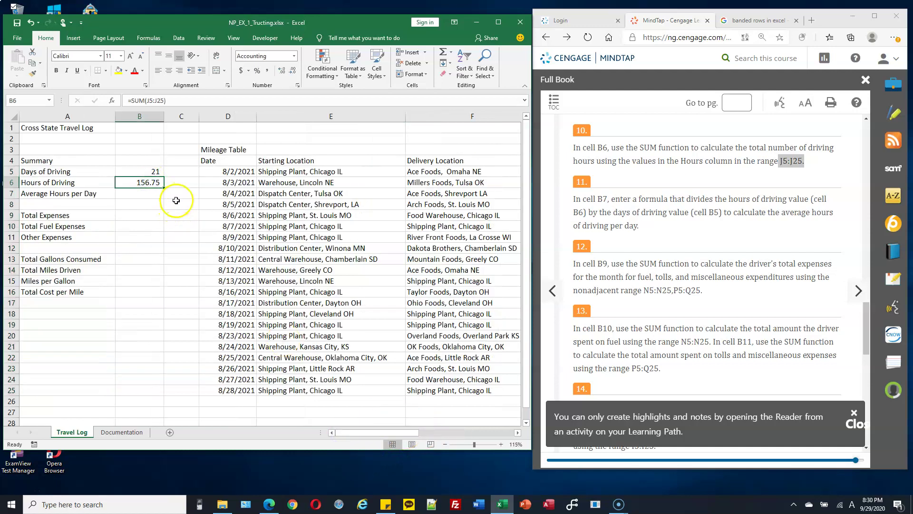
Enter the formula =B6/B5 in cell B7 to calculate the average hours of driving per day
click(590, 204)
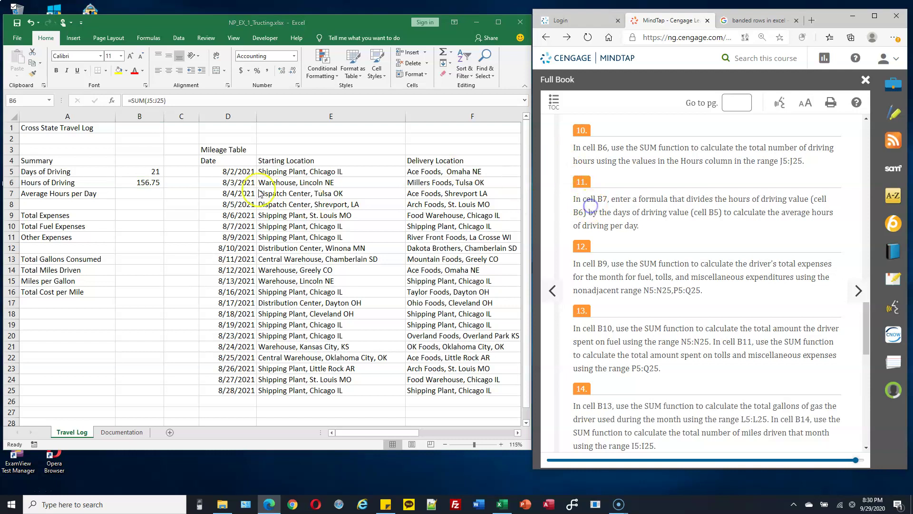
click(144, 192)
click(145, 193)
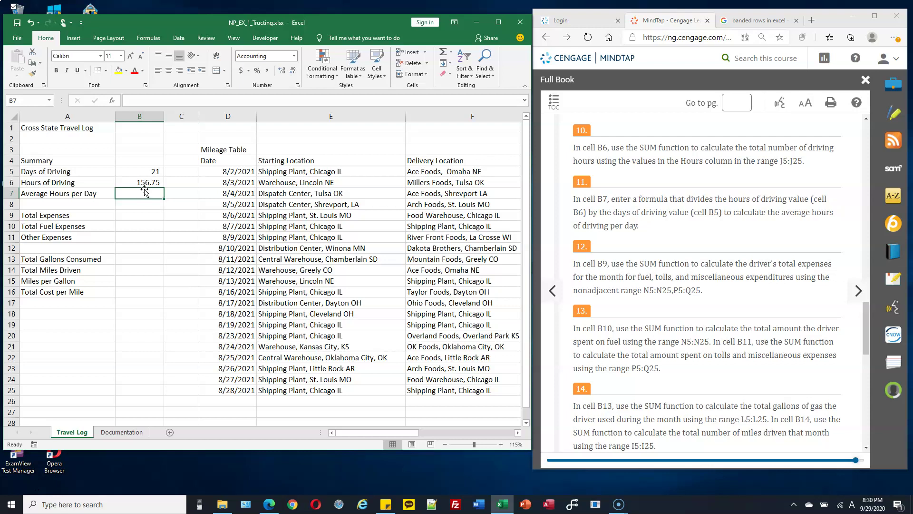
click(143, 182)
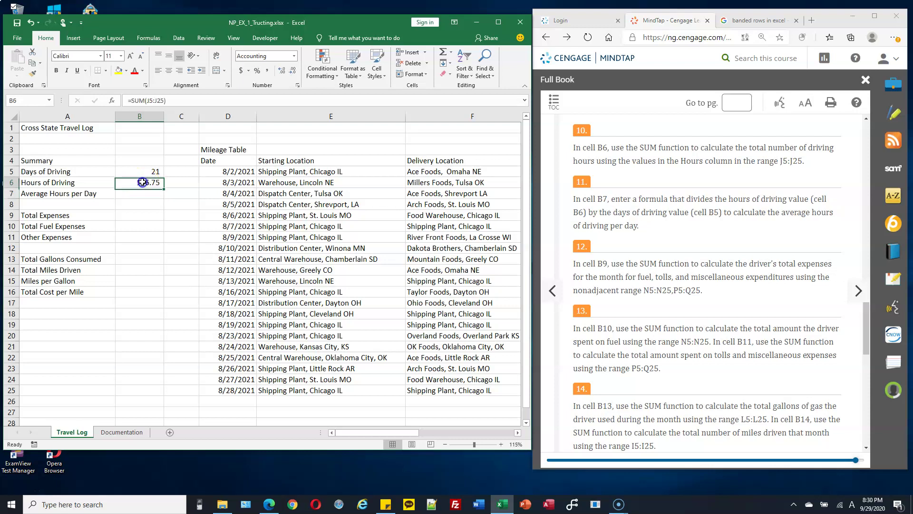
click(152, 171)
click(150, 191)
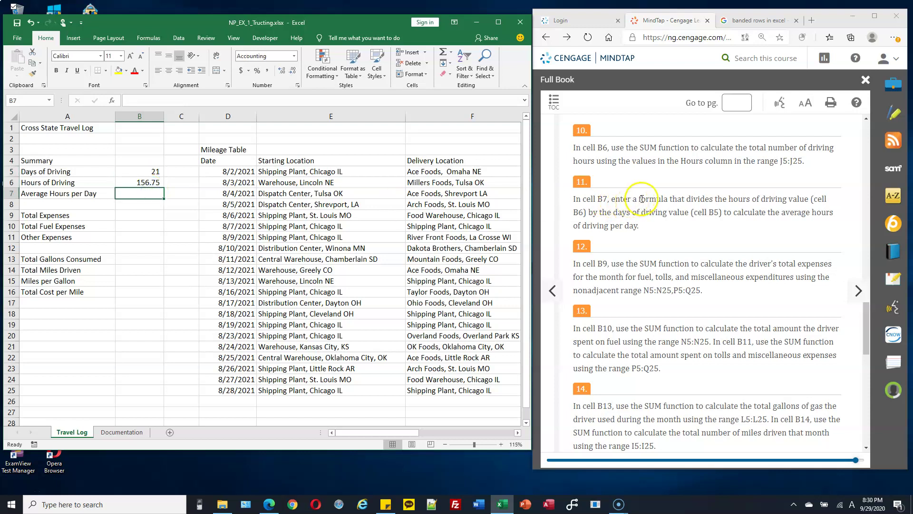
scroll(643, 199, down, 1)
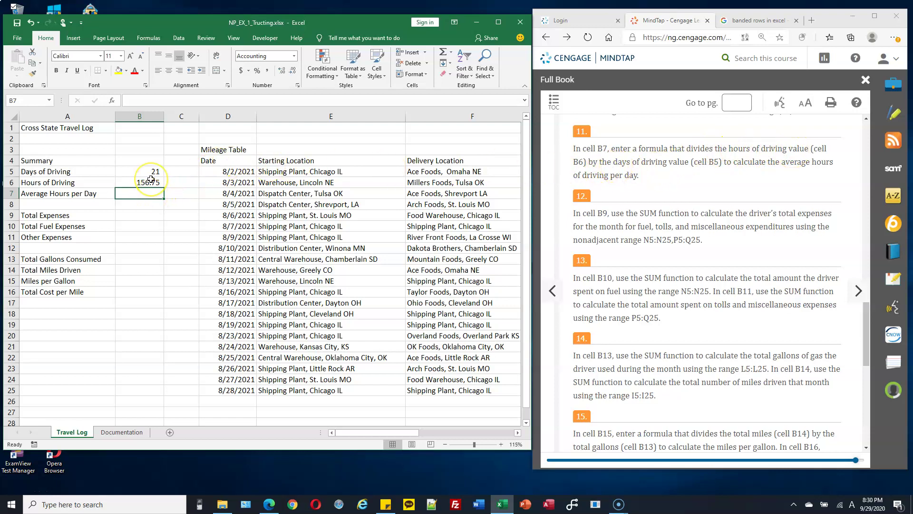
text(=)
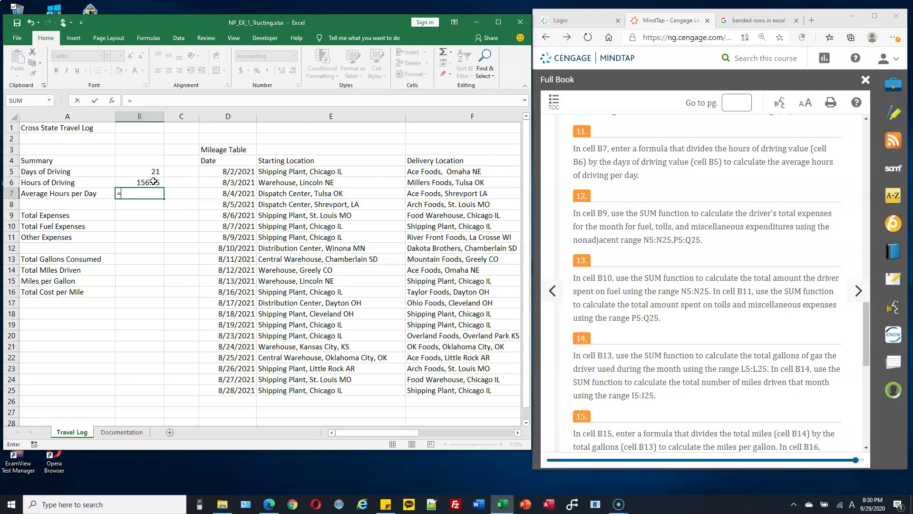
click(154, 182)
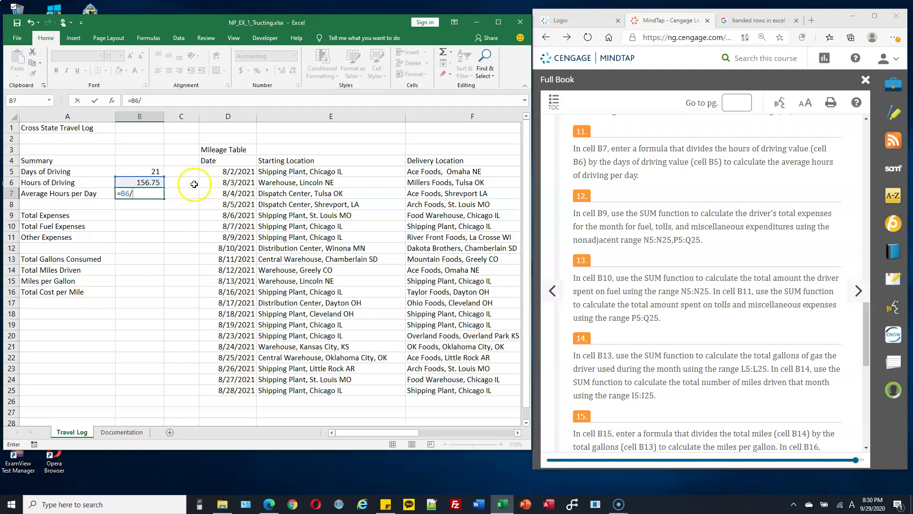
click(154, 171)
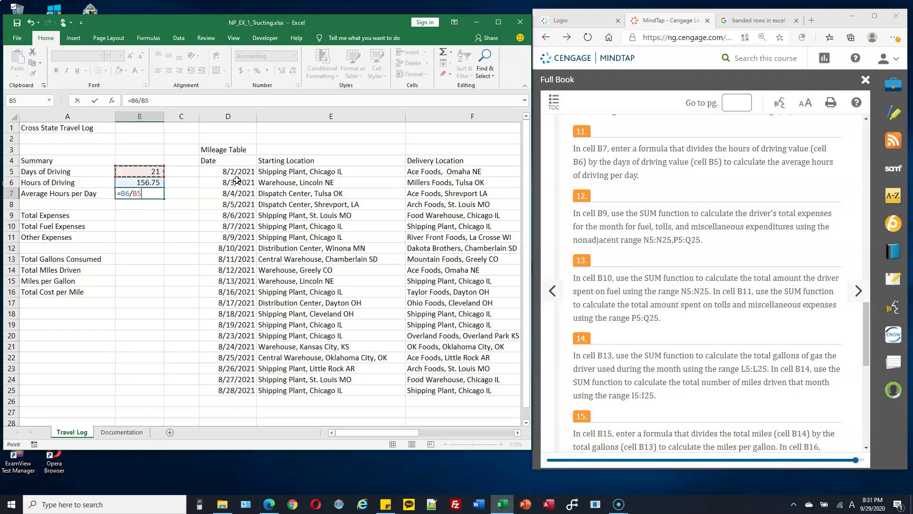
key(Return)
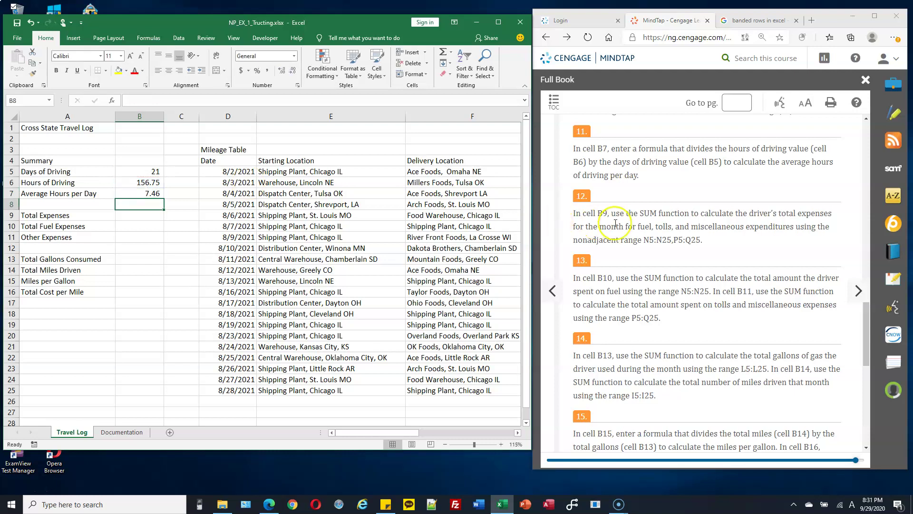
Read instruction 12 on calculating total expenses in cell B9 from the nonadjacent range N5:N25,P5:Q25
scroll(669, 199, down, 1)
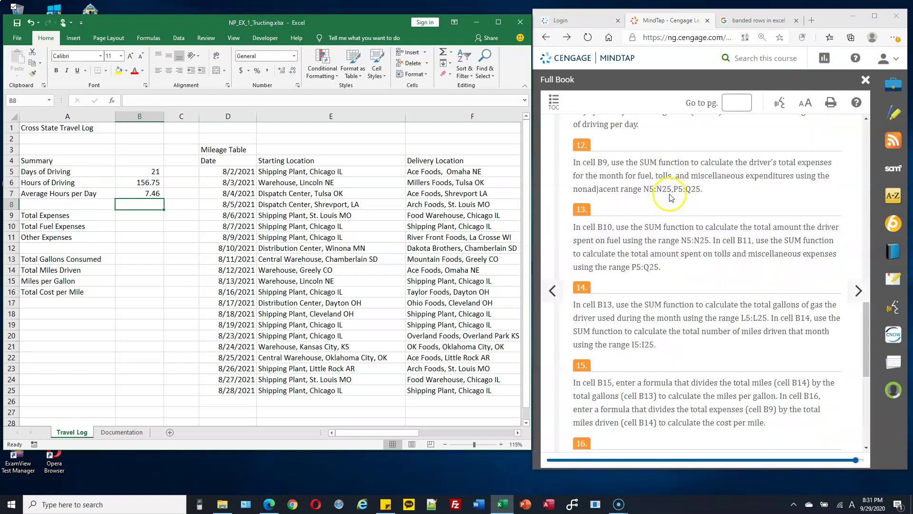
click(152, 213)
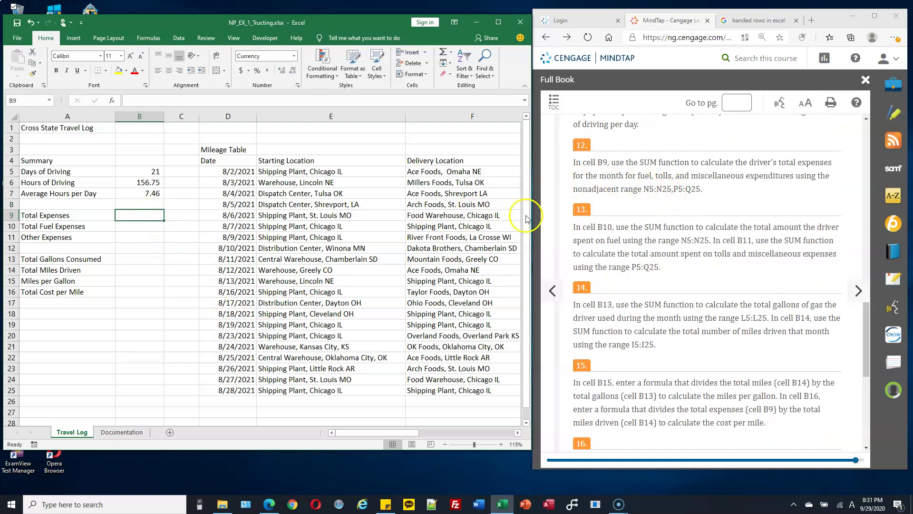
drag(643, 162, 628, 181)
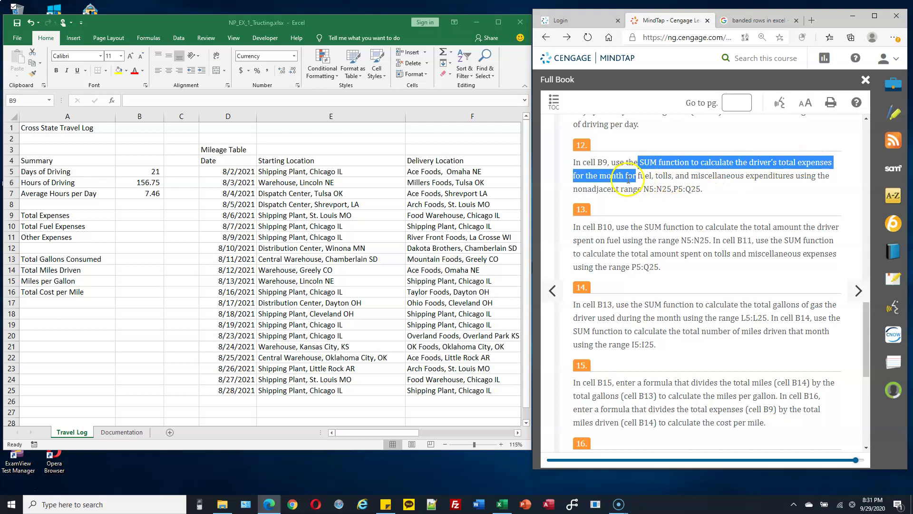
drag(629, 179, 702, 185)
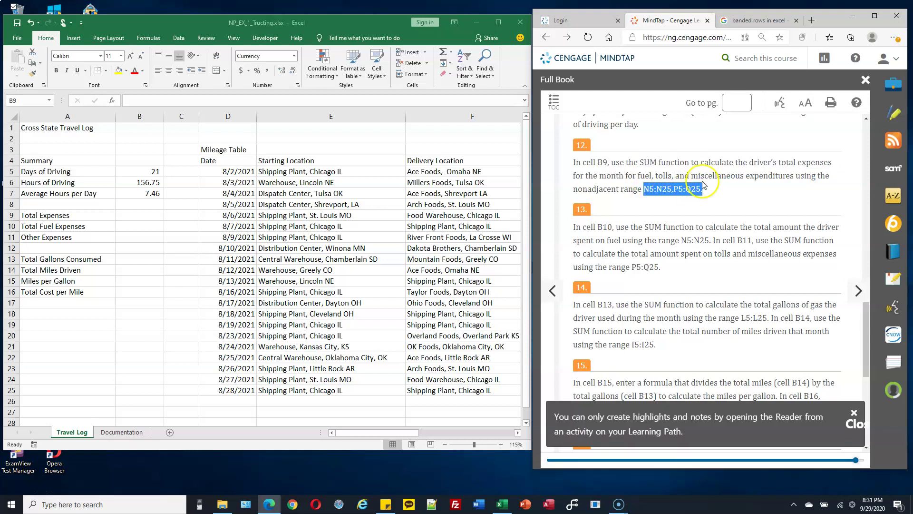
drag(643, 163, 691, 162)
drag(645, 189, 699, 190)
drag(607, 189, 701, 190)
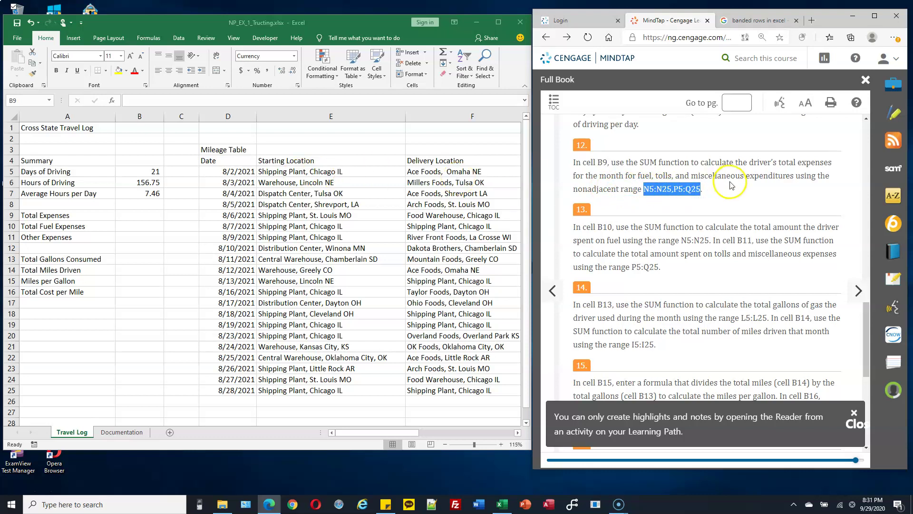
Use AutoSum in cell B9 to total the fuel, tolls and miscellaneous expenses with =SUM(N5:N25,P5:Q25)
click(155, 215)
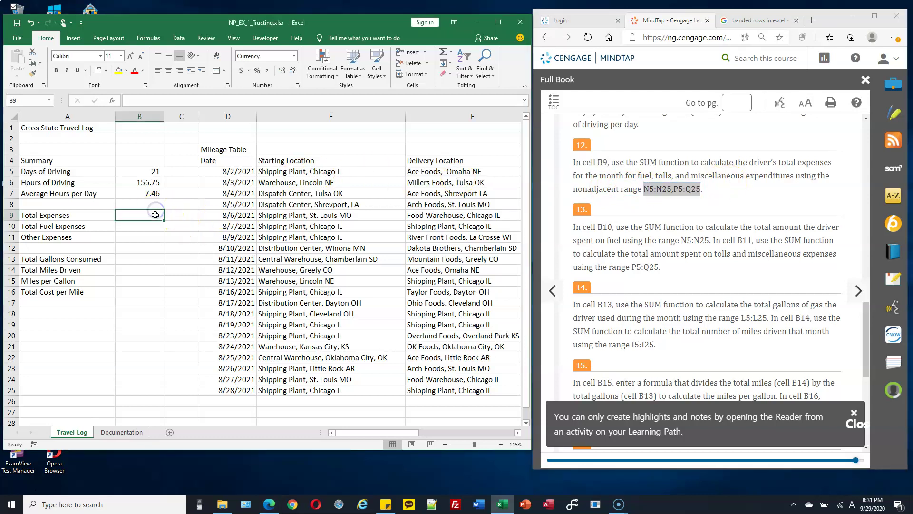
click(444, 55)
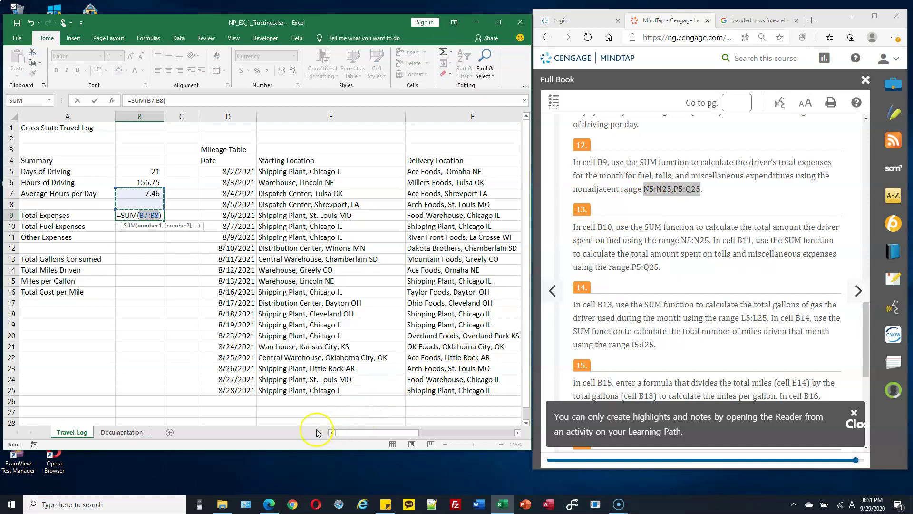
drag(391, 432, 468, 432)
drag(335, 171, 333, 388)
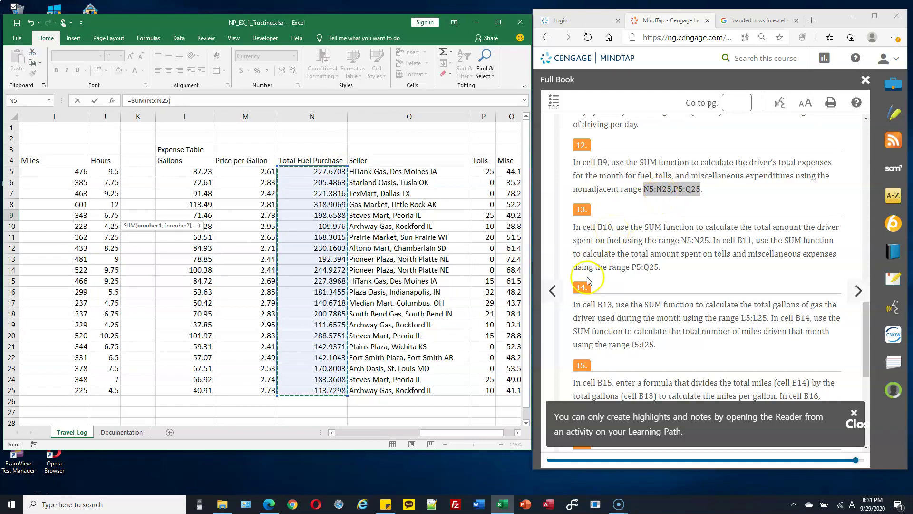
drag(490, 432, 499, 433)
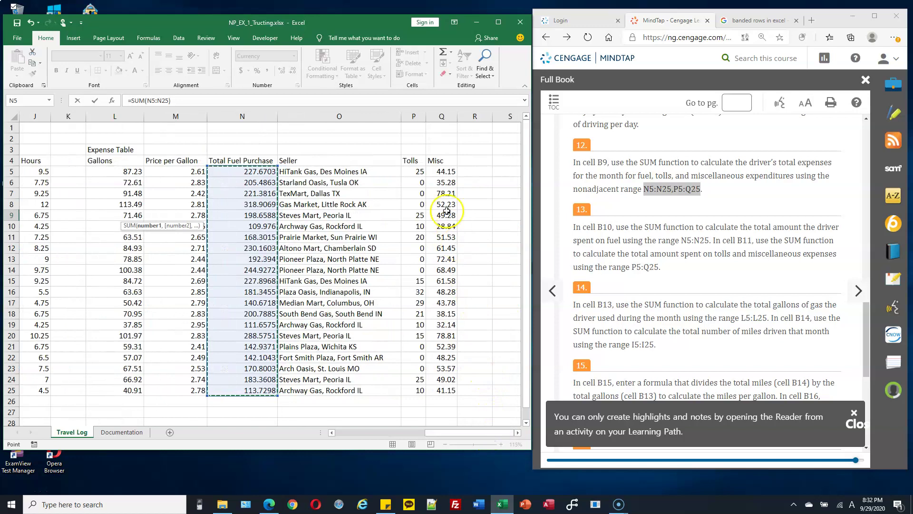
drag(419, 172, 450, 389)
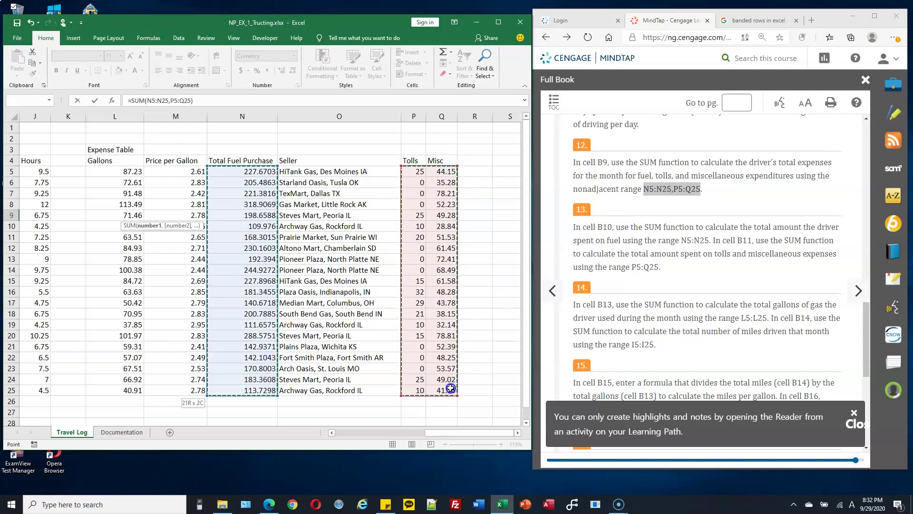
drag(450, 388, 450, 386)
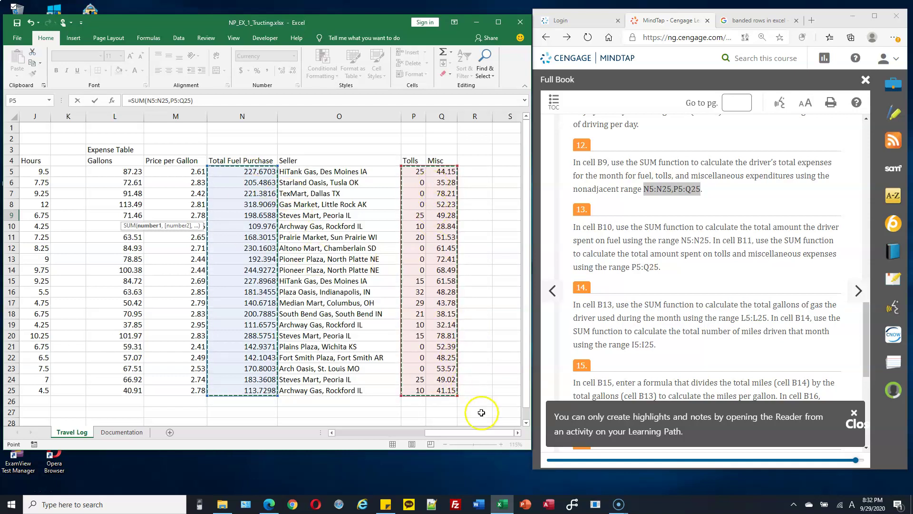
drag(480, 434, 386, 435)
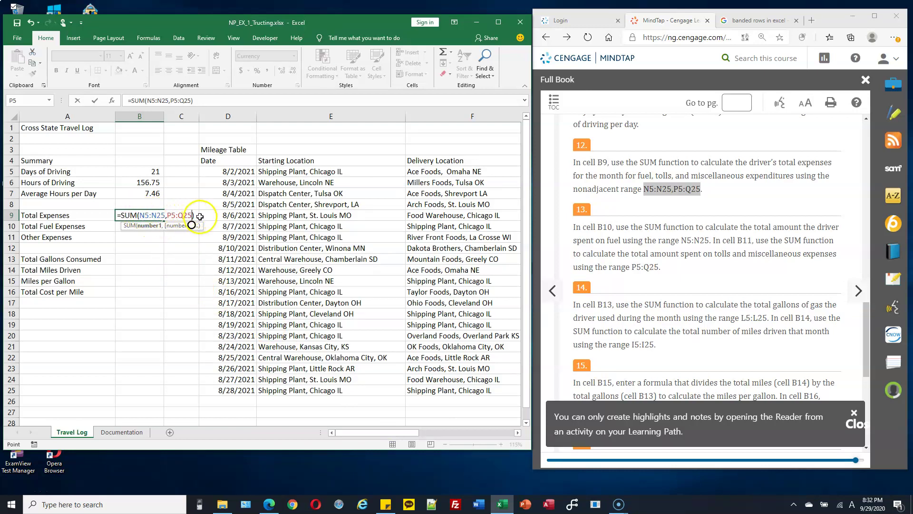
key(Return)
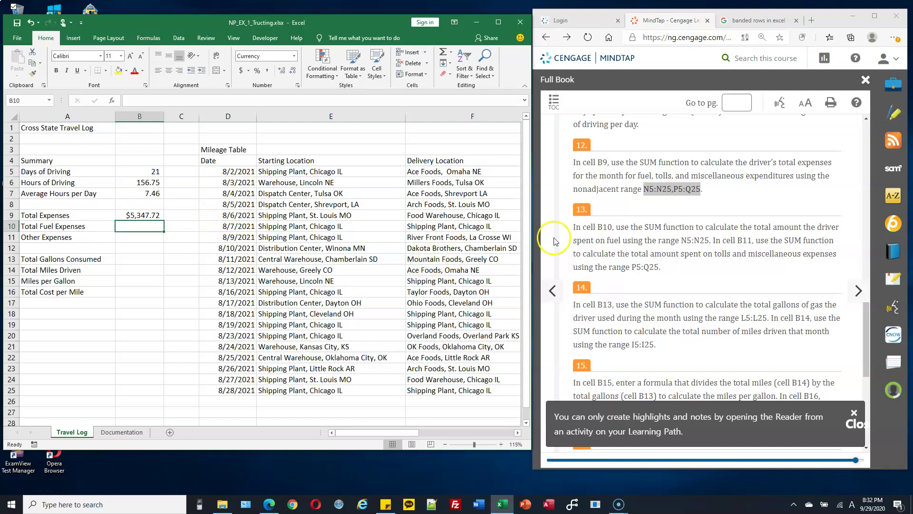
Use AutoSum in cell B10 to total the fuel purchases in the range N5:N25
scroll(609, 223, down, 1)
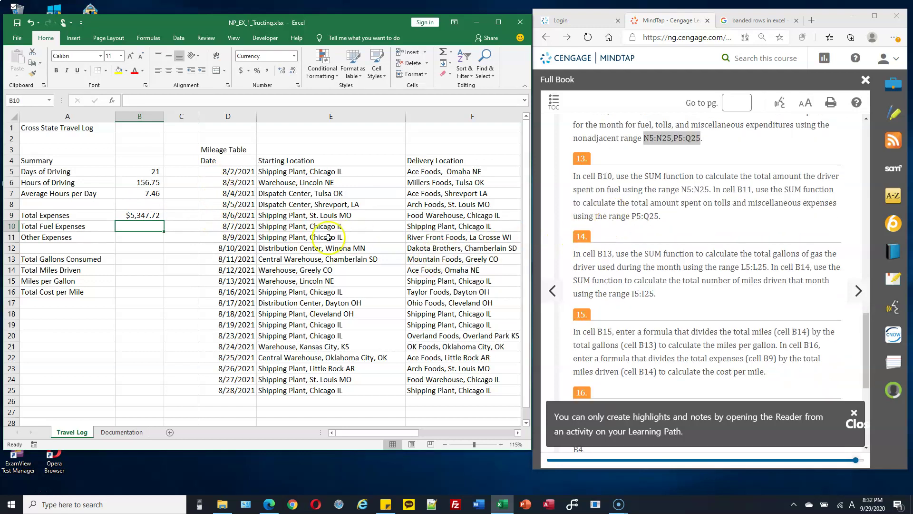
click(151, 237)
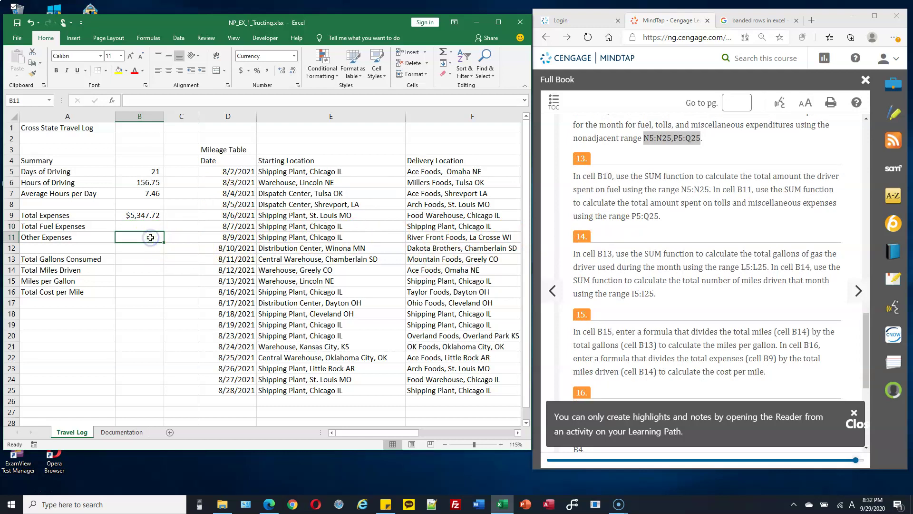
click(154, 228)
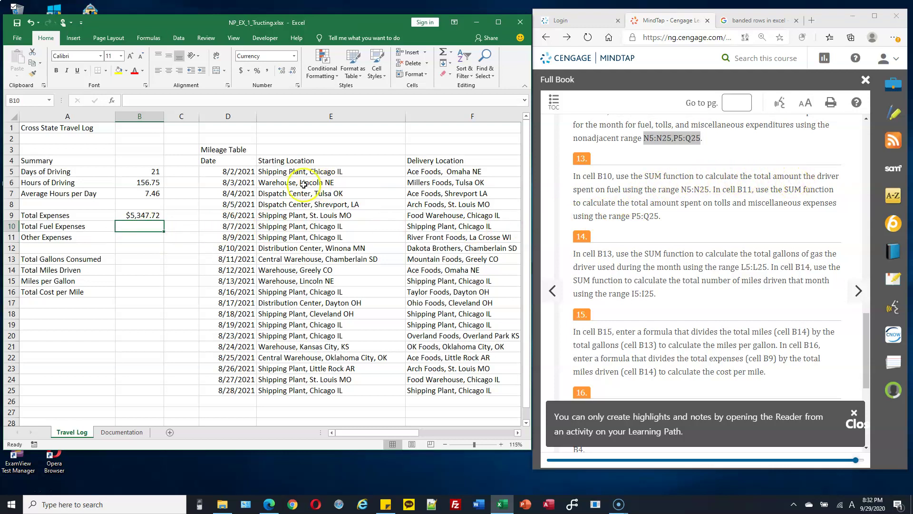
click(448, 58)
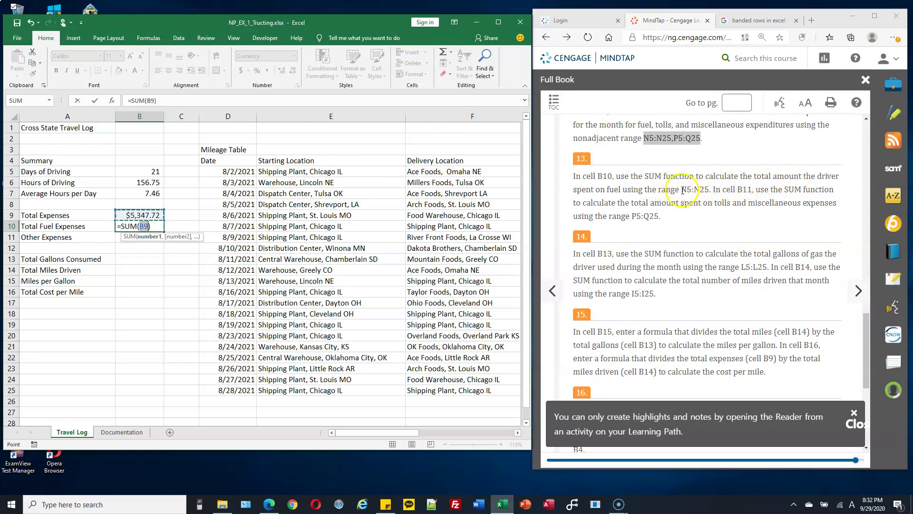
drag(408, 433, 482, 432)
drag(399, 171, 403, 391)
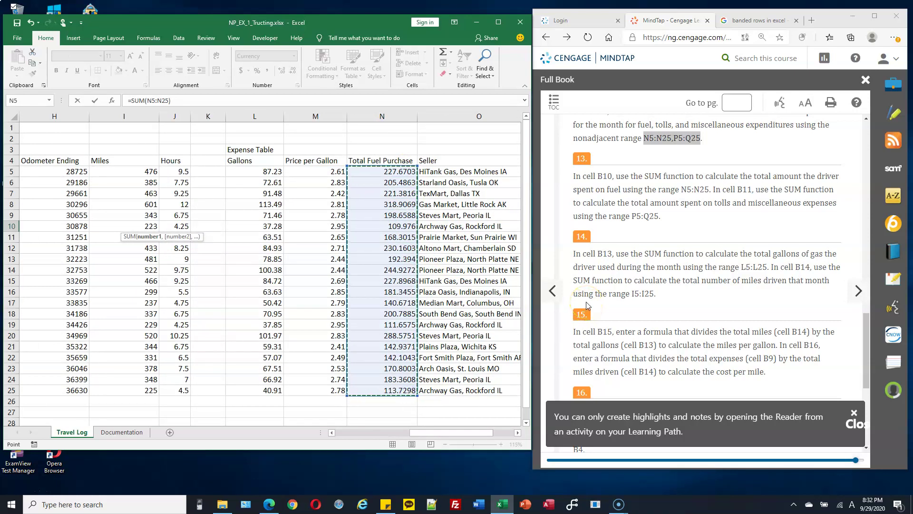
key(Return)
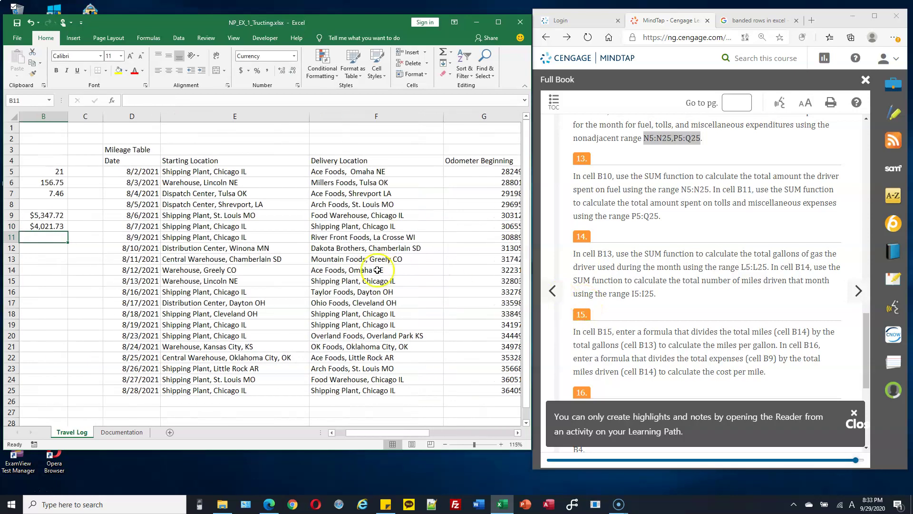
Use AutoSum in cell B11 to total the tolls and miscellaneous expenses in the range P5:Q25
drag(367, 433, 356, 432)
click(159, 236)
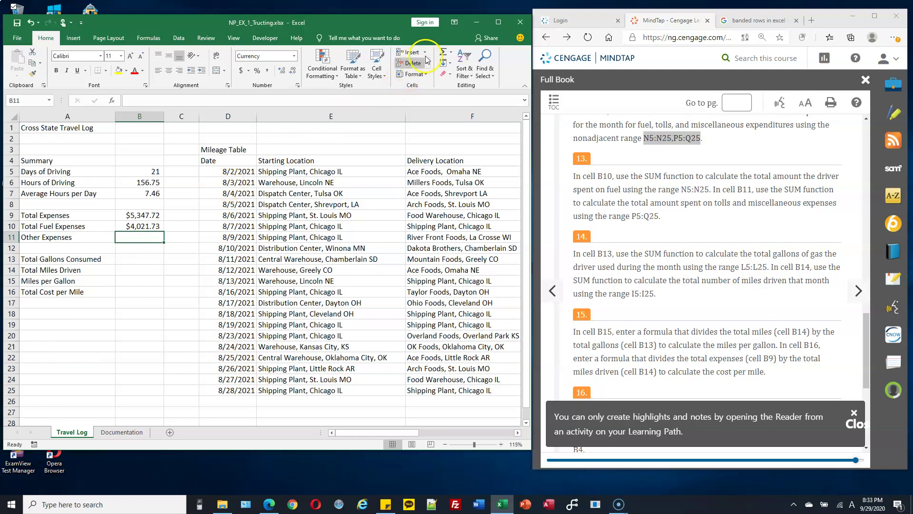
click(443, 53)
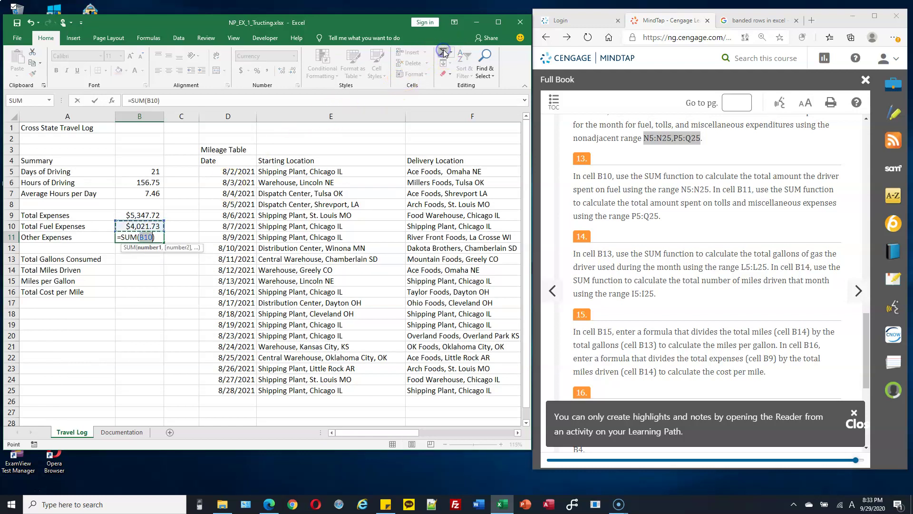
drag(381, 432, 484, 435)
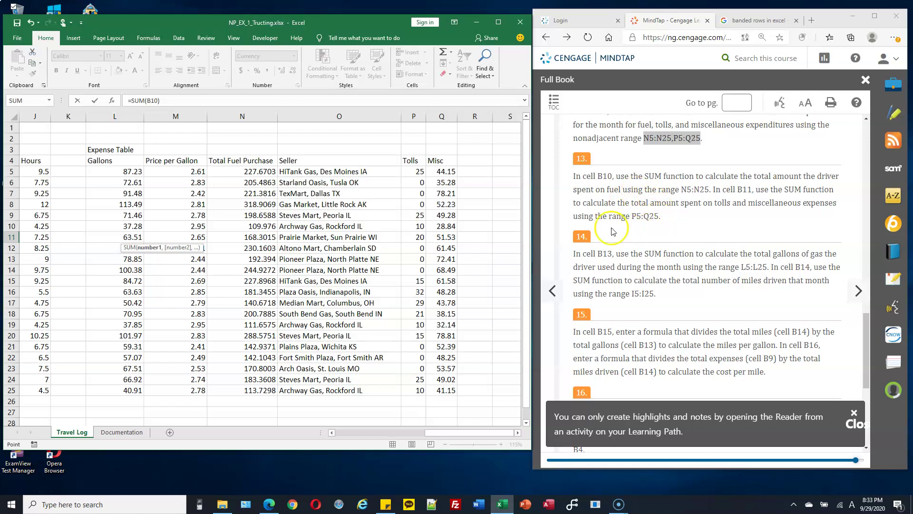
drag(418, 175, 450, 394)
key(Return)
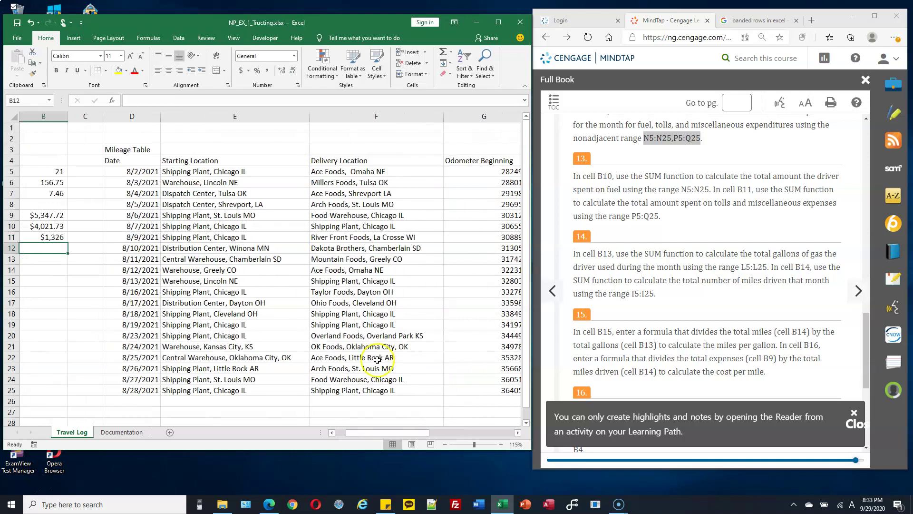
click(343, 435)
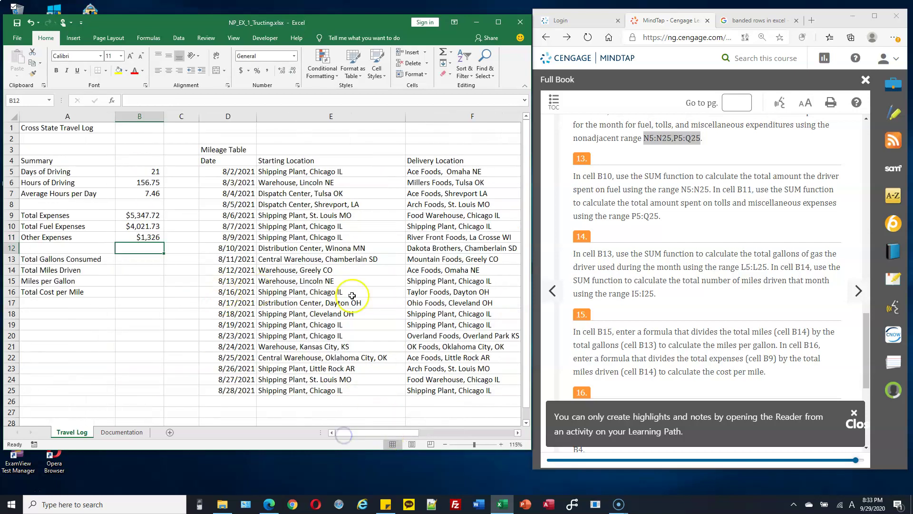
Use AutoSum in cell B13 to total the gallons of gas in the range L5:L25
scroll(627, 241, down, 2)
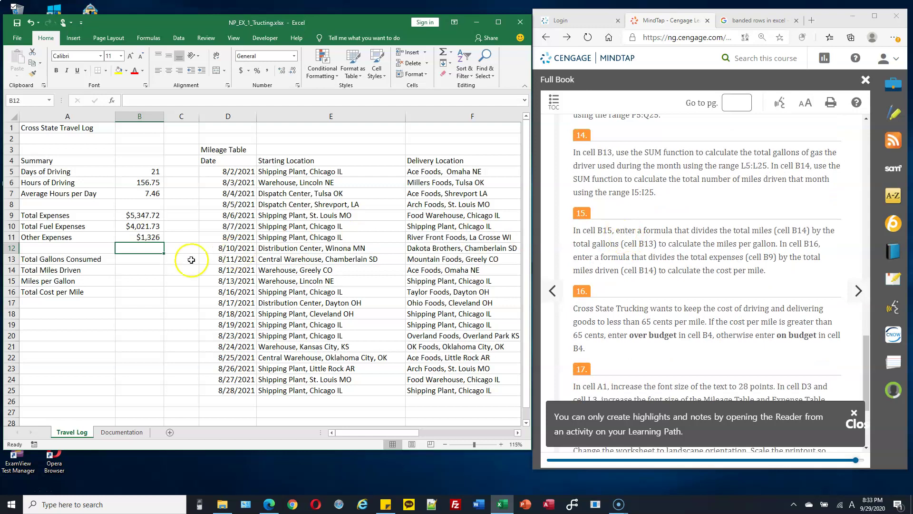
click(147, 259)
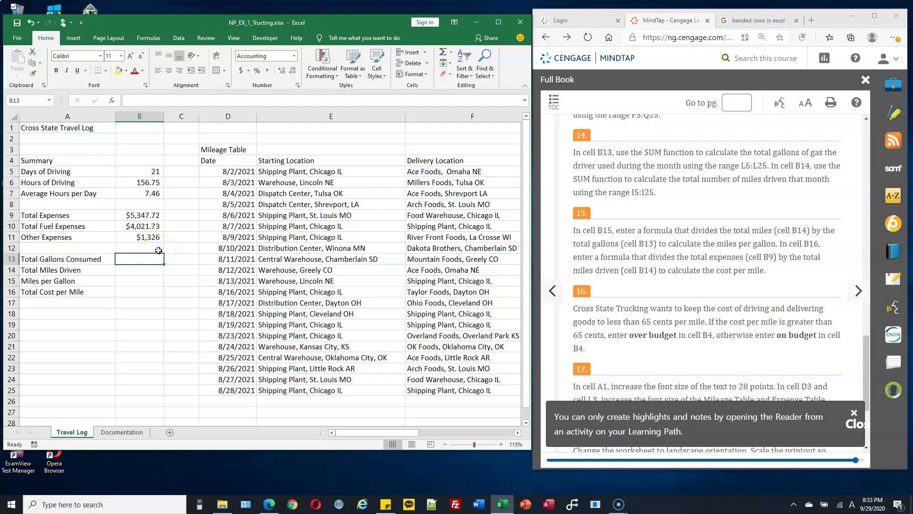
click(442, 53)
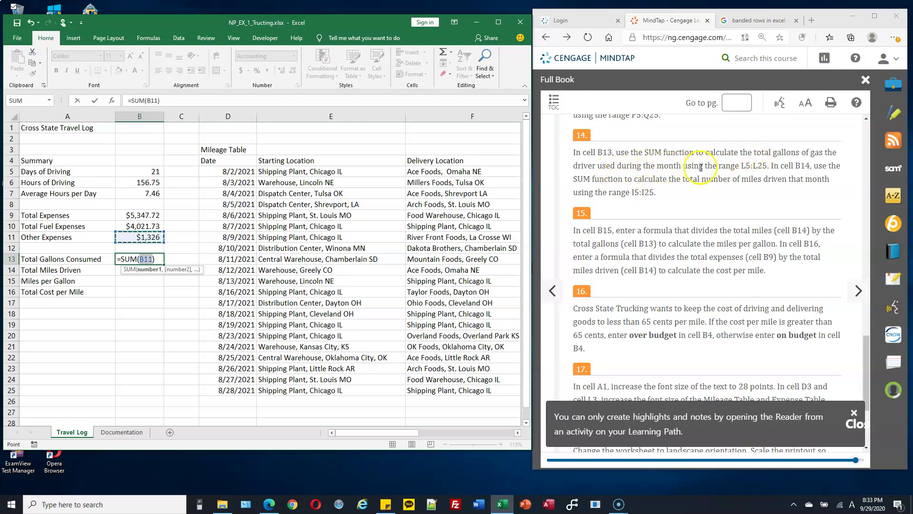
click(744, 167)
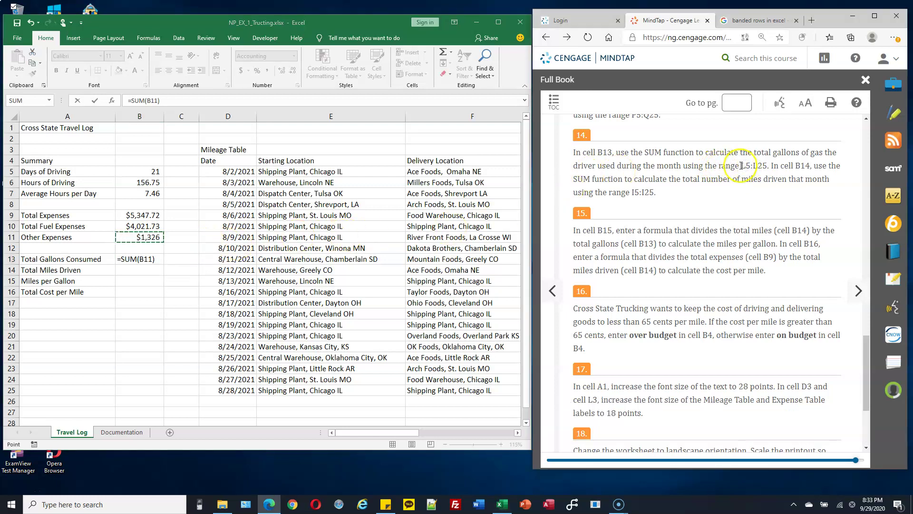
click(236, 24)
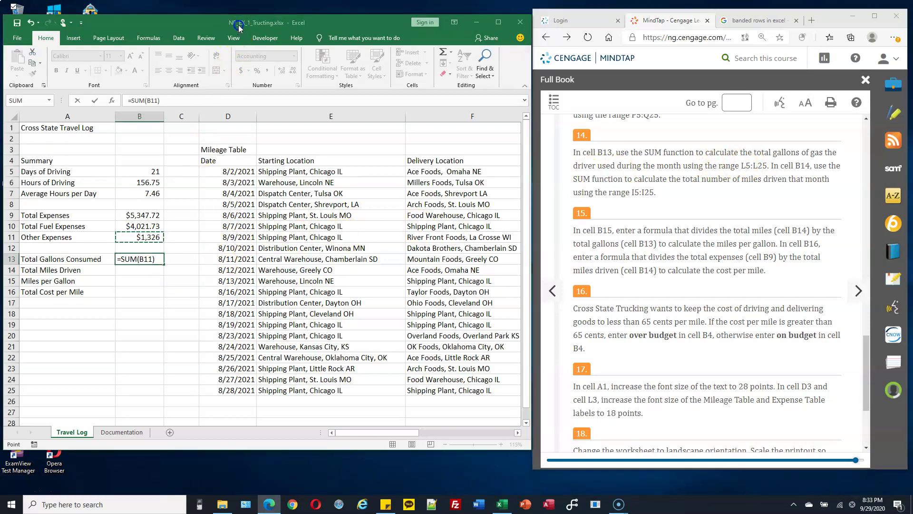
double_click(149, 259)
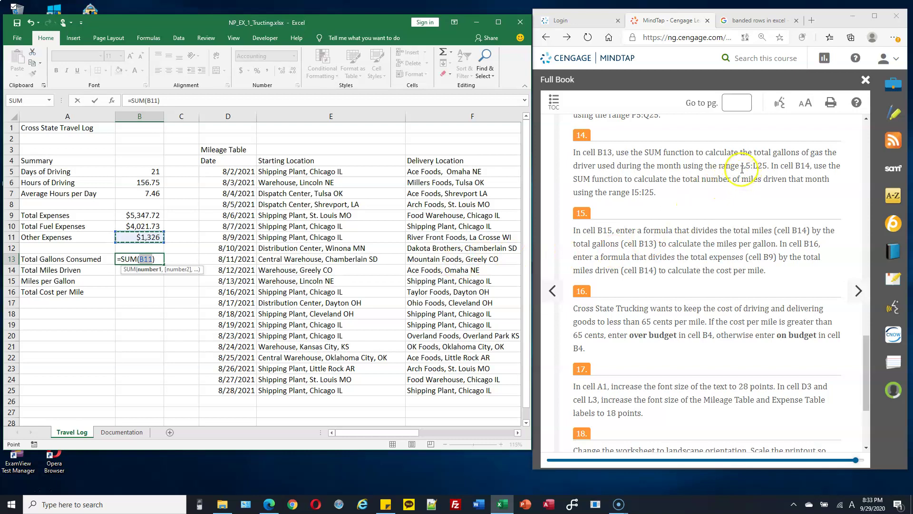
drag(370, 434, 431, 432)
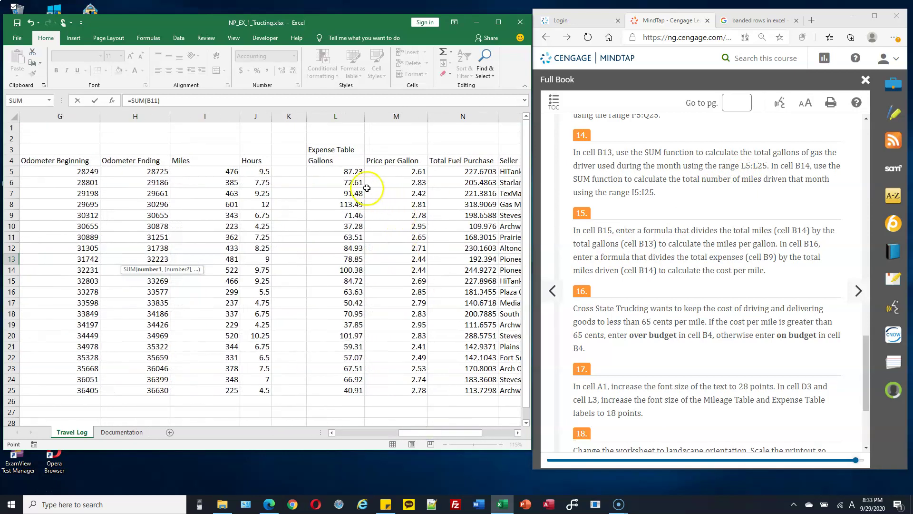
drag(353, 172, 351, 390)
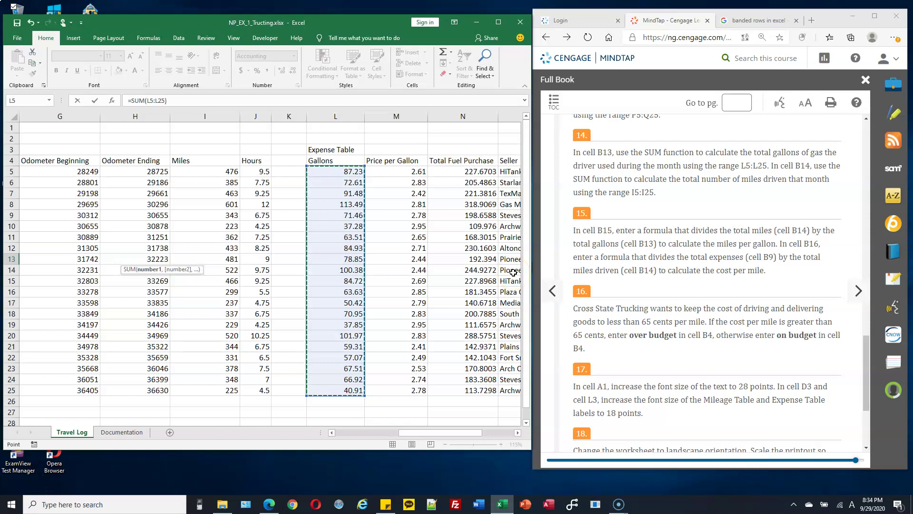
key(Return)
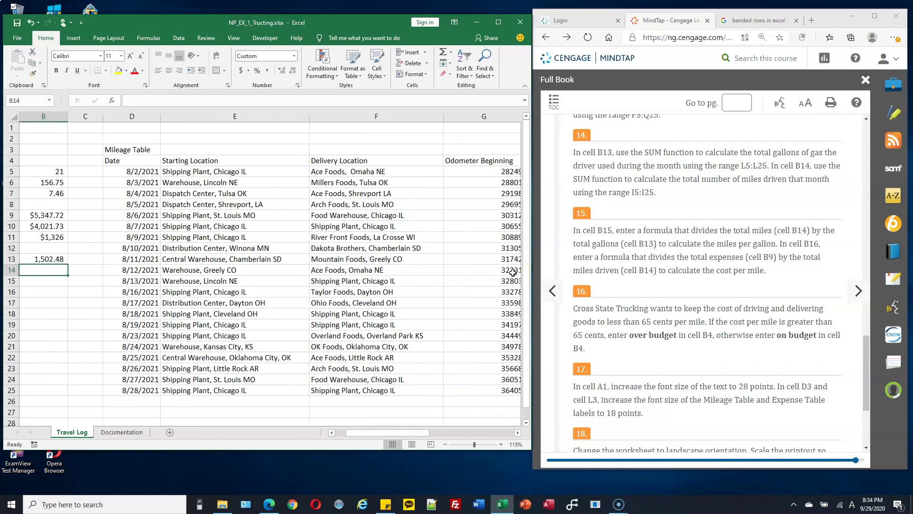
Use AutoSum in cell B14 to total the miles driven in the range I5:I25
drag(418, 434, 407, 434)
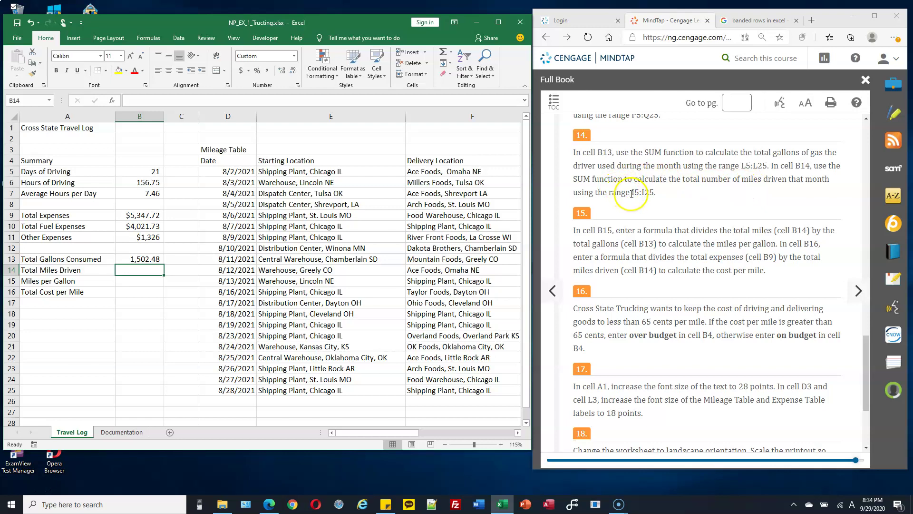
click(447, 53)
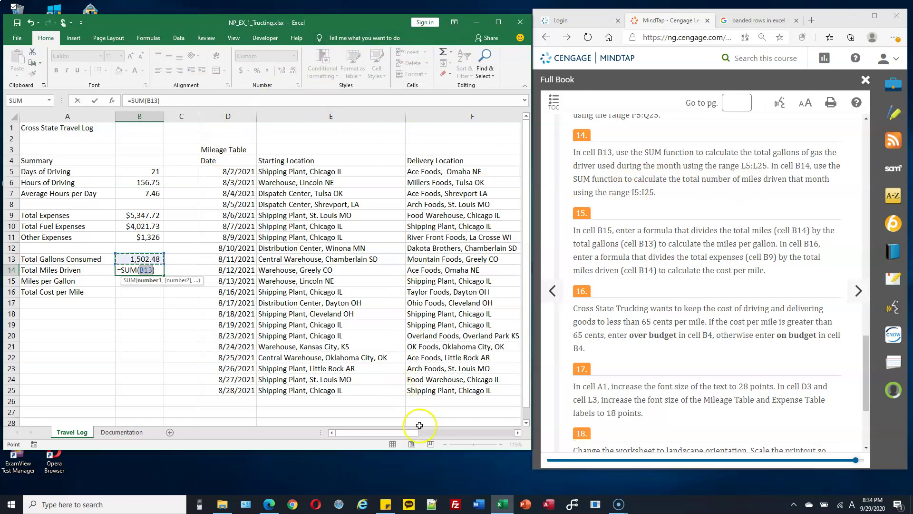
drag(407, 434, 475, 434)
drag(230, 173, 215, 389)
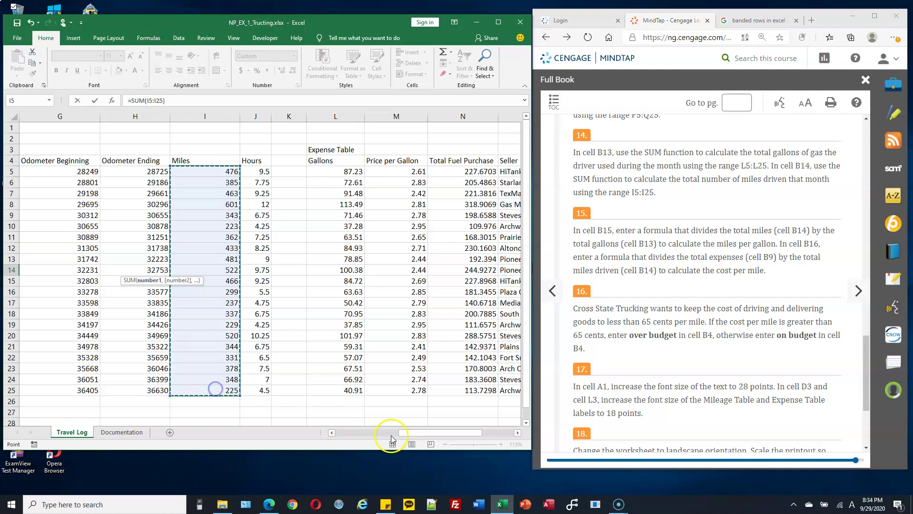
key(Return)
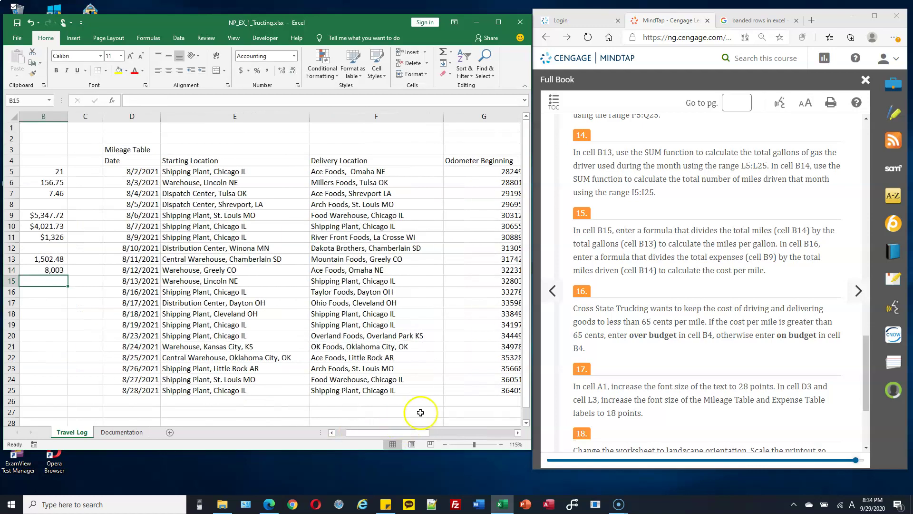
Calculate the miles per gallon in cell B15 with the formula =B14/B13
drag(408, 434, 373, 434)
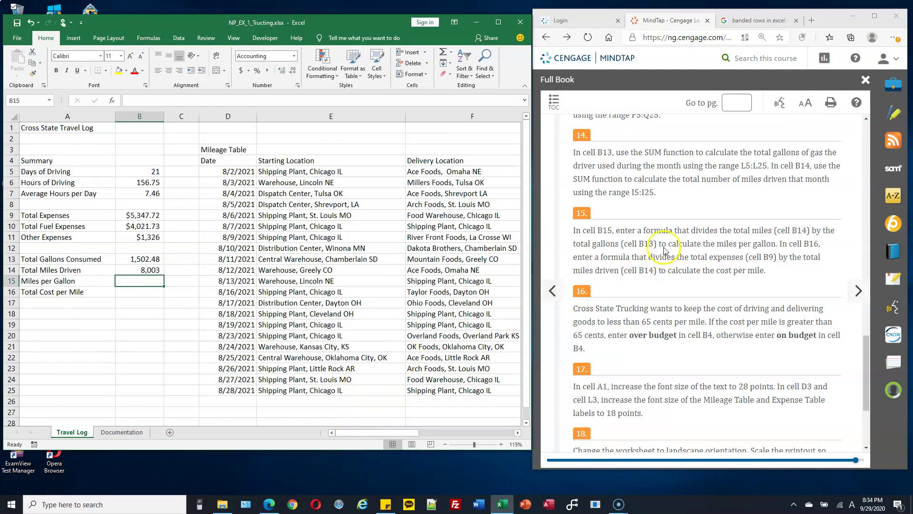
scroll(649, 209, down, 1)
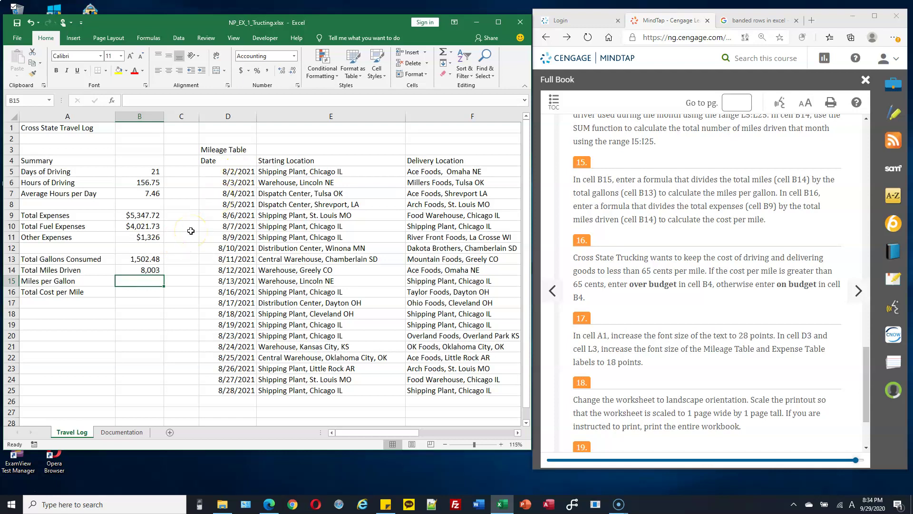
text(=)
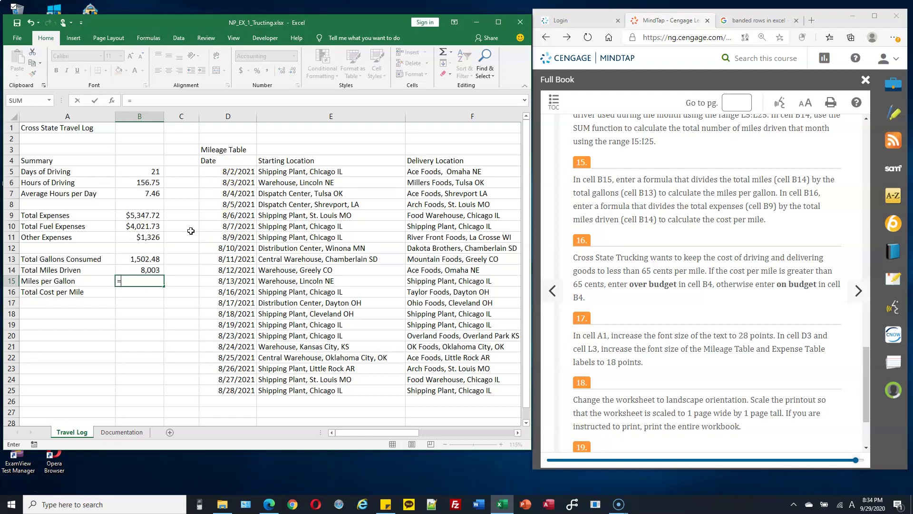
click(151, 271)
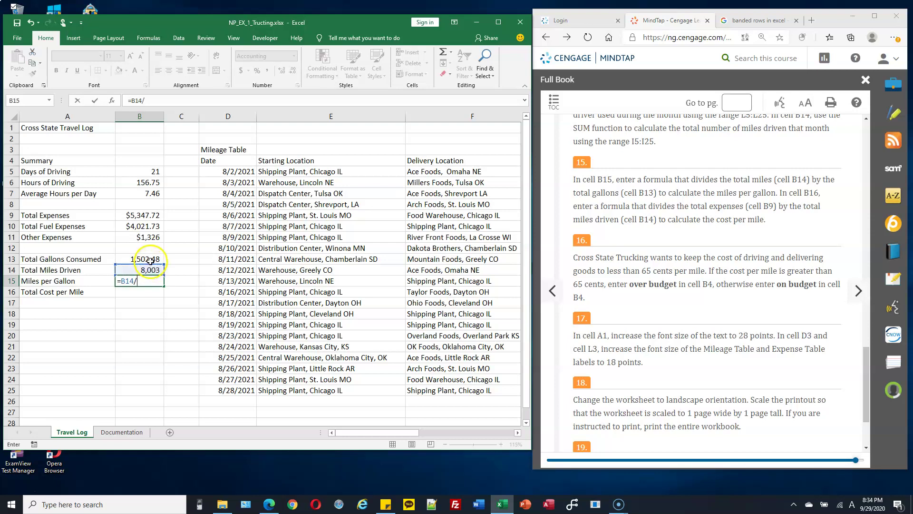
click(151, 258)
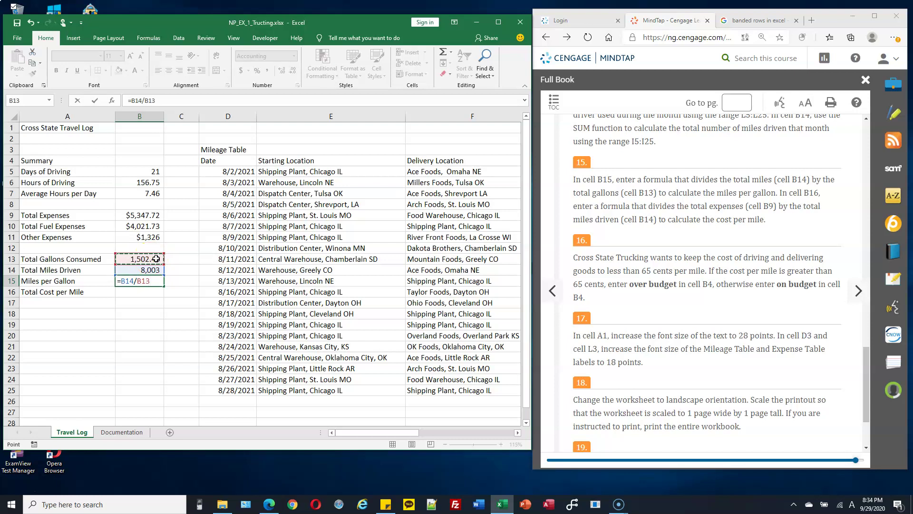
key(Return)
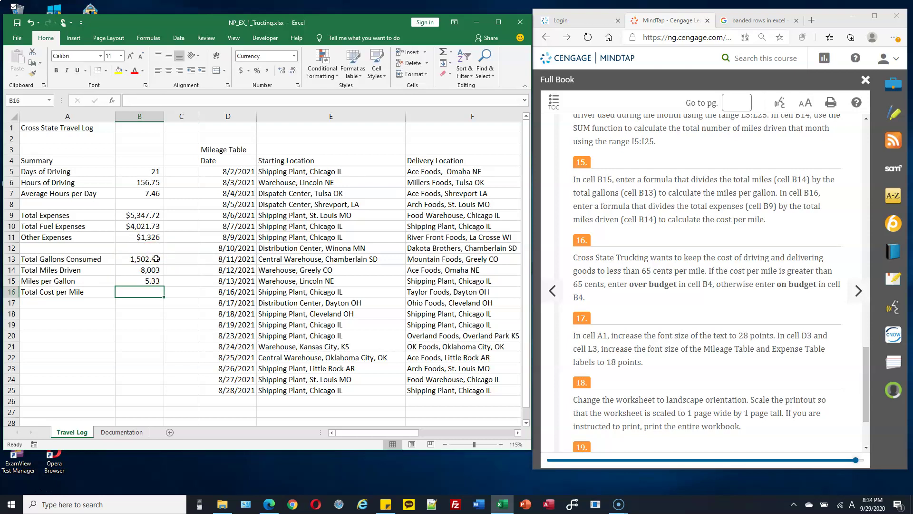
Calculate the total cost per mile in cell B16 with the formula =B9/B14
click(148, 292)
text(=)
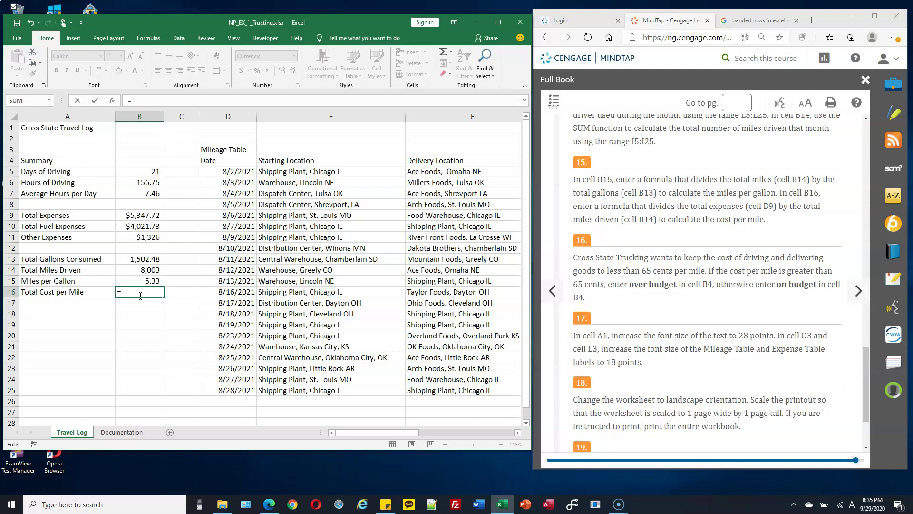
click(150, 226)
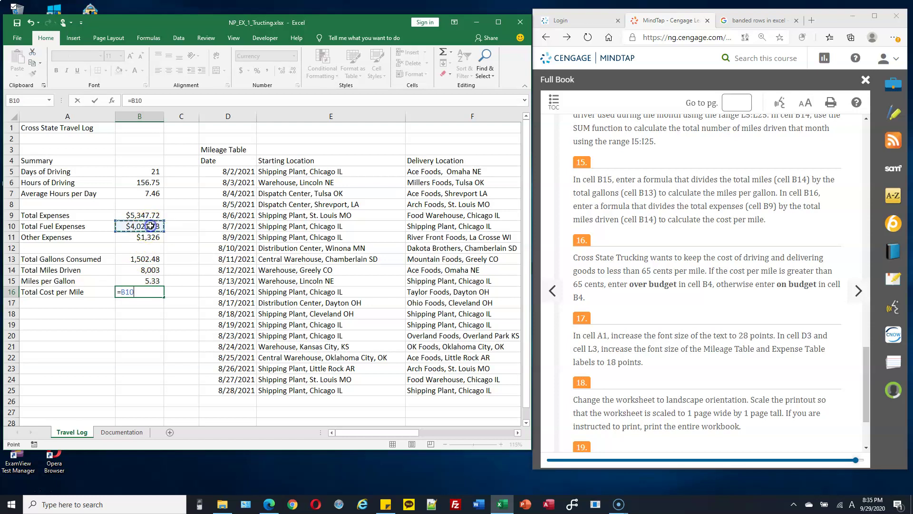
click(150, 217)
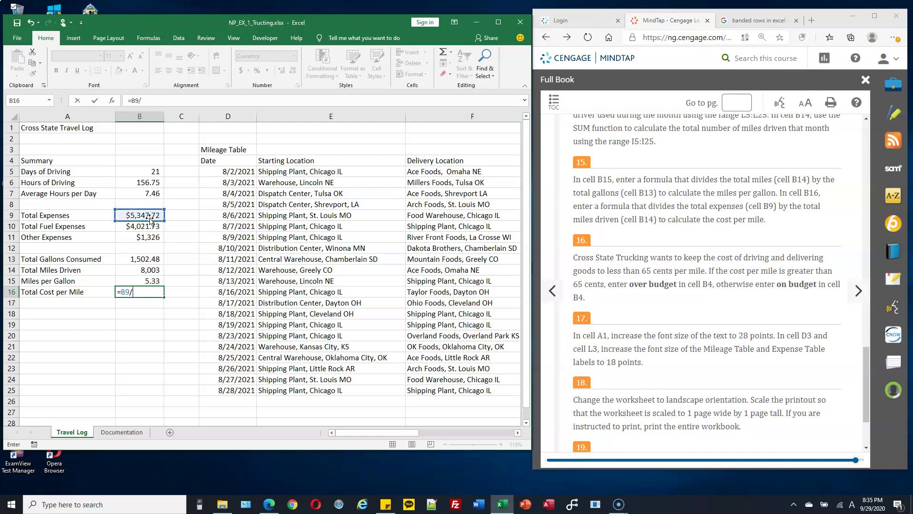
click(151, 269)
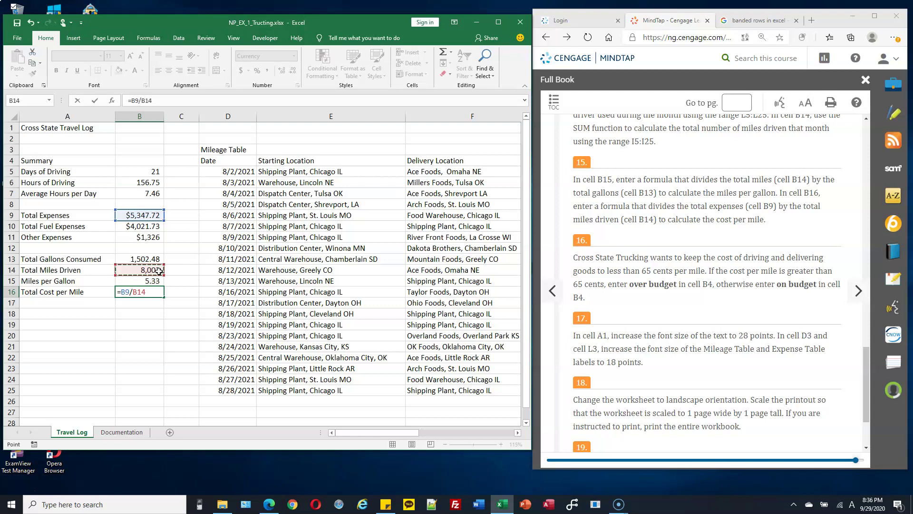
key(Return)
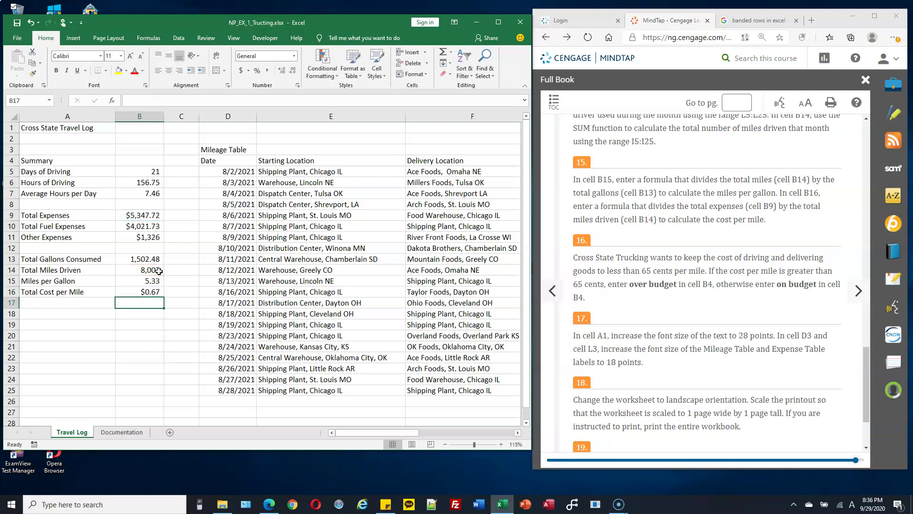
Read instruction 16 on the 65-cent limit for the cost per mile and the over budget or on budget entry for cell B4
click(152, 294)
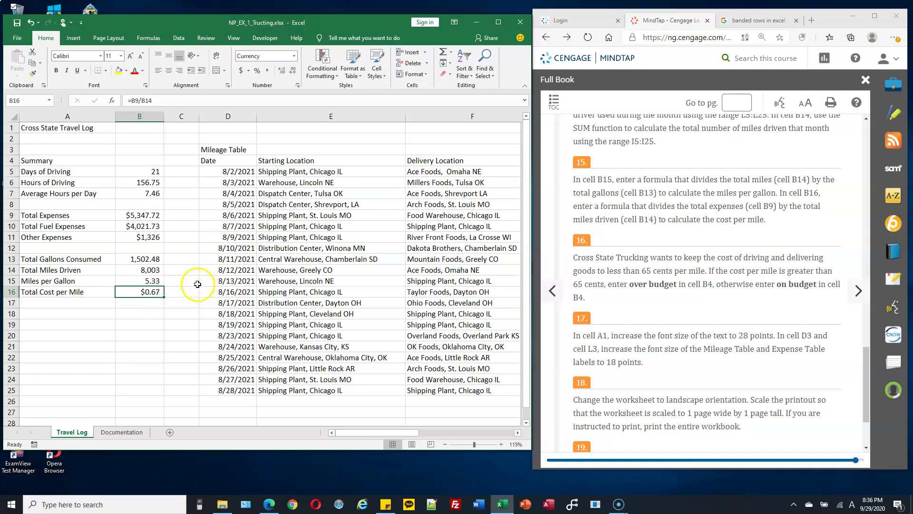
scroll(619, 230, down, 1)
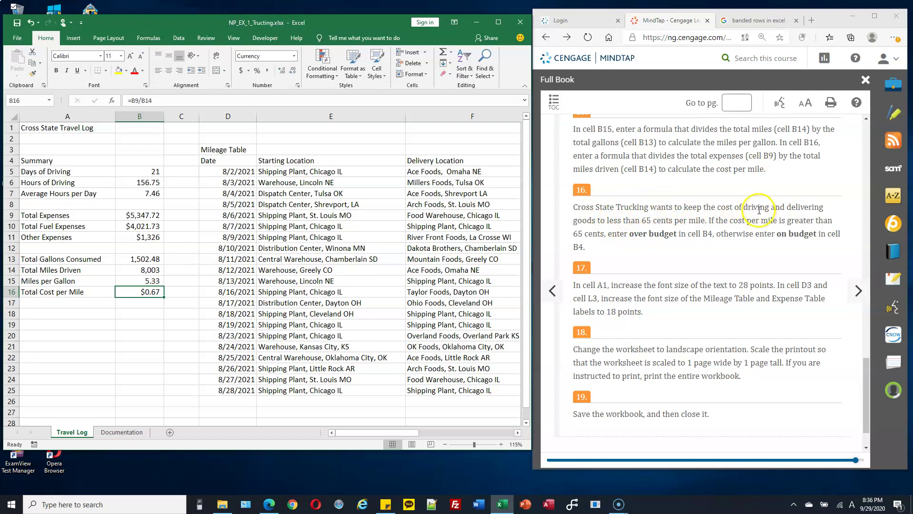
drag(606, 221, 703, 223)
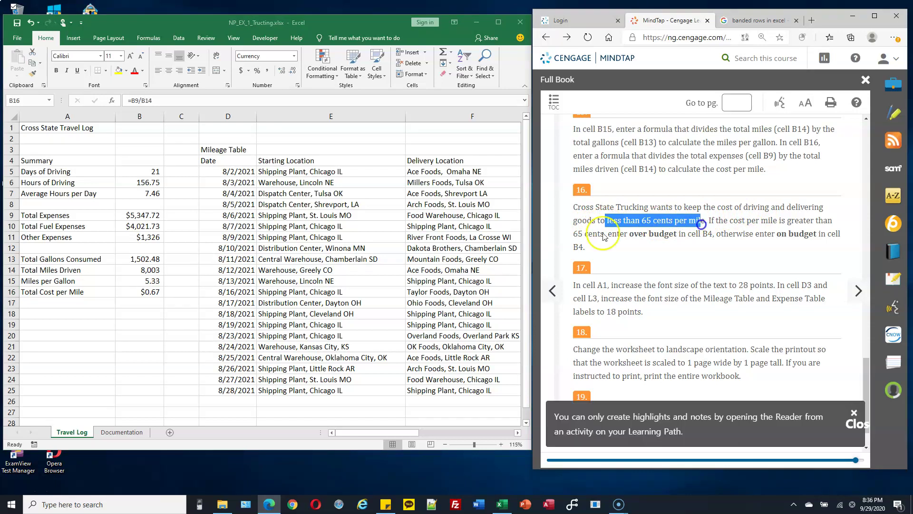
click(152, 291)
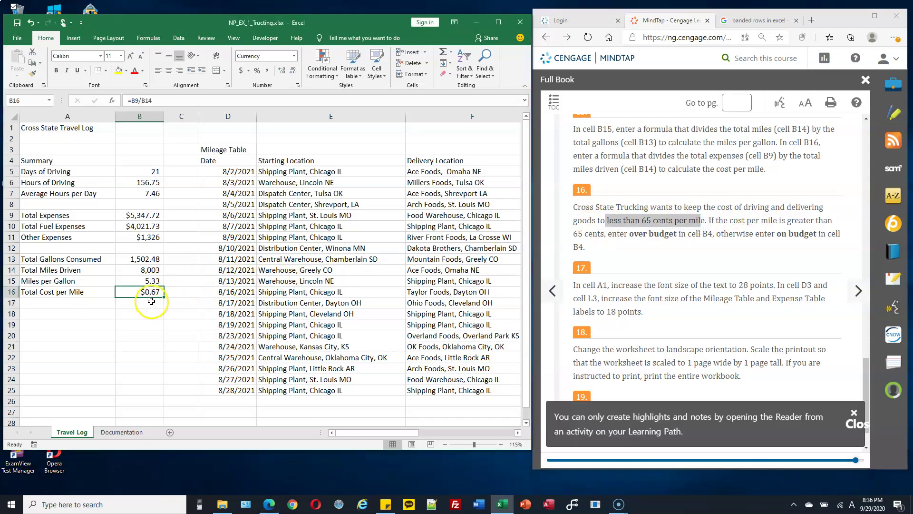
drag(724, 220, 774, 220)
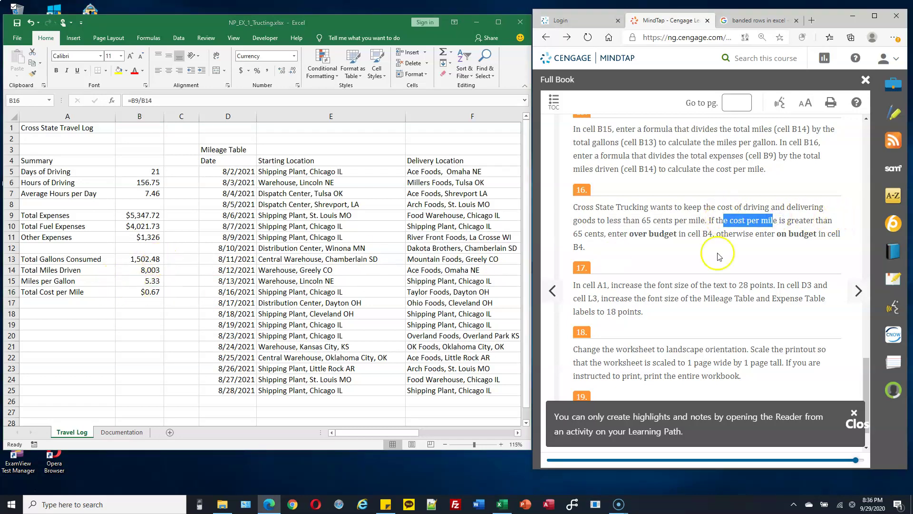
drag(604, 233, 573, 235)
drag(629, 234, 676, 235)
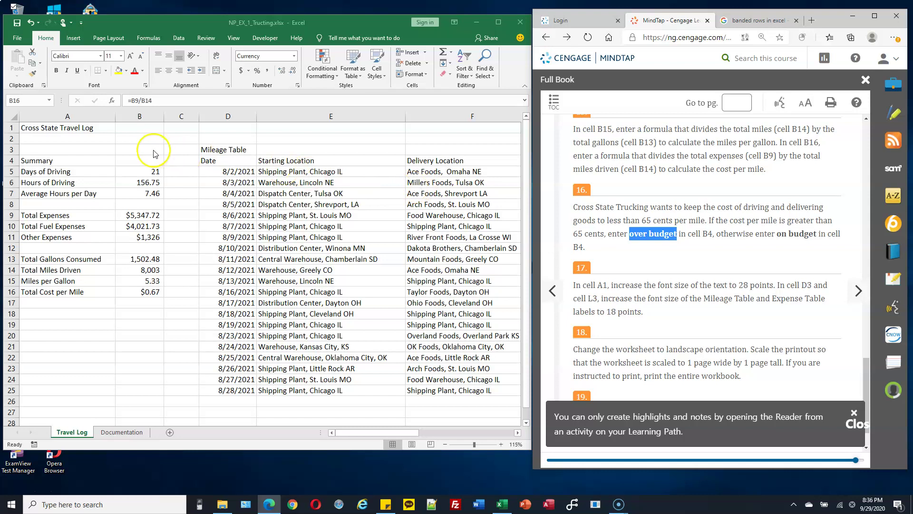
Zoom in on the summary area and compare the total cost per mile in B16 with the budget status cell B4
click(149, 167)
click(147, 160)
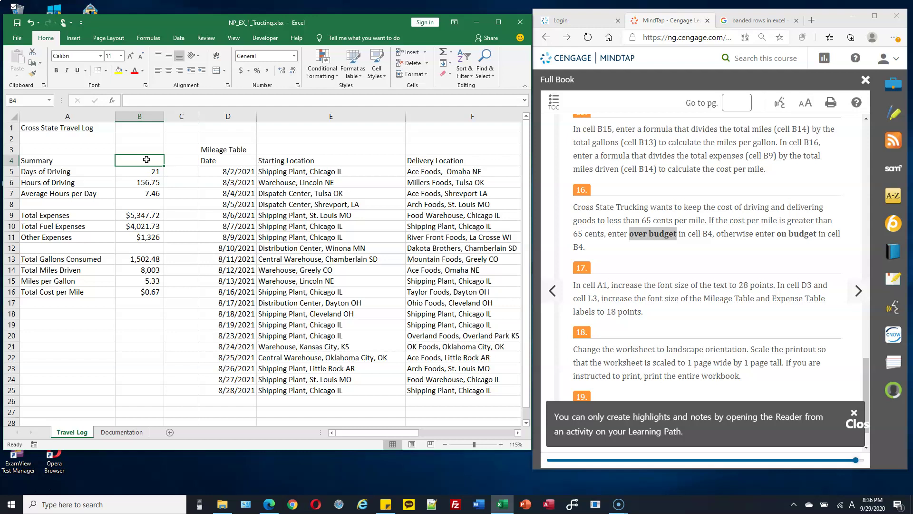
scroll(193, 172, up, 1)
scroll(194, 173, up, 1)
drag(333, 434, 333, 434)
scroll(285, 326, up, 1)
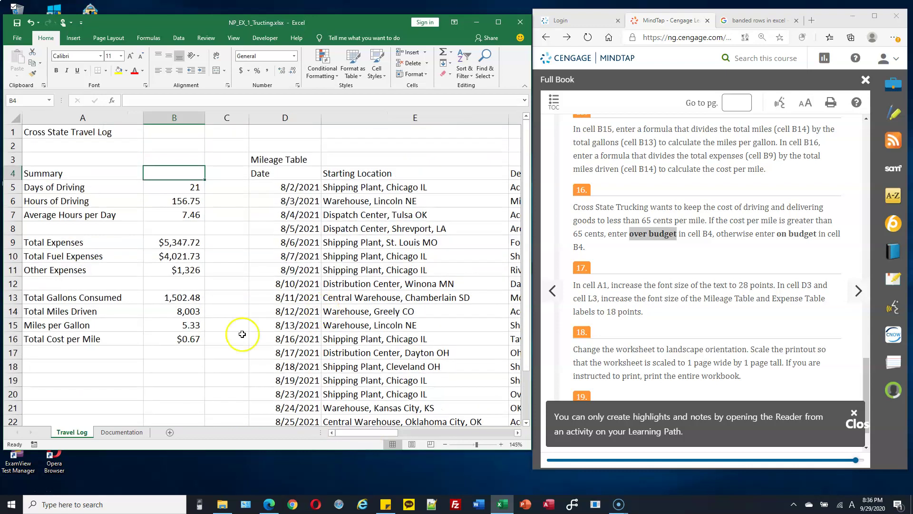
click(182, 339)
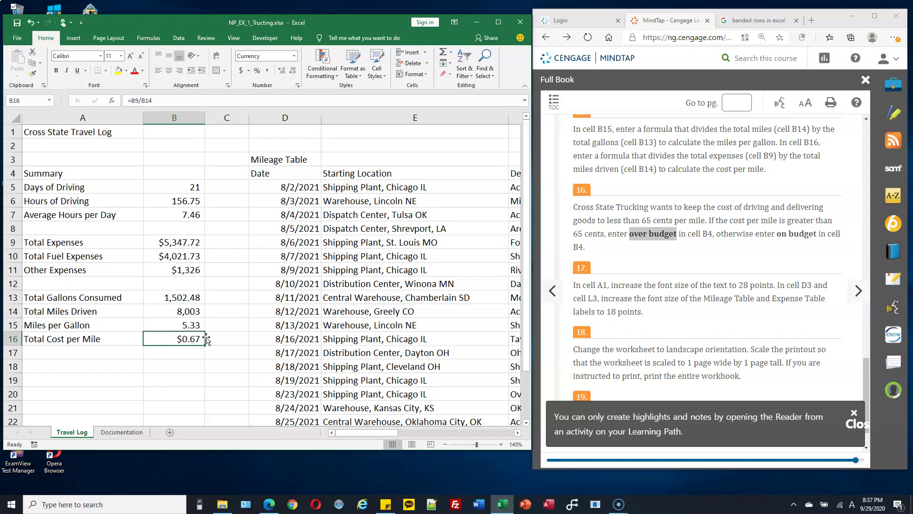
click(178, 159)
click(179, 173)
click(189, 340)
Start an IF formula in cell B4 with the logical test B16>0.65 and placeholders for the two results
click(187, 175)
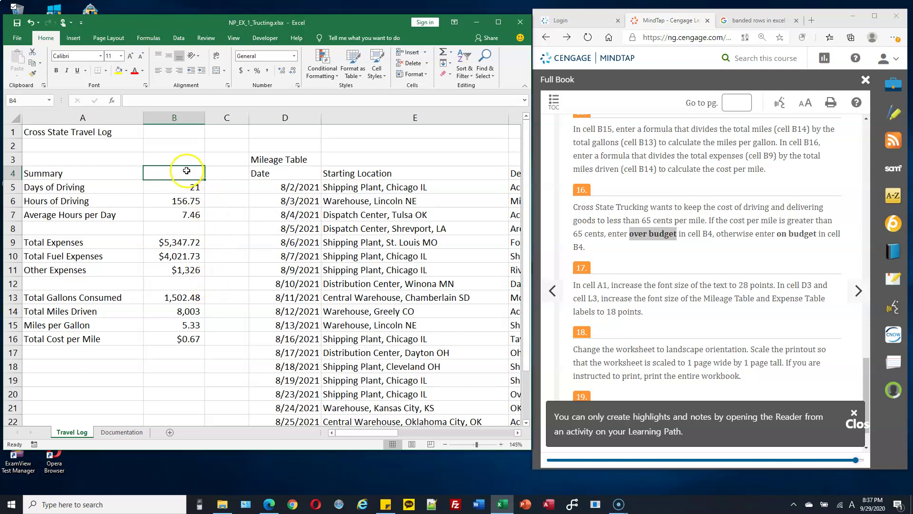
text(=IF()
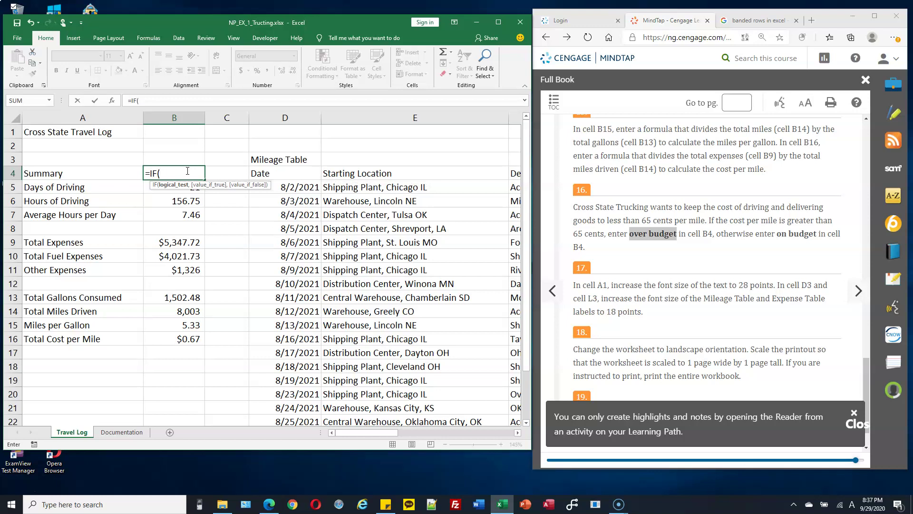
text( , , ))
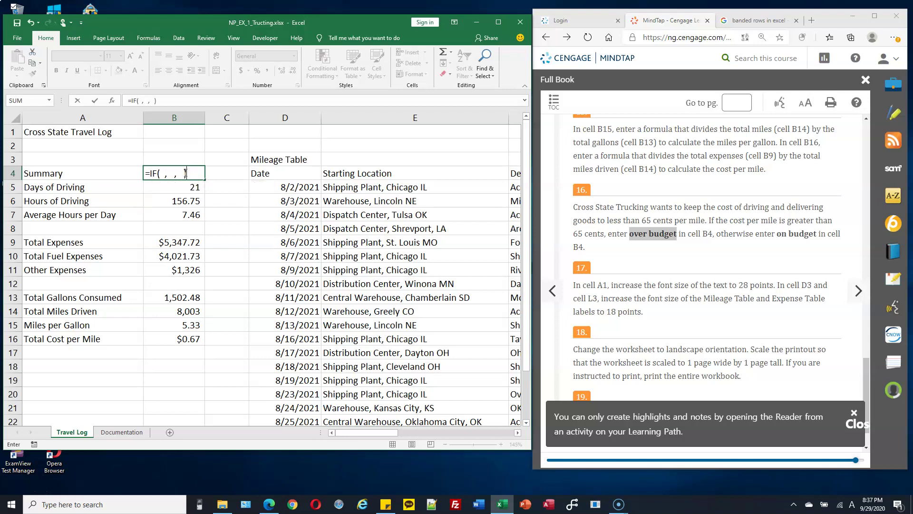
click(160, 173)
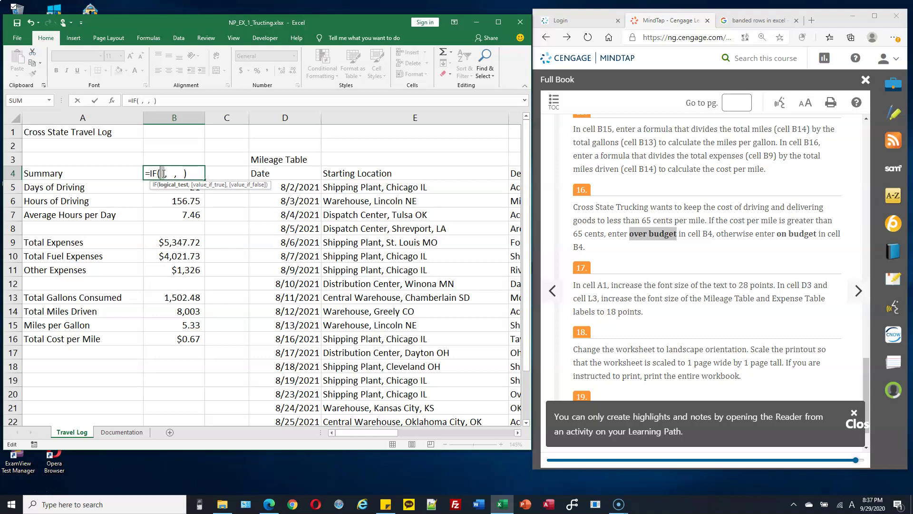
click(190, 341)
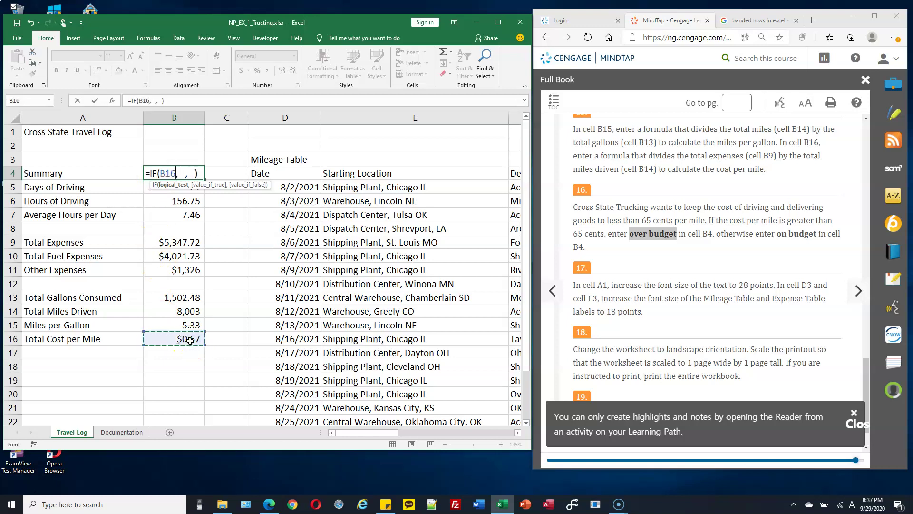
text(>)
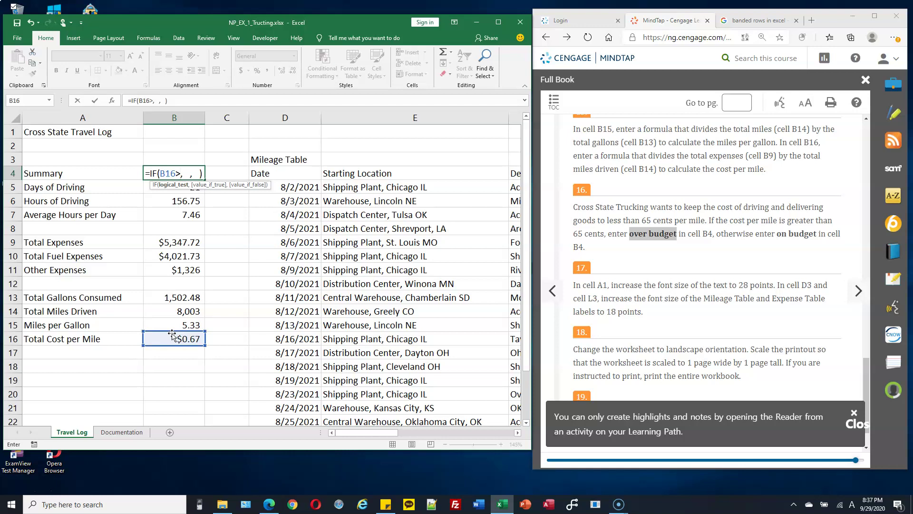
text(0.65)
Enter the text "over budget" as the value-if-true argument of the IF formula in B4
click(204, 173)
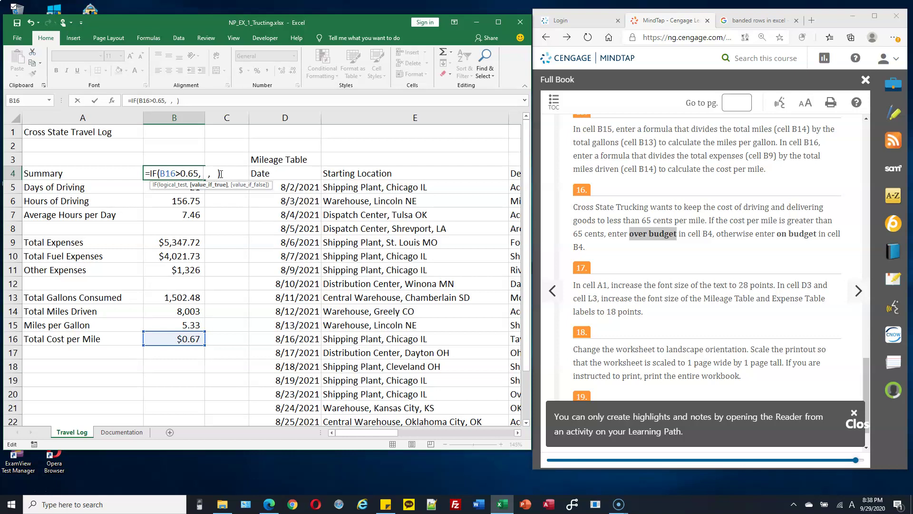
text(")
click(216, 173)
text(over budget")
drag(199, 173, 160, 173)
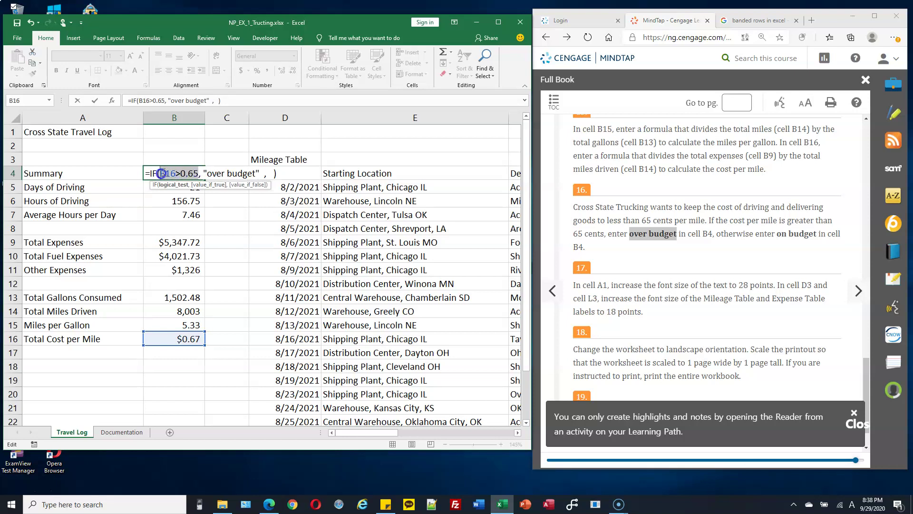
Enter the text "on budget" as the value-if-false argument and complete the IF formula in B4
click(265, 173)
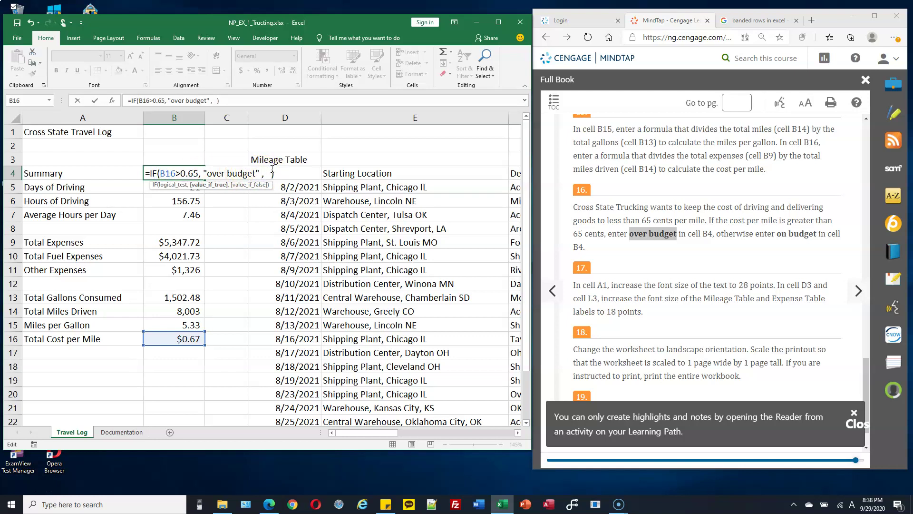
click(265, 173)
text(" )
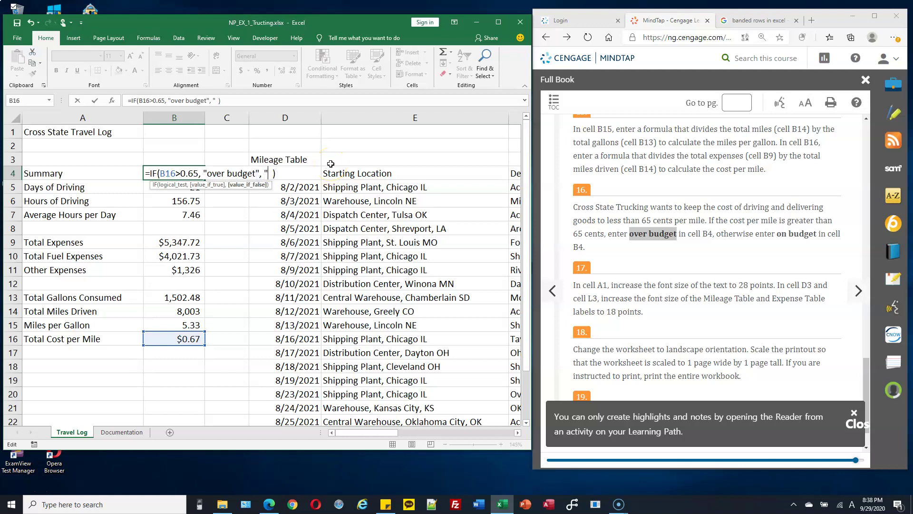
text(on budget")
drag(268, 173, 309, 174)
click(309, 173)
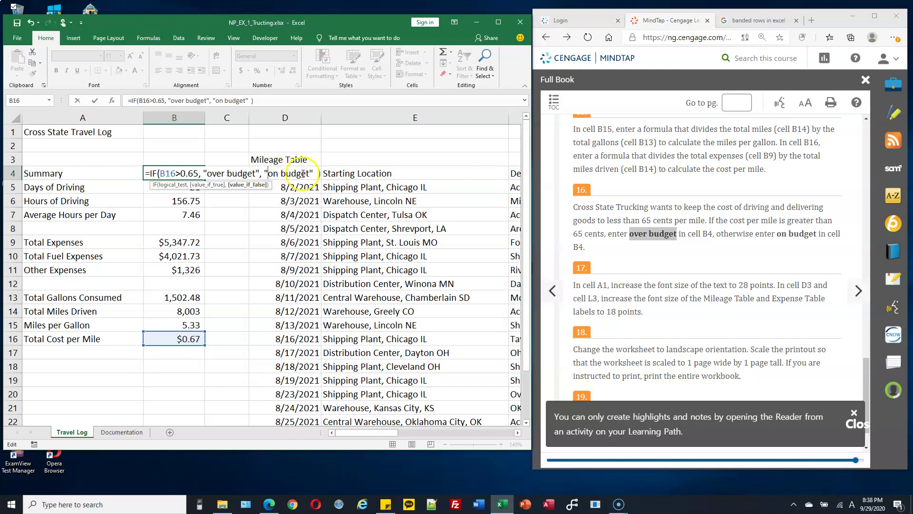
key(Return)
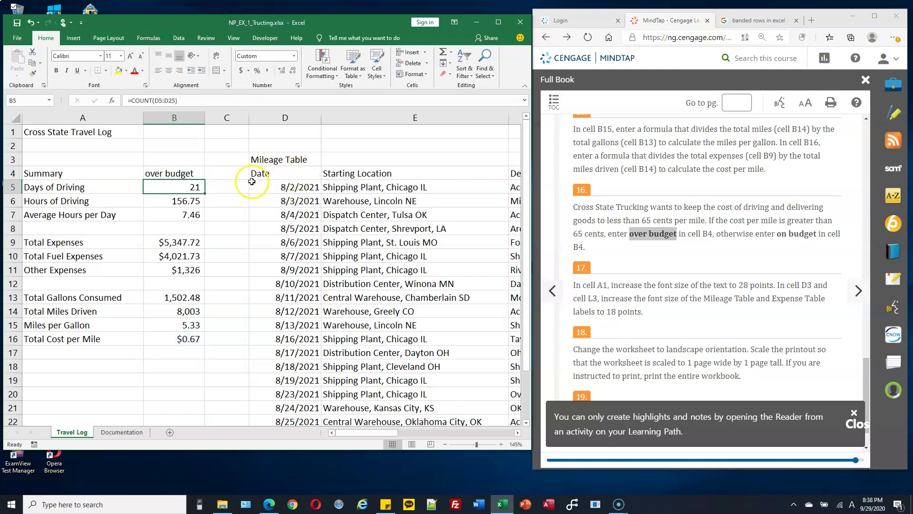
Check the budget status in B4 against the cost per mile in B16, and read textbook instructions 17 to 19
click(196, 173)
click(191, 338)
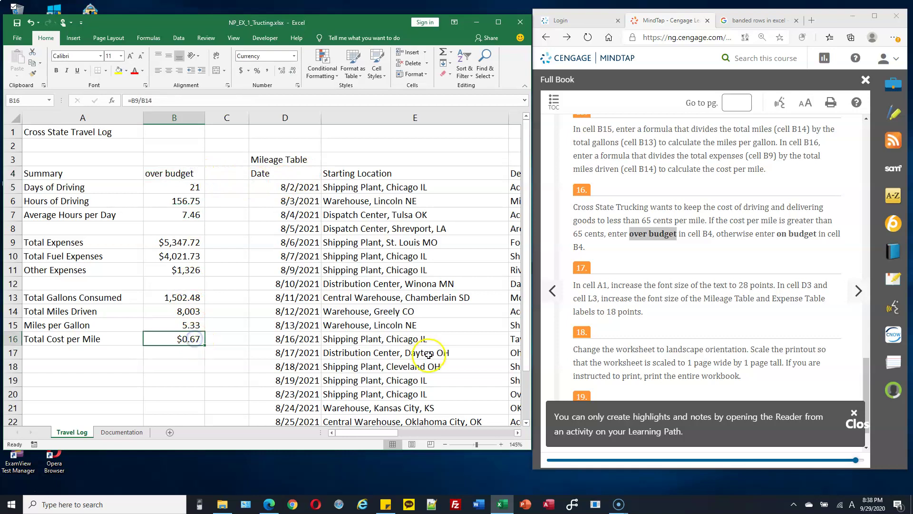
click(186, 174)
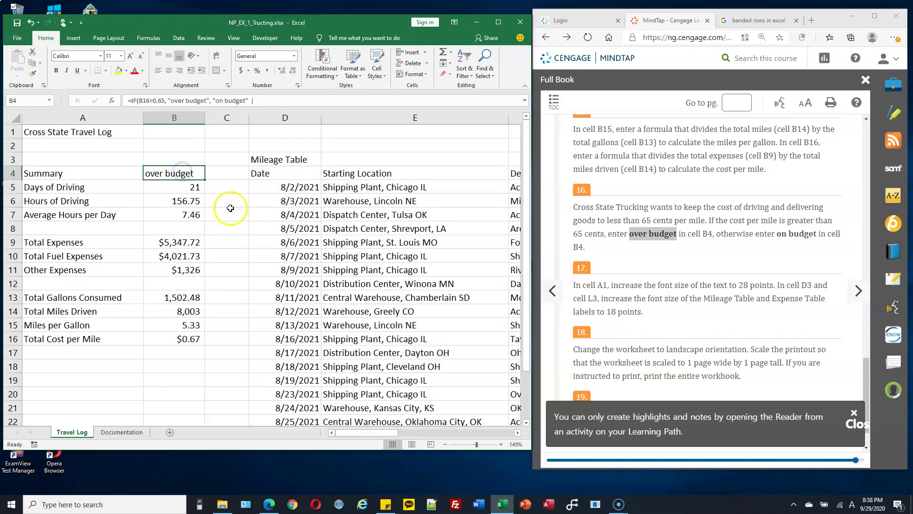
click(666, 274)
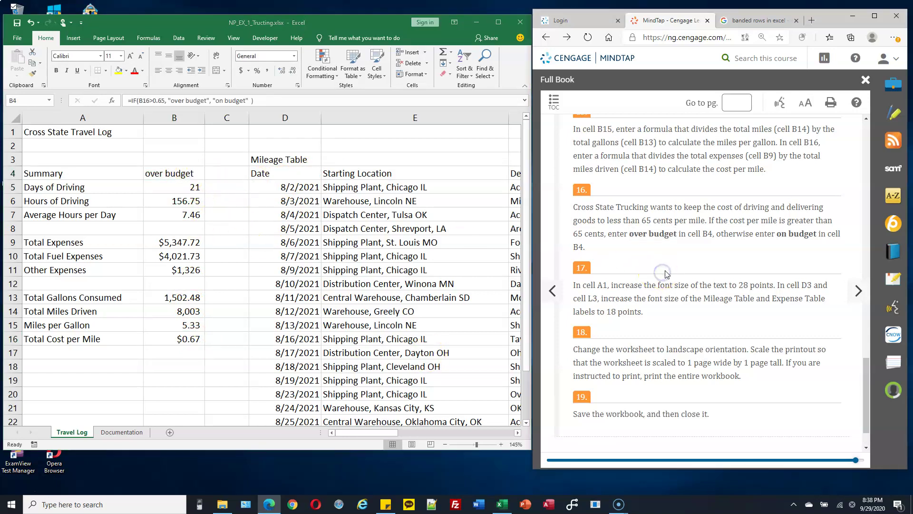
scroll(668, 275, down, 1)
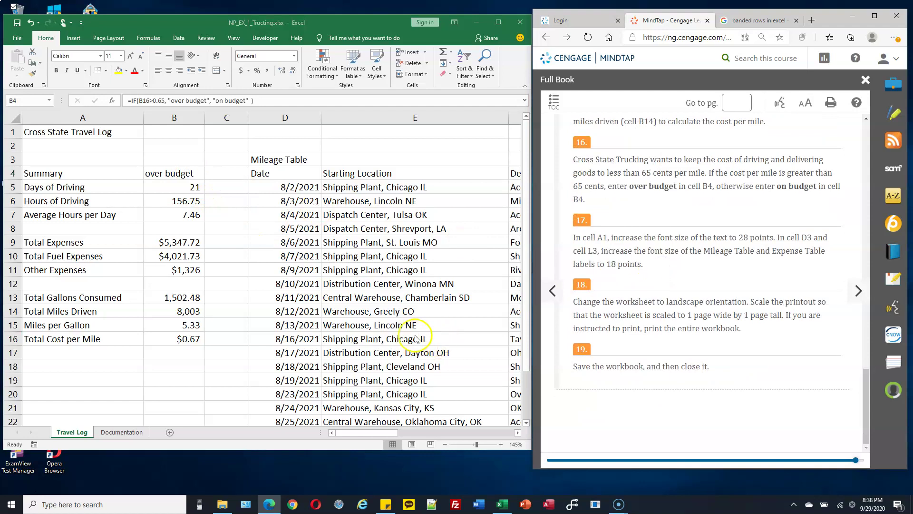
scroll(418, 336, down, 3)
scroll(373, 299, up, 2)
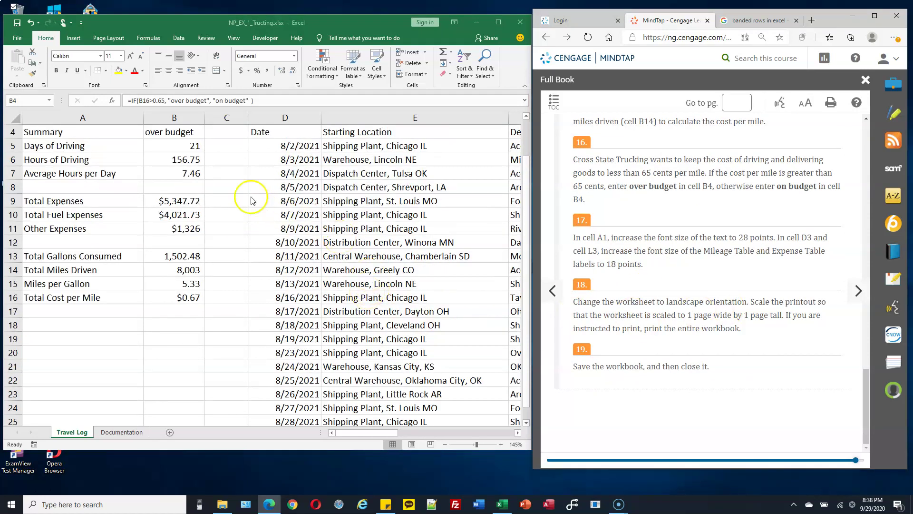
scroll(240, 193, up, 1)
Set the font size of the Cross State Travel Log title in cell A1 to 28 points
click(62, 133)
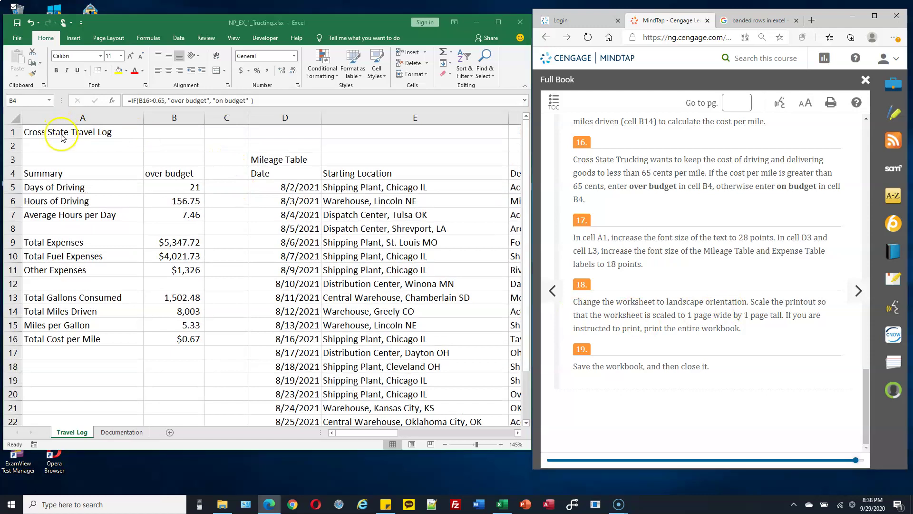
key(F2)
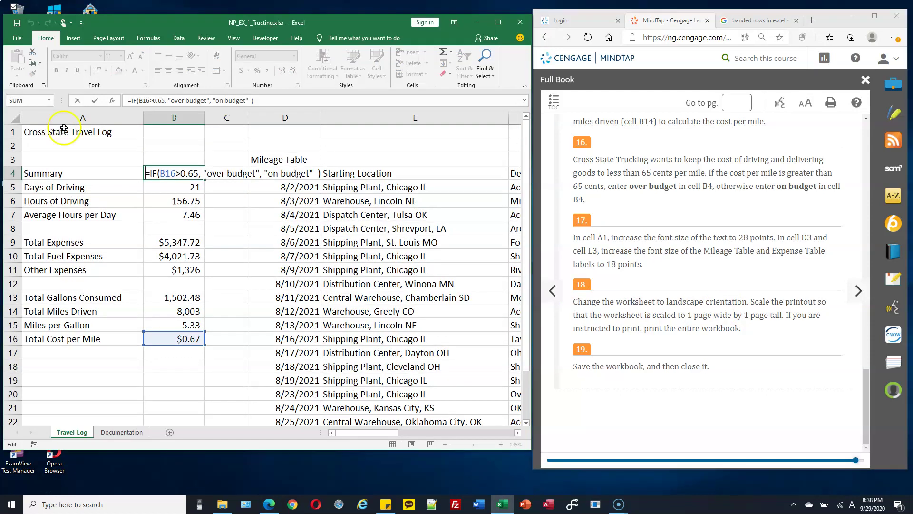
key(ctrl+Return)
click(64, 132)
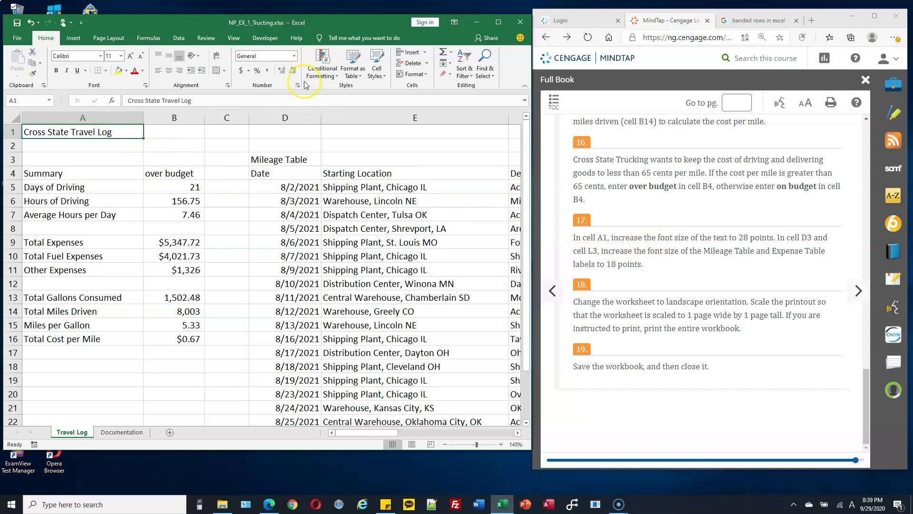
click(120, 56)
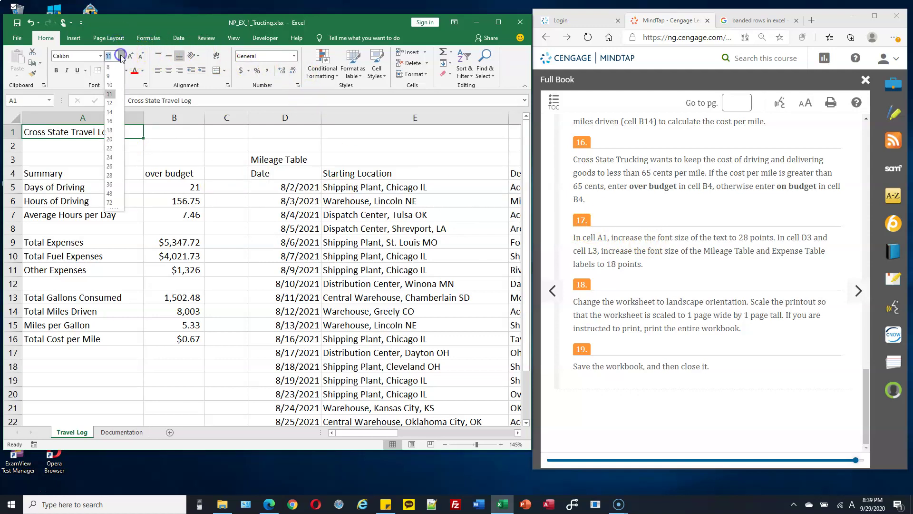
click(111, 175)
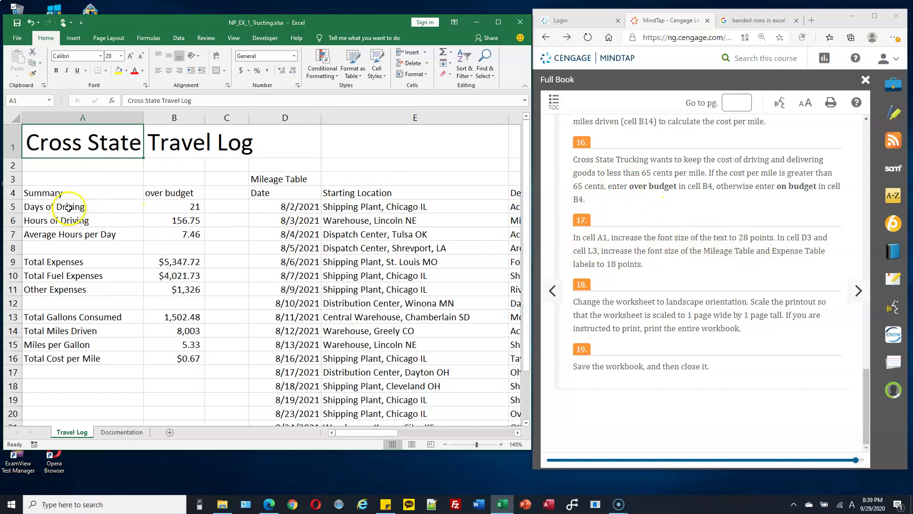
Set the font size of the Mileage Table label in D3 and the Expense Table label in L3 to 18 points
click(307, 177)
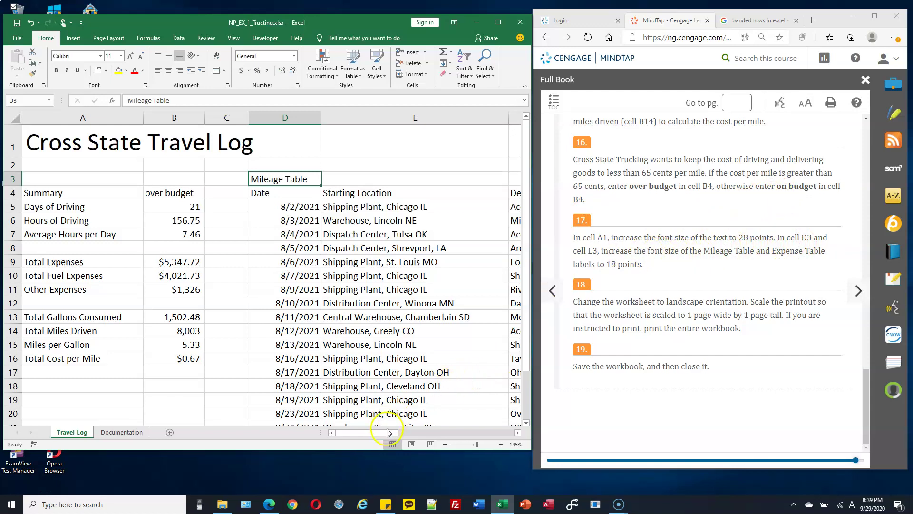
drag(390, 434, 463, 424)
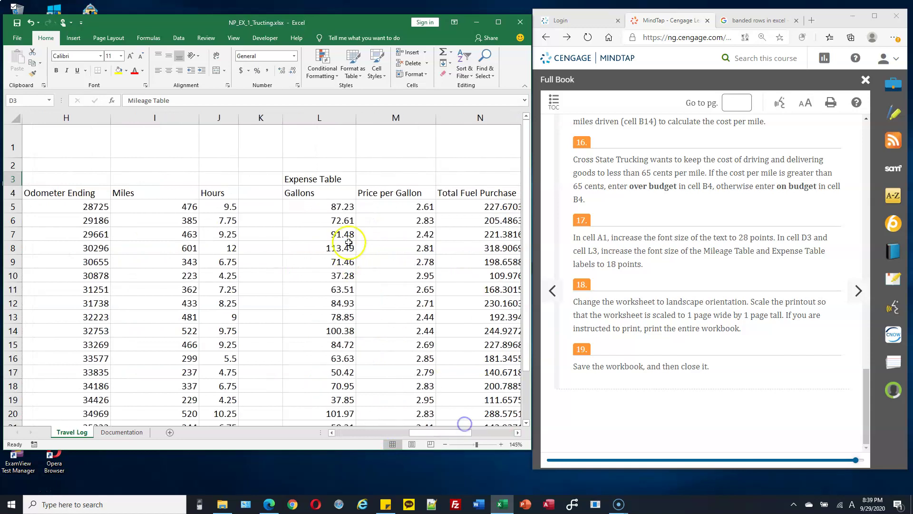
ctrl+click(332, 179)
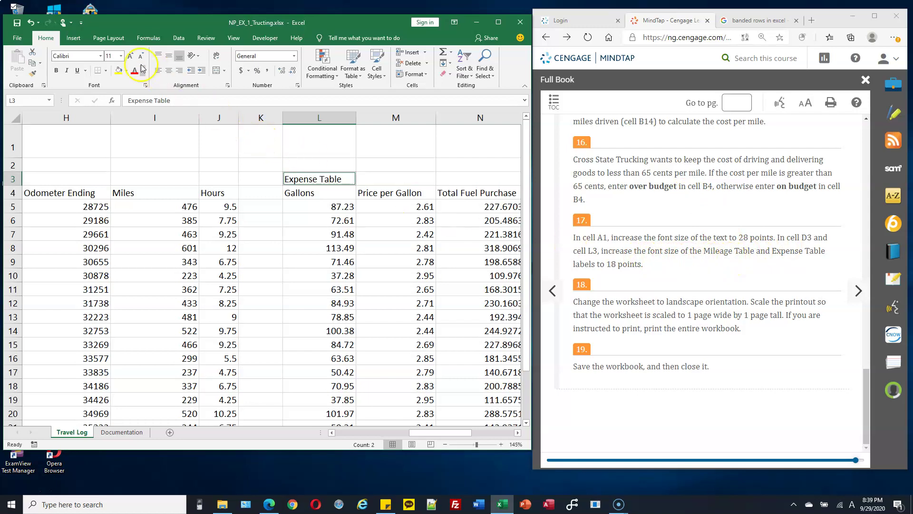
click(121, 56)
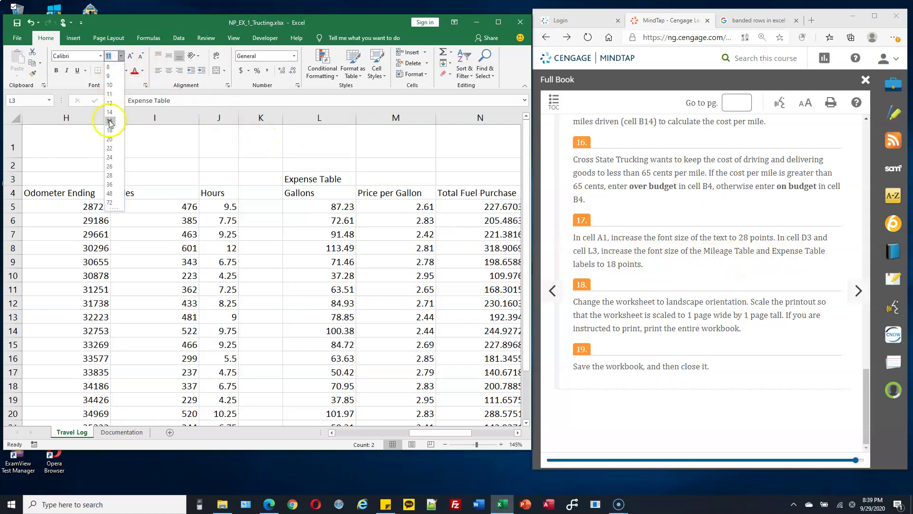
click(110, 129)
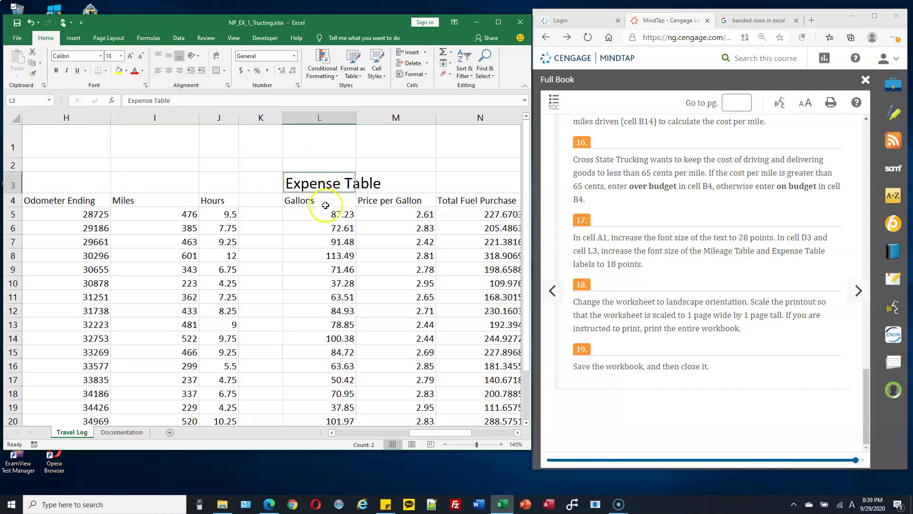
drag(428, 433, 361, 432)
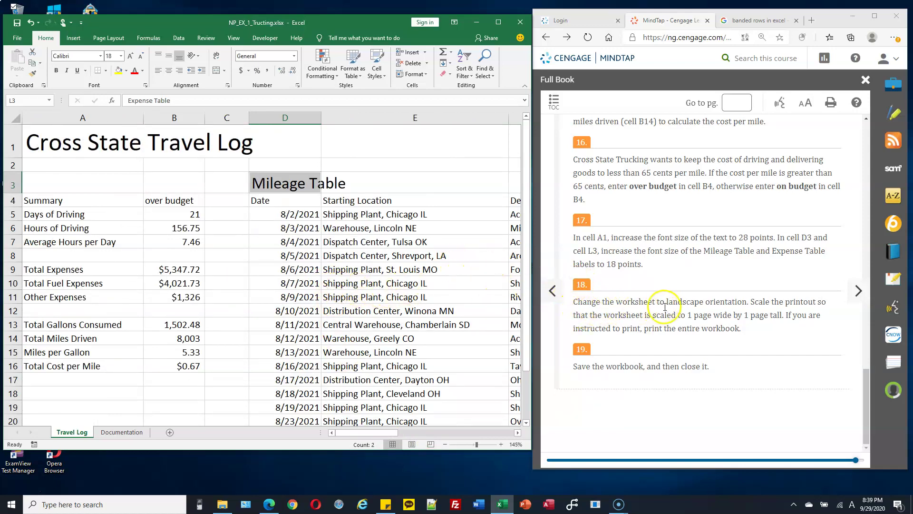
Change the Travel Log worksheet to landscape orientation and check the page scaling requirement in instruction 18
click(237, 268)
click(158, 228)
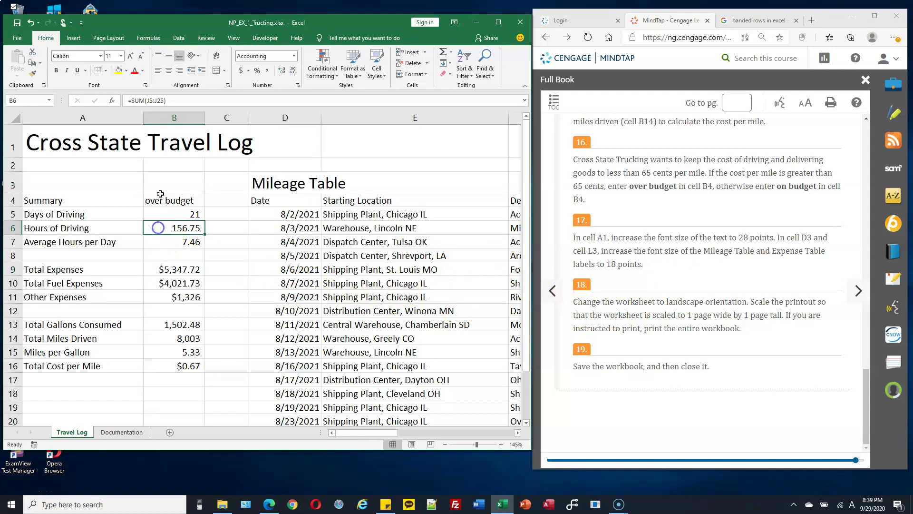
click(106, 42)
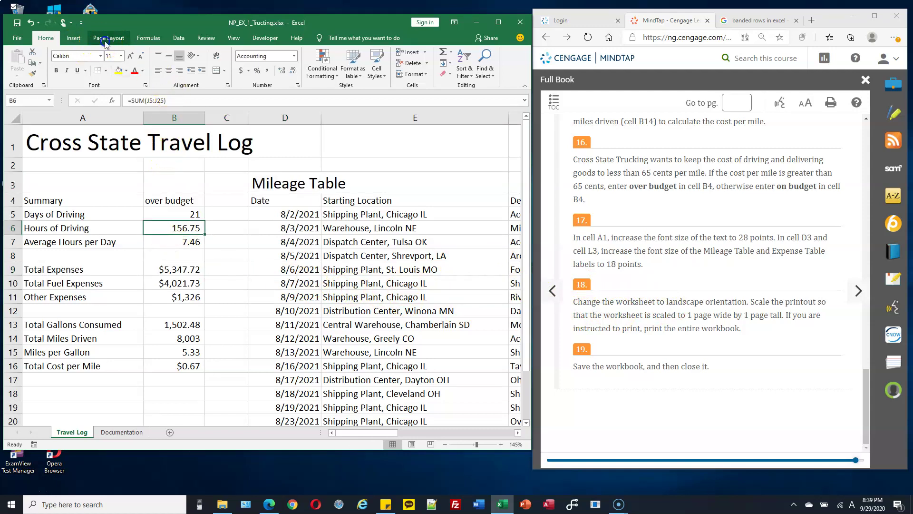
click(109, 64)
click(120, 111)
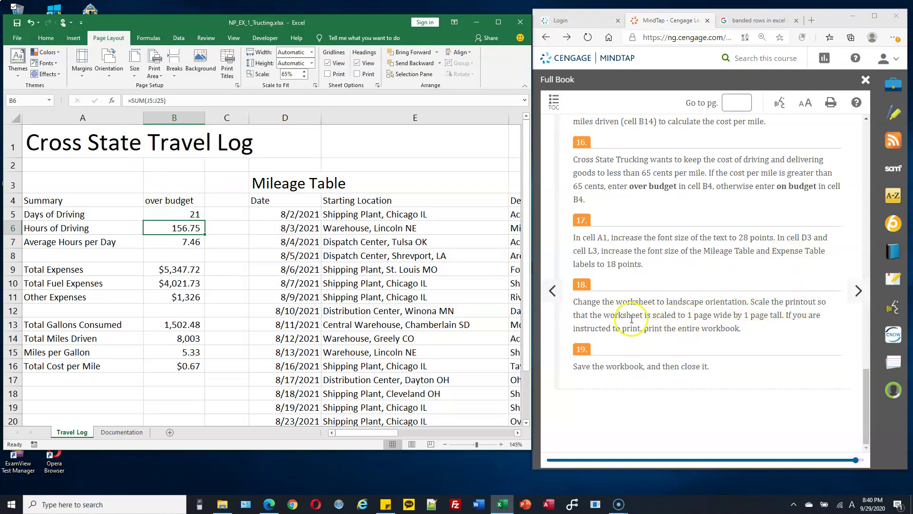
drag(647, 319, 693, 317)
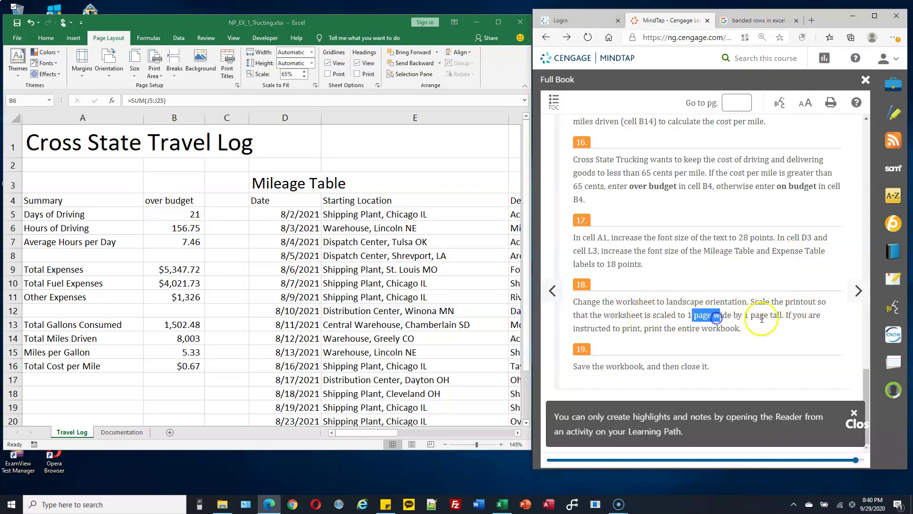
Preview the Travel Log printout, look through its pages, and return to the worksheet
click(300, 271)
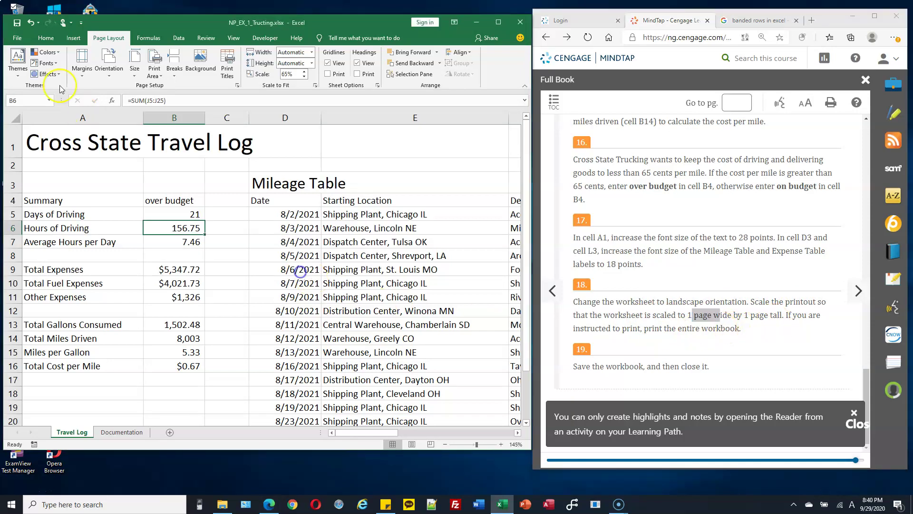
click(18, 39)
click(36, 211)
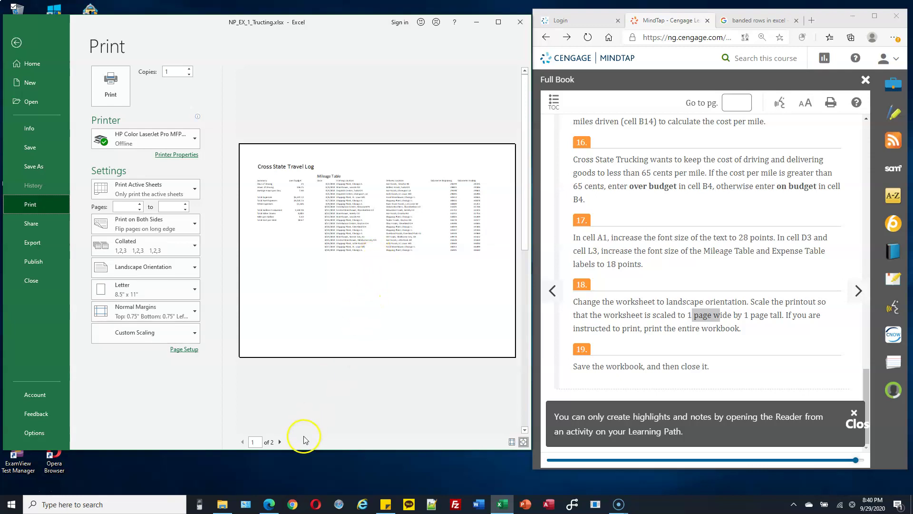
click(281, 442)
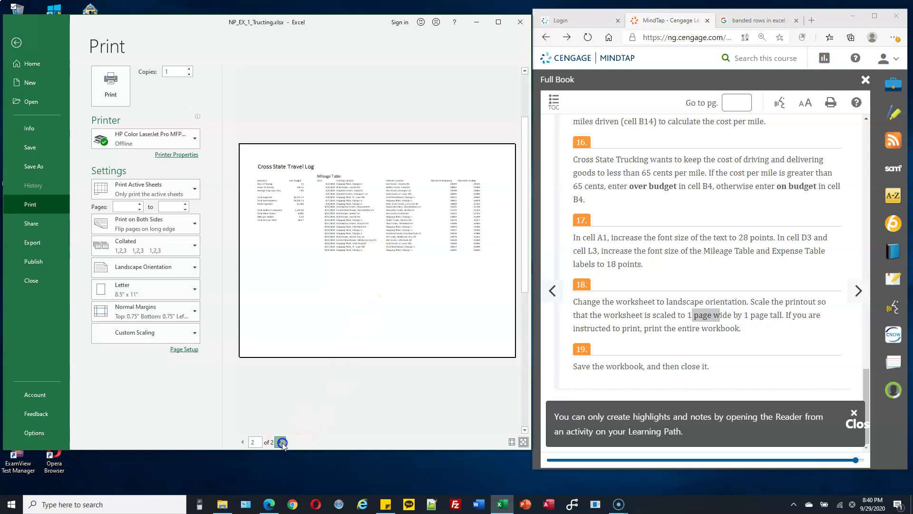
click(243, 442)
click(17, 43)
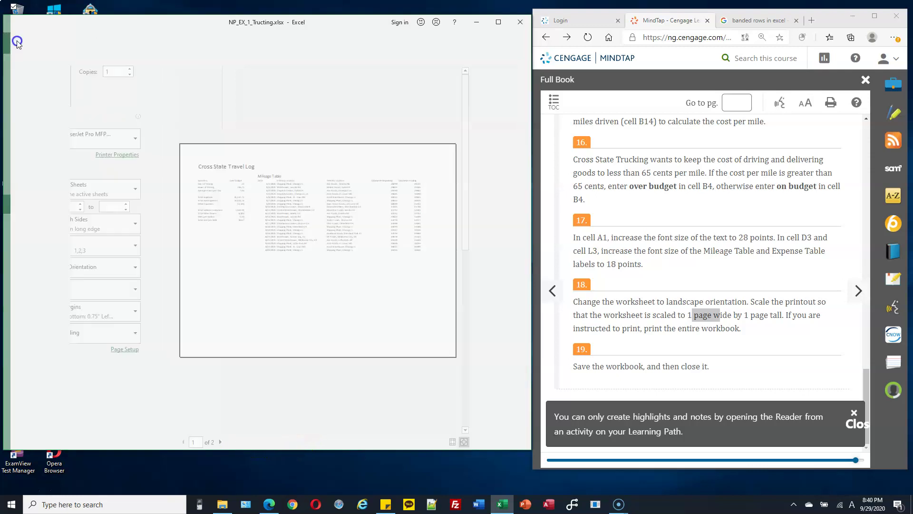
click(193, 186)
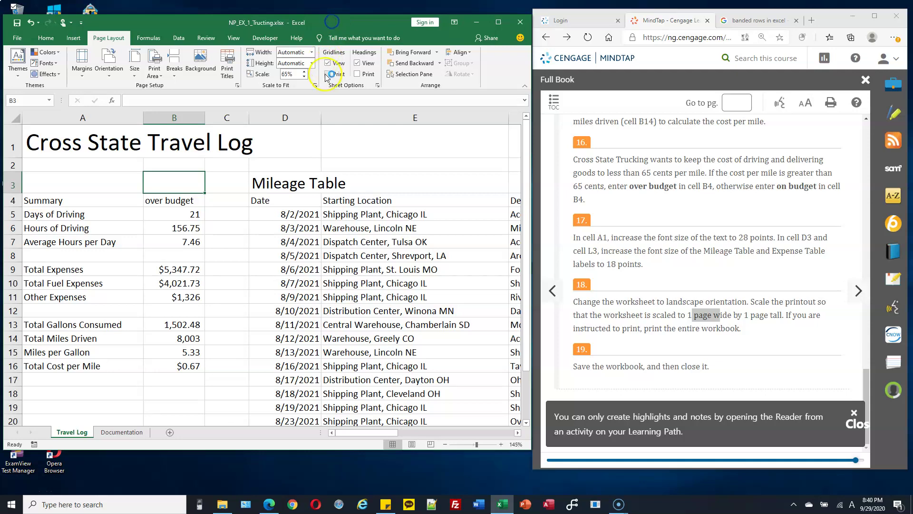
Examine where the page break divides the Mileage Table and Expense Table columns on the Travel Log sheet
scroll(350, 129, down, 6)
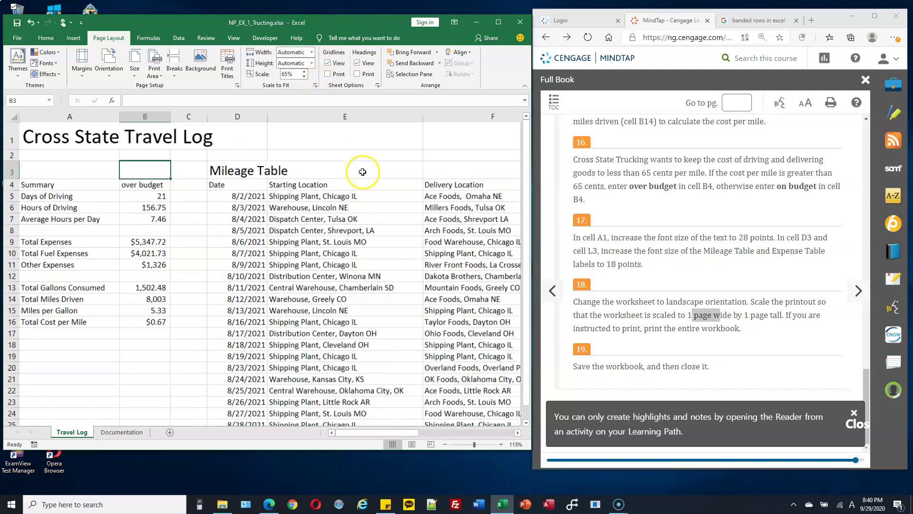
scroll(364, 168, up, 2)
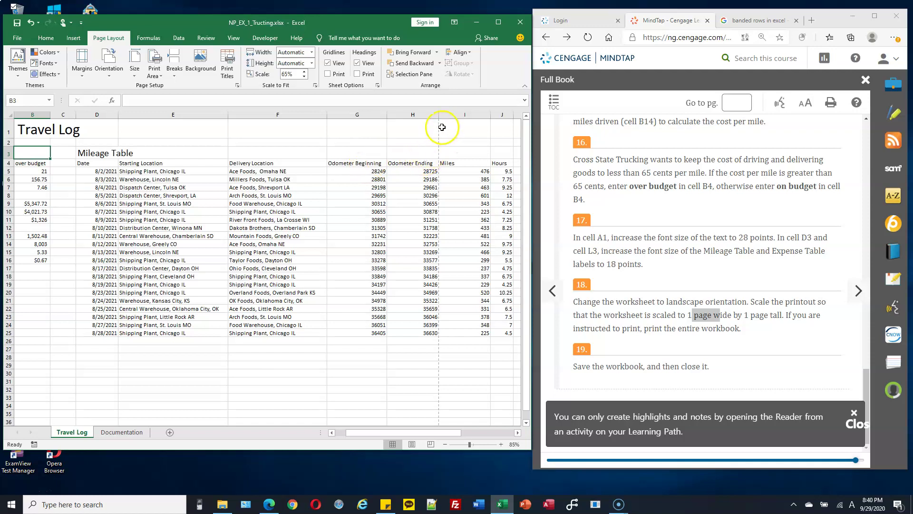
drag(423, 128, 251, 342)
drag(473, 126, 523, 290)
click(470, 270)
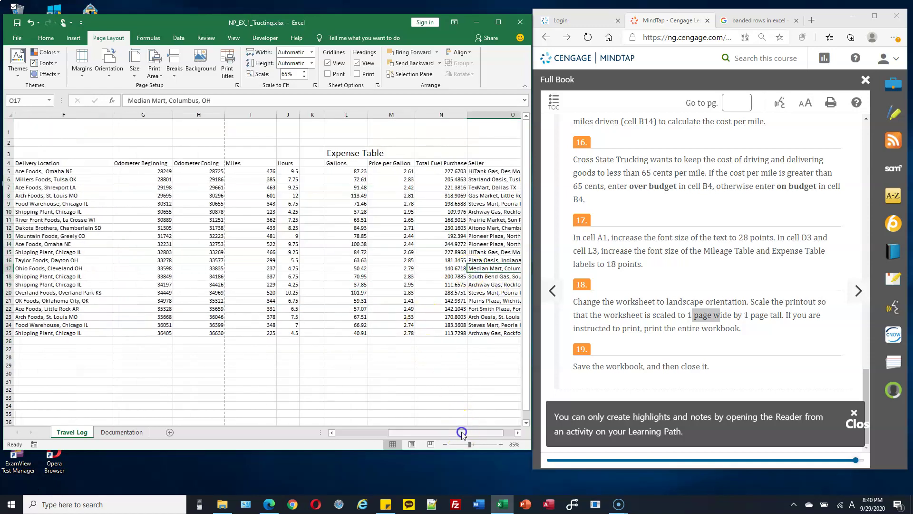
drag(462, 433, 408, 433)
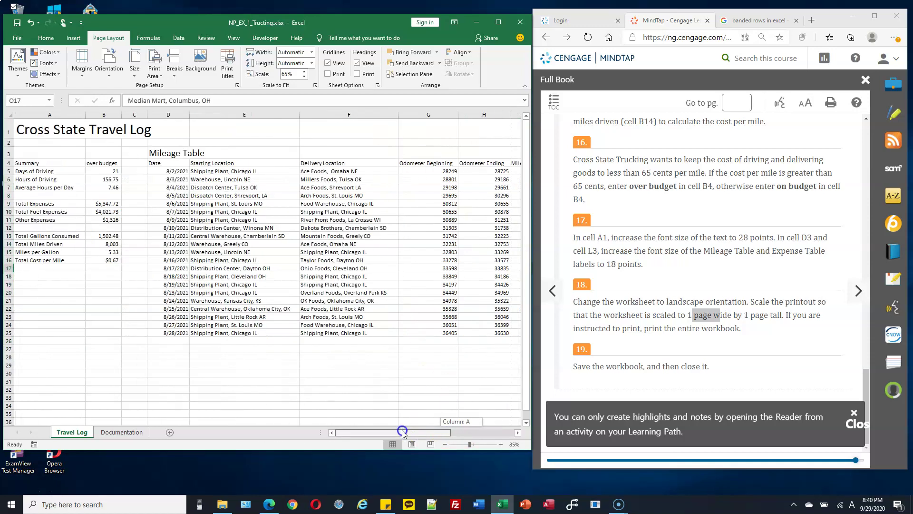
Try to switch the Travel Log page scaling to Fit to, leaving the page counts blank
click(316, 84)
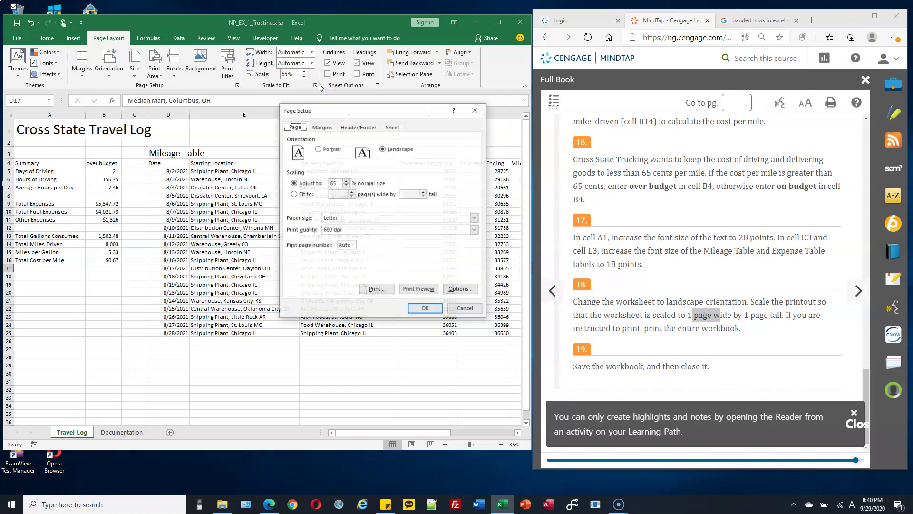
click(294, 194)
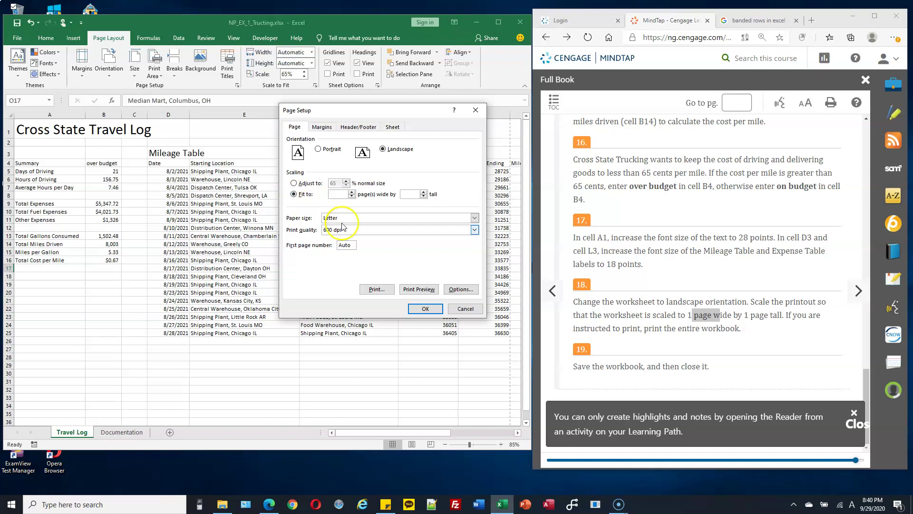
click(423, 309)
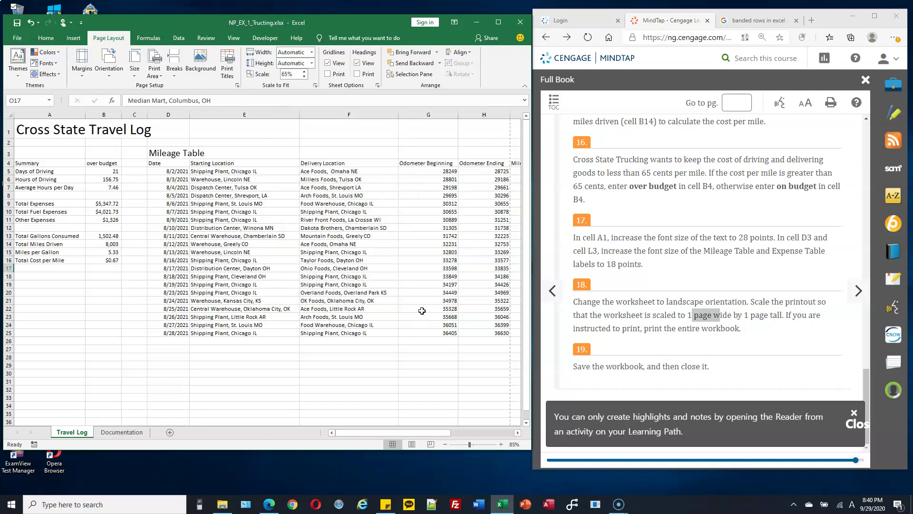
drag(402, 433, 351, 423)
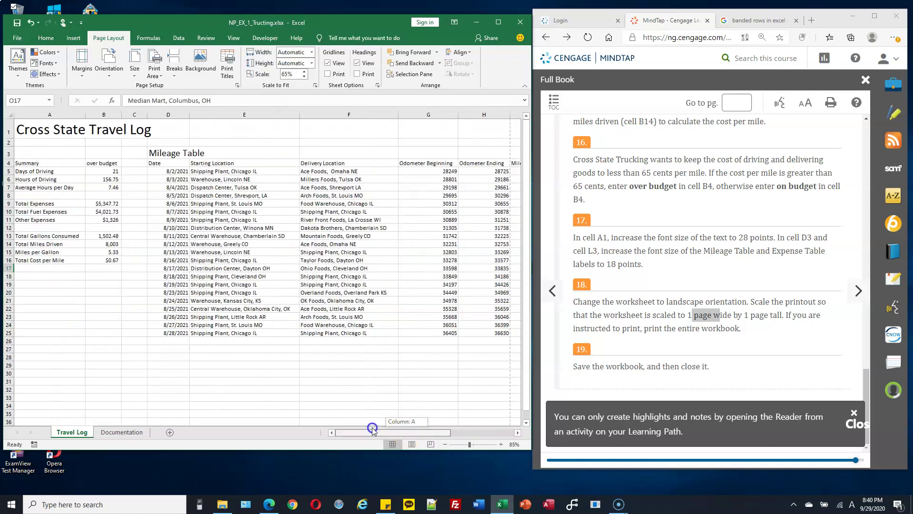
Scale the Travel Log printout to fit 1 page wide by 1 page tall in Page Setup
click(316, 89)
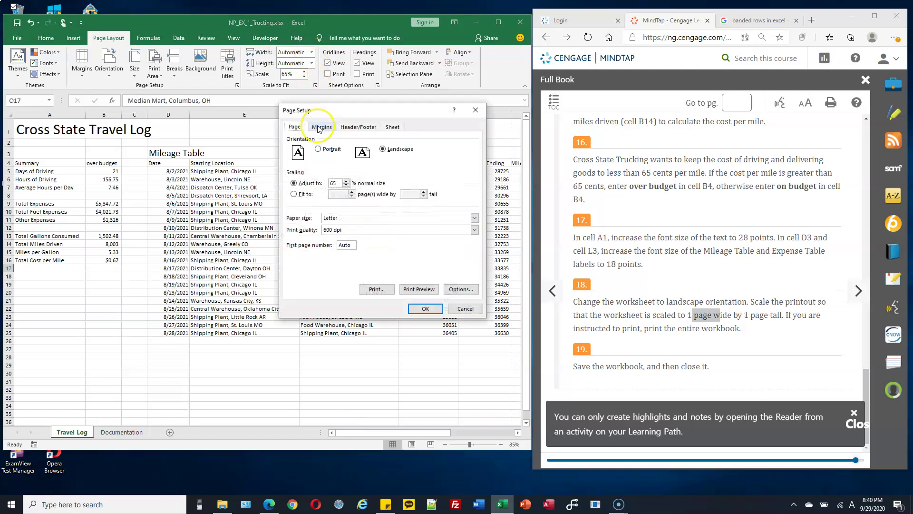
click(304, 195)
text(1)
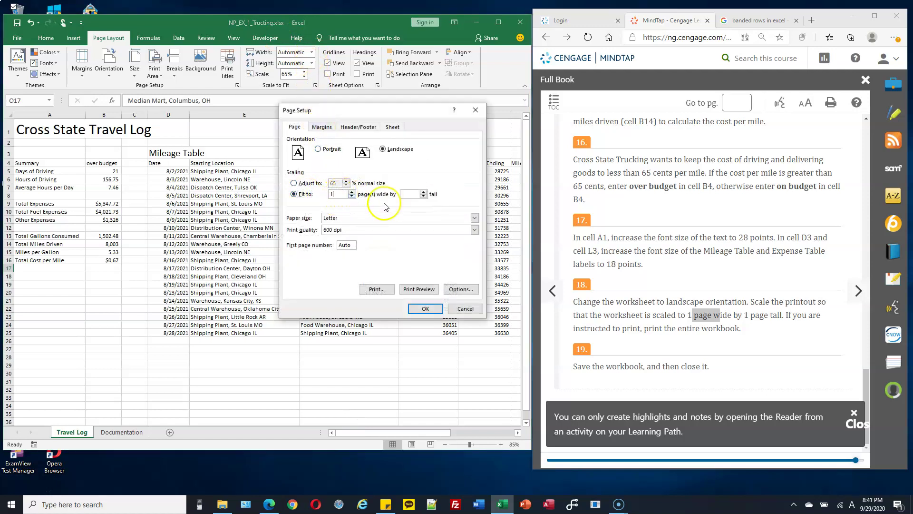
text(1)
click(425, 309)
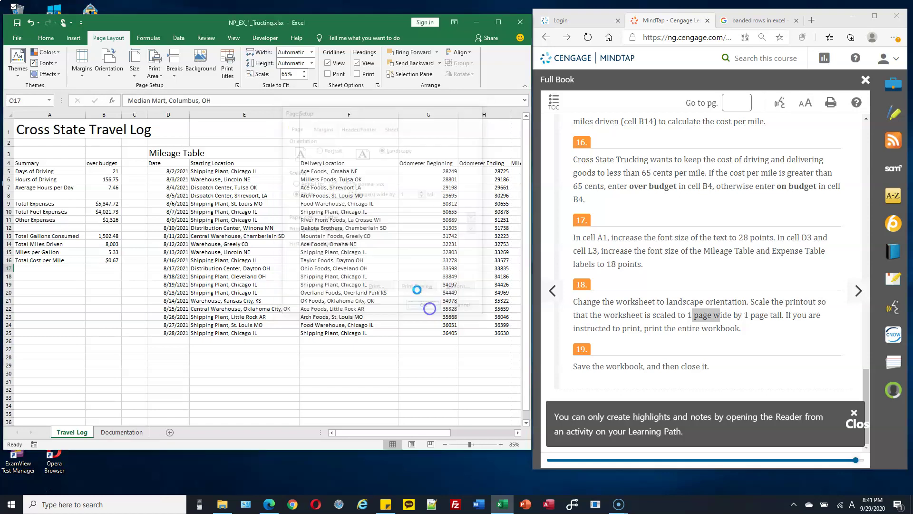
Check the Travel Log columns across the sheet and the print preview of the scaled page, and return to the worksheet
drag(439, 433, 519, 428)
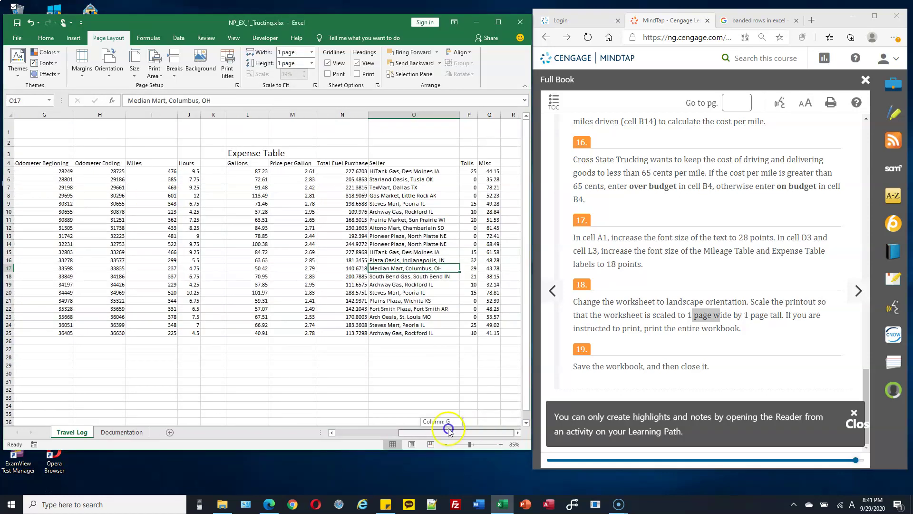
drag(449, 430, 351, 423)
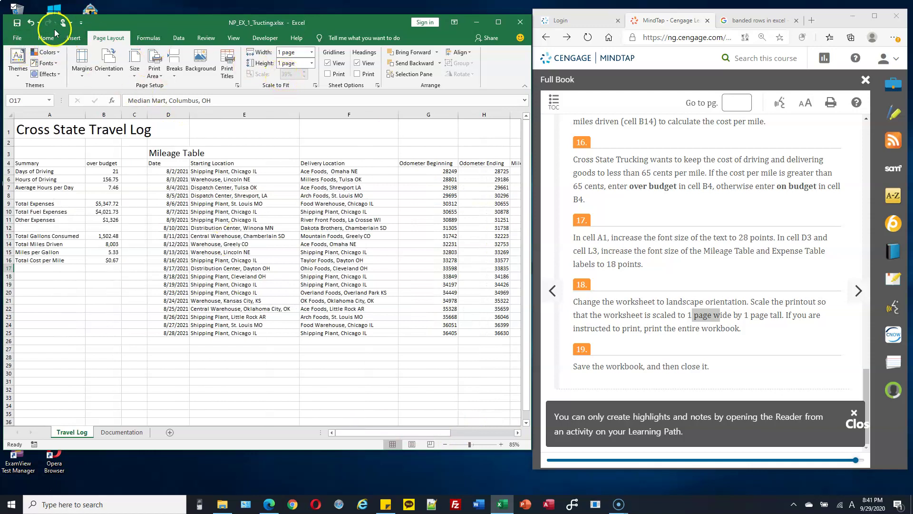
click(17, 38)
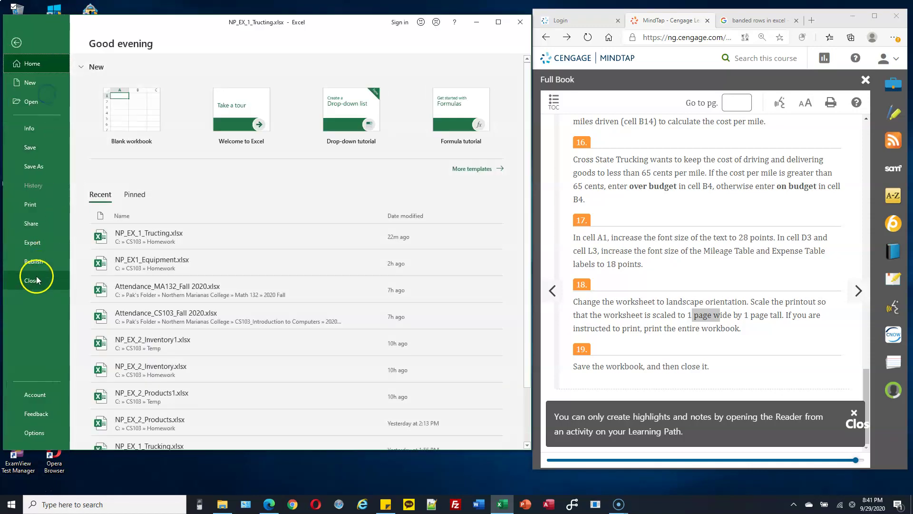
click(39, 204)
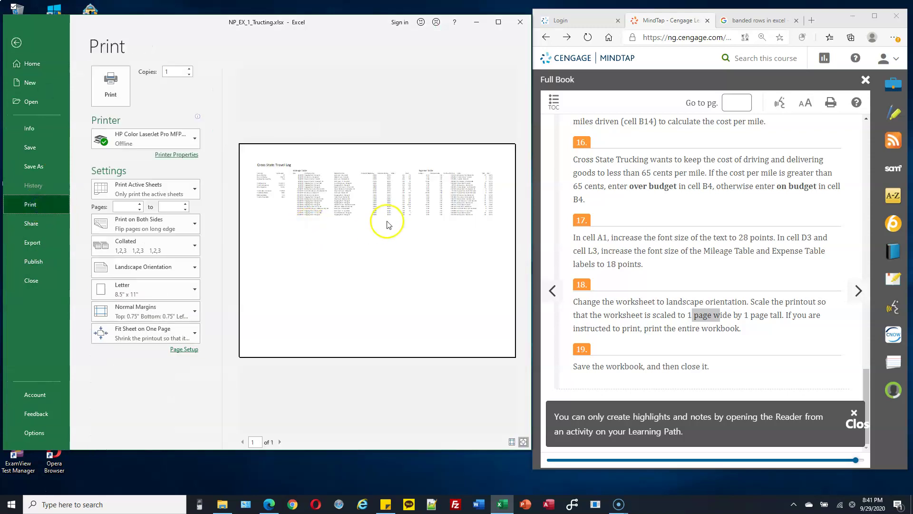
click(16, 42)
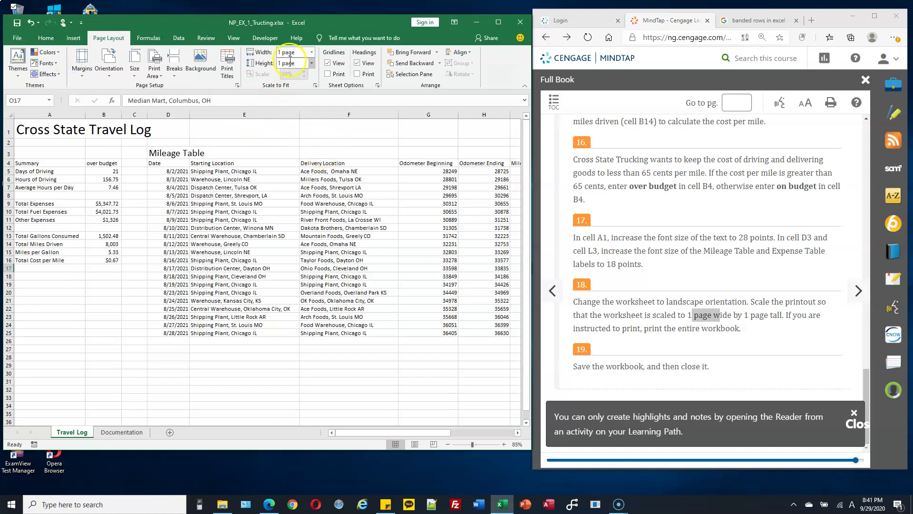
Check the 1-page width and height scaling options and the matching Fit to settings in Page Setup
click(312, 52)
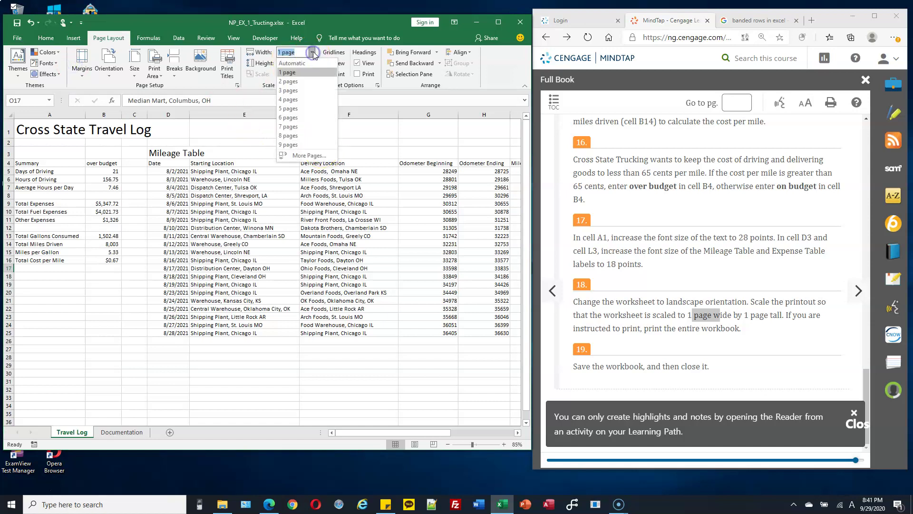
click(312, 52)
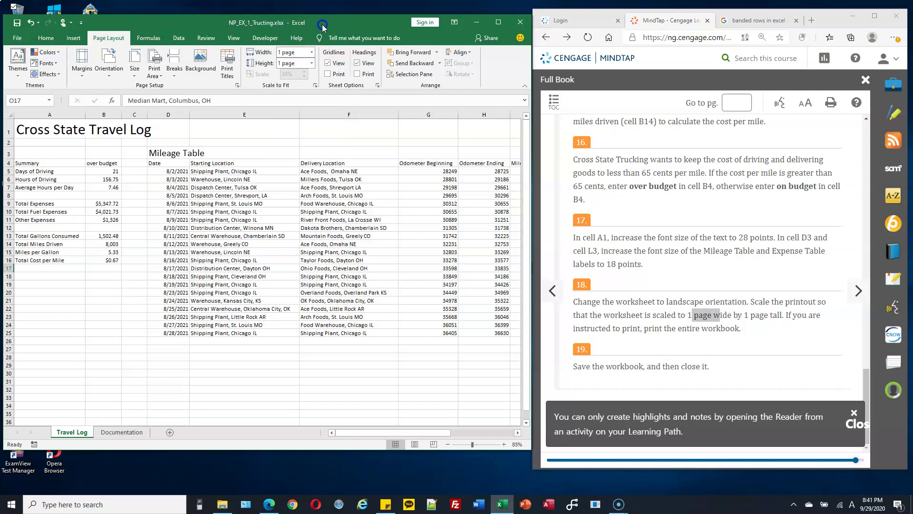
click(312, 63)
click(287, 83)
click(291, 245)
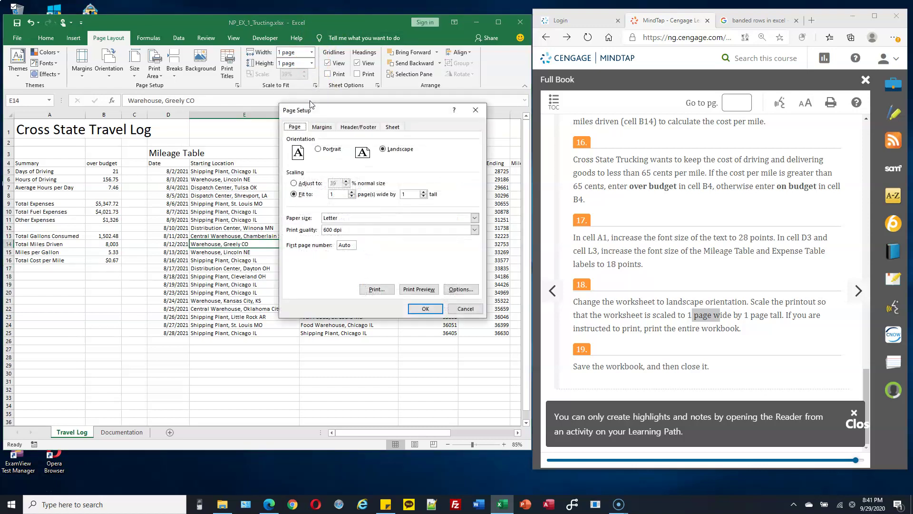
click(465, 308)
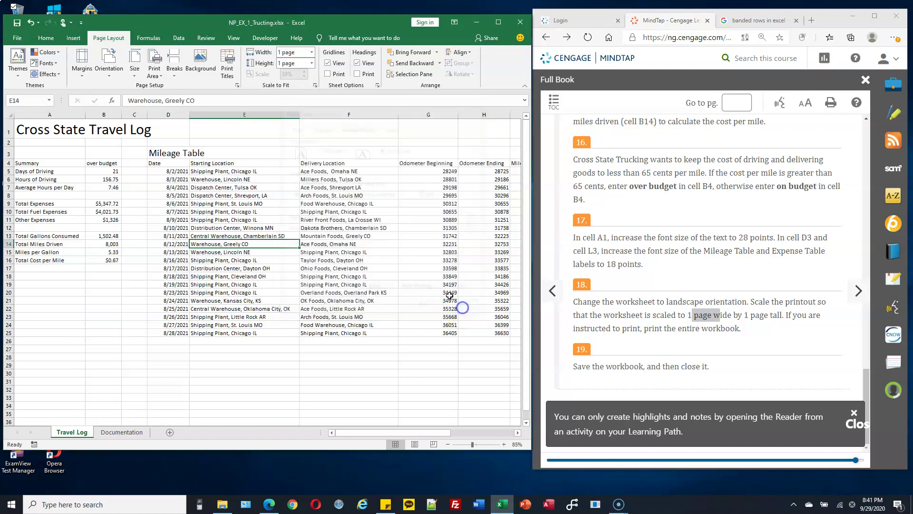
Move the Documentation sheet to the front of the workbook, before Travel Log, following textbook instruction 3
click(199, 218)
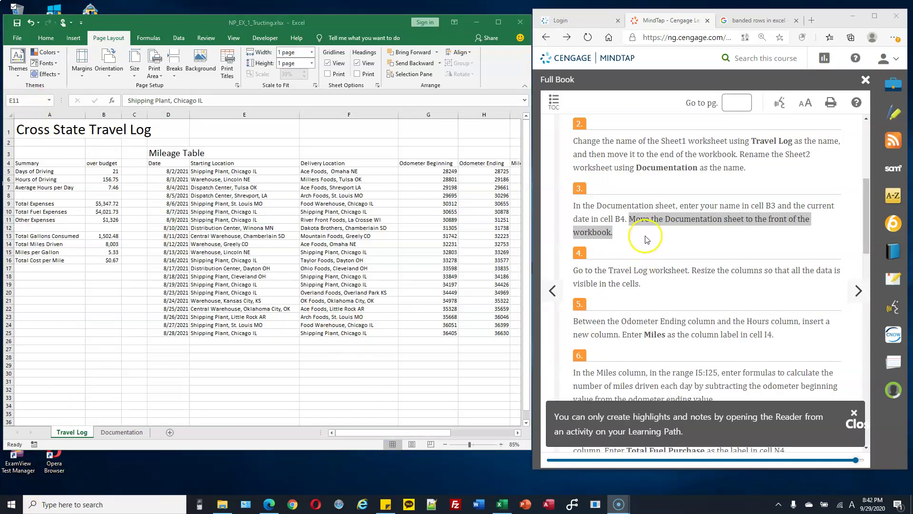
click(646, 235)
drag(634, 219, 803, 223)
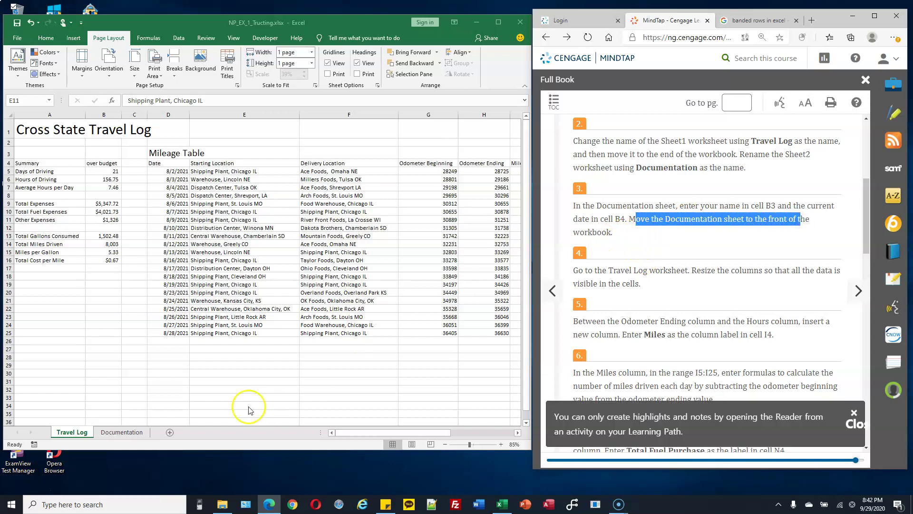
click(127, 433)
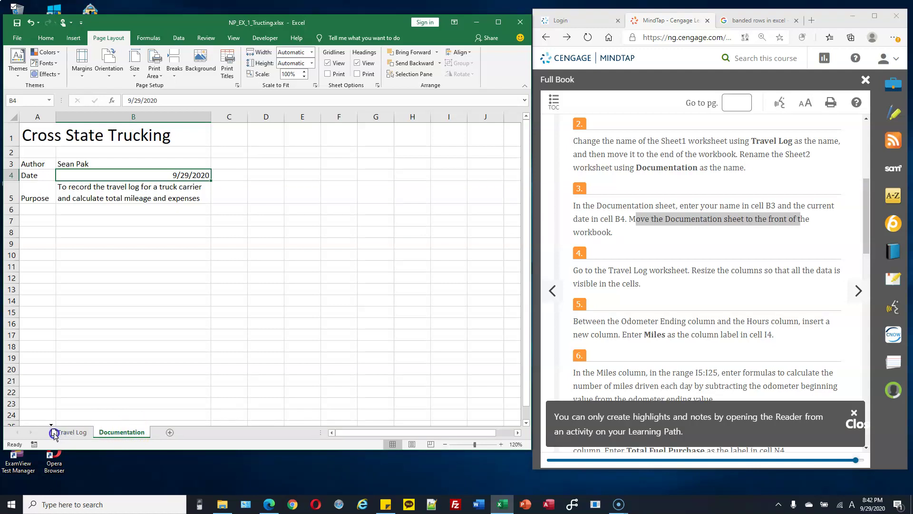
drag(54, 433, 55, 434)
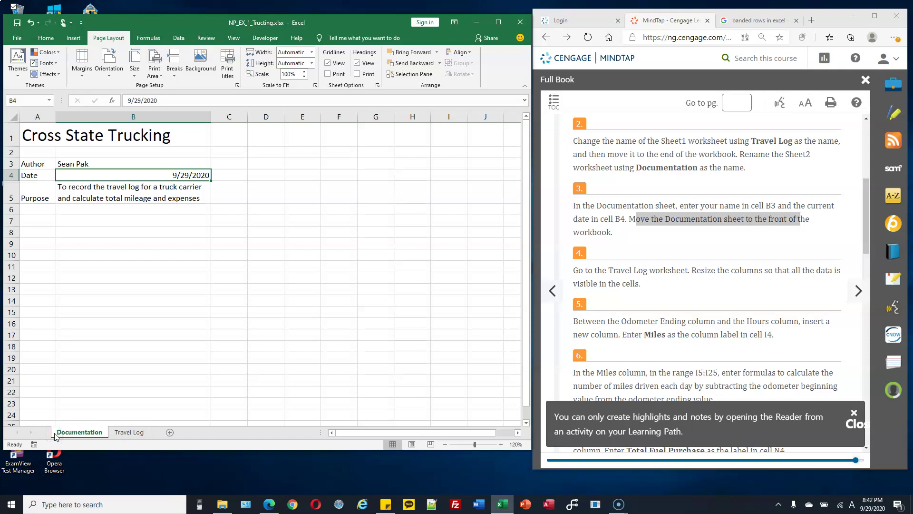
Compare the Documentation and Travel Log sheets in their new order, and finish on cell B15 of the Documentation sheet
click(126, 432)
click(80, 432)
click(124, 432)
click(95, 433)
click(129, 433)
click(89, 433)
click(128, 433)
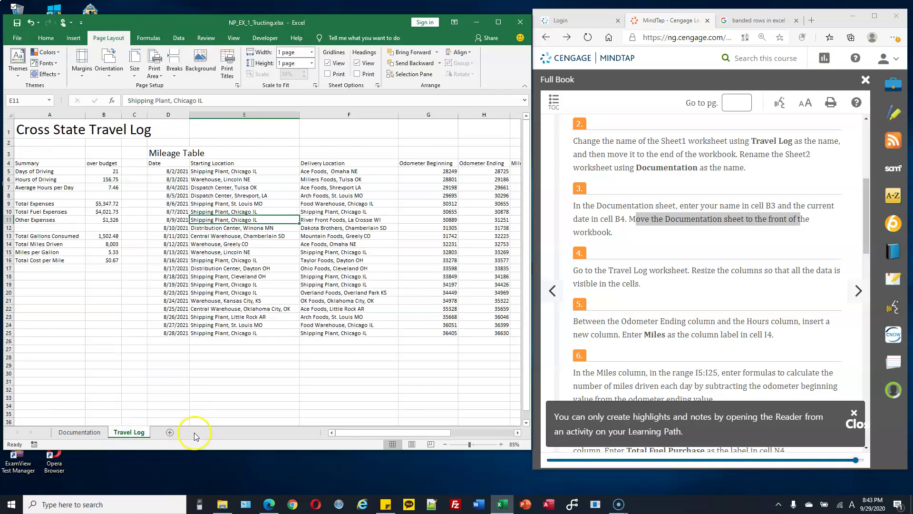
click(81, 432)
click(164, 310)
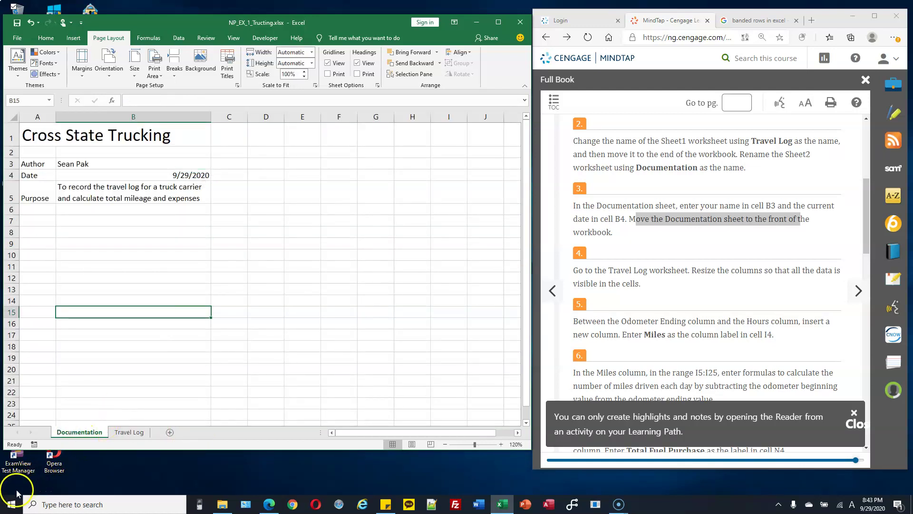